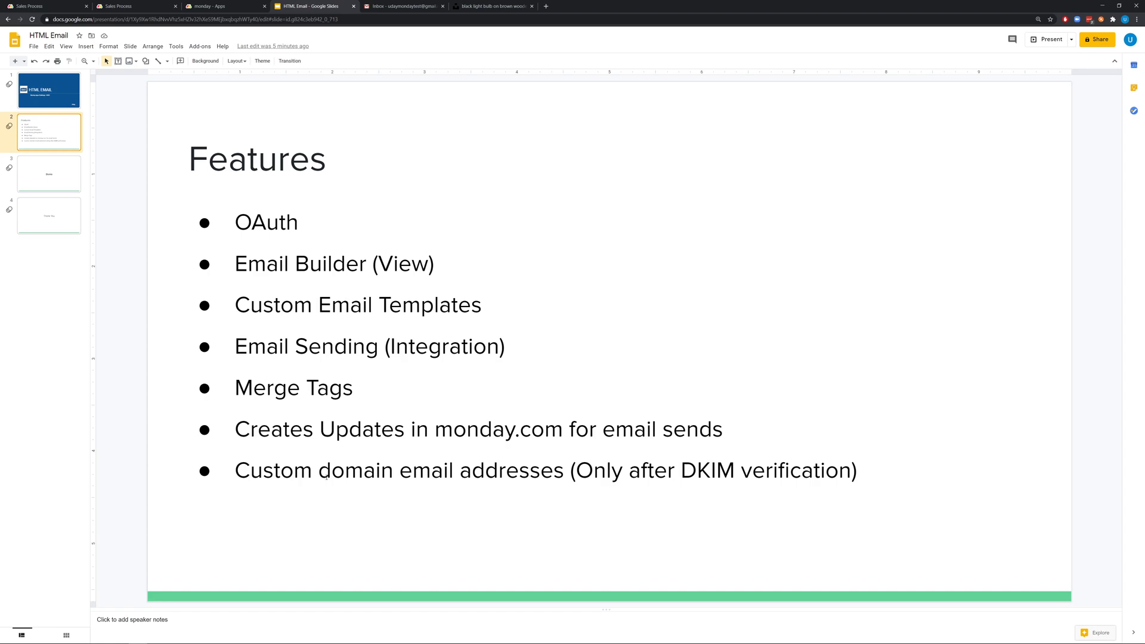
# Step: Move from the Features slide to the Demo slide of the presentation
pyautogui.click(327, 475)
pyautogui.click(295, 264)
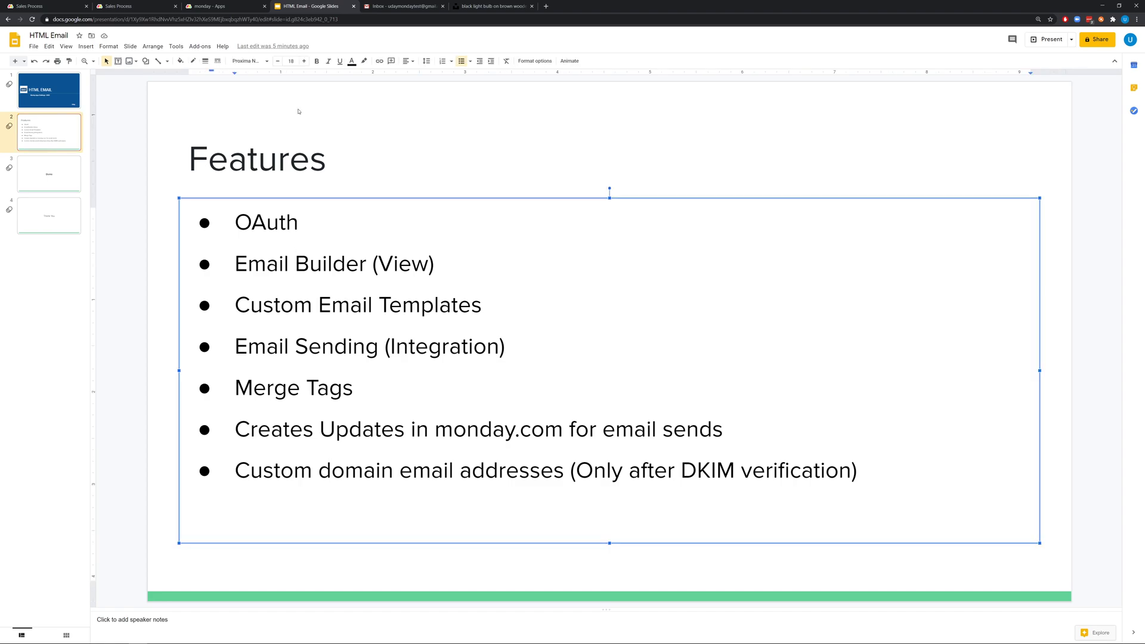
pyautogui.press('pagedown')
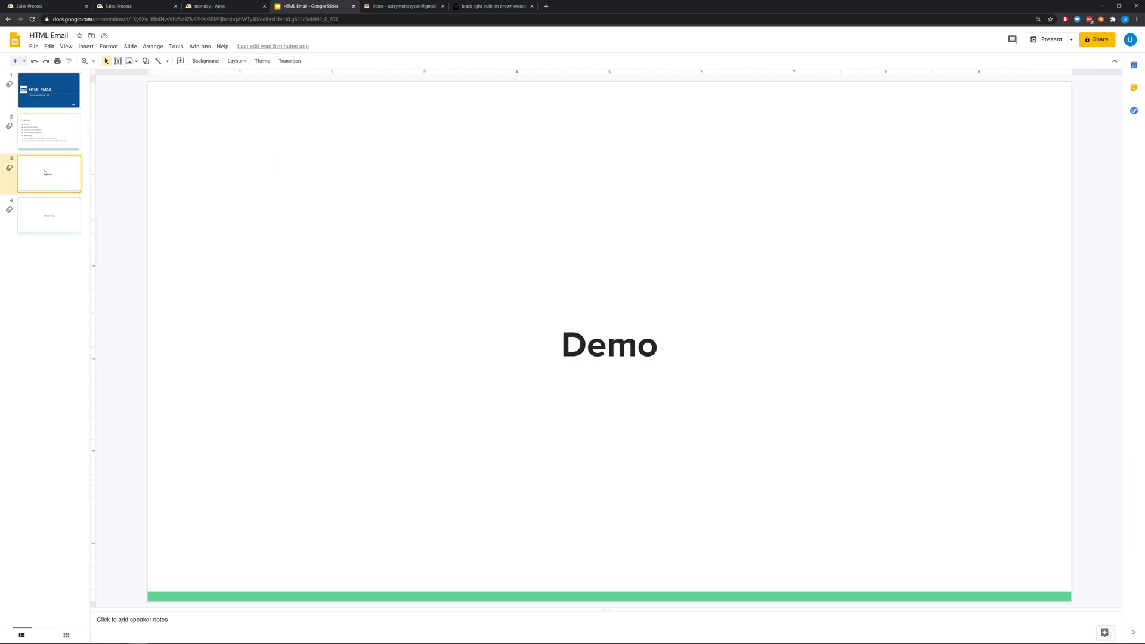
# Step: Switch to the monday Apps page and copy the share URL from the HTML Email app's Publish section
pyautogui.click(226, 12)
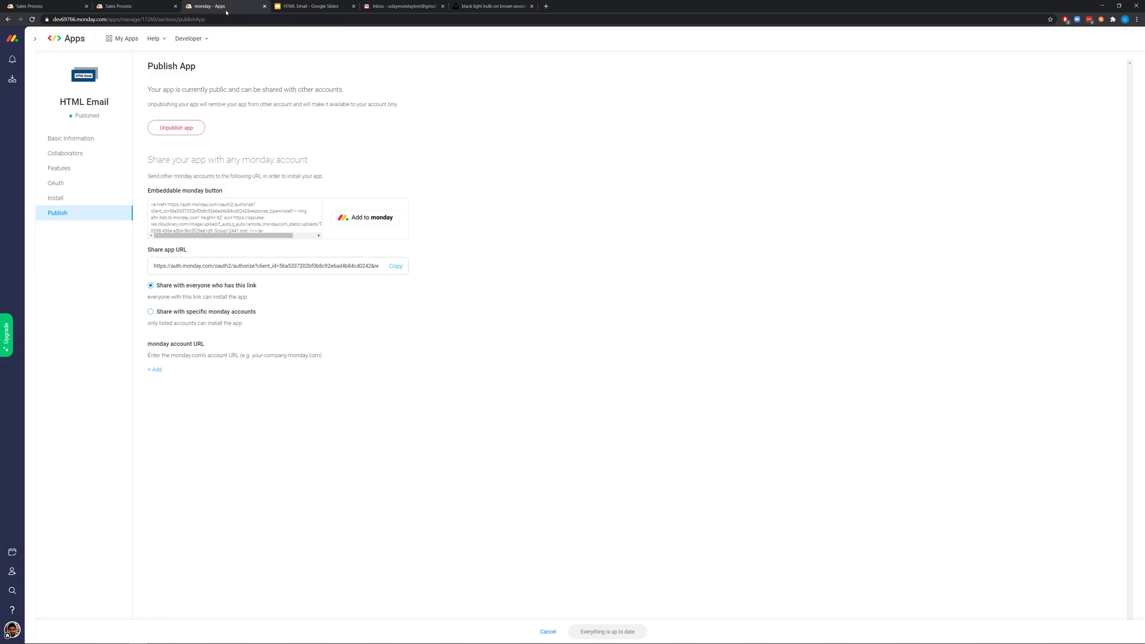
pyautogui.click(100, 199)
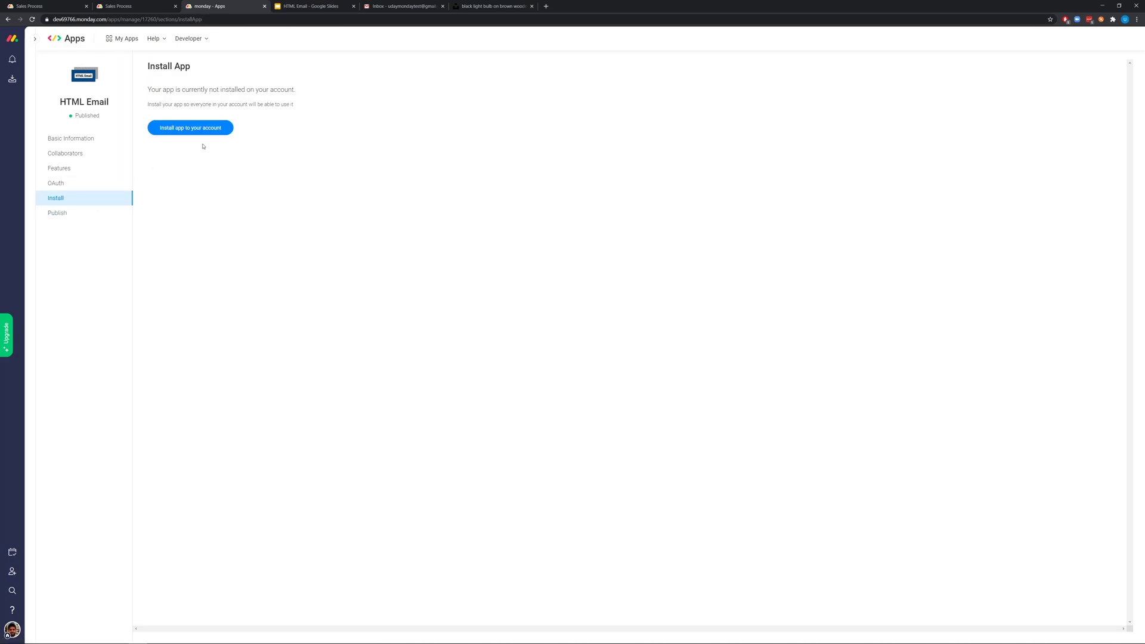
pyautogui.click(94, 213)
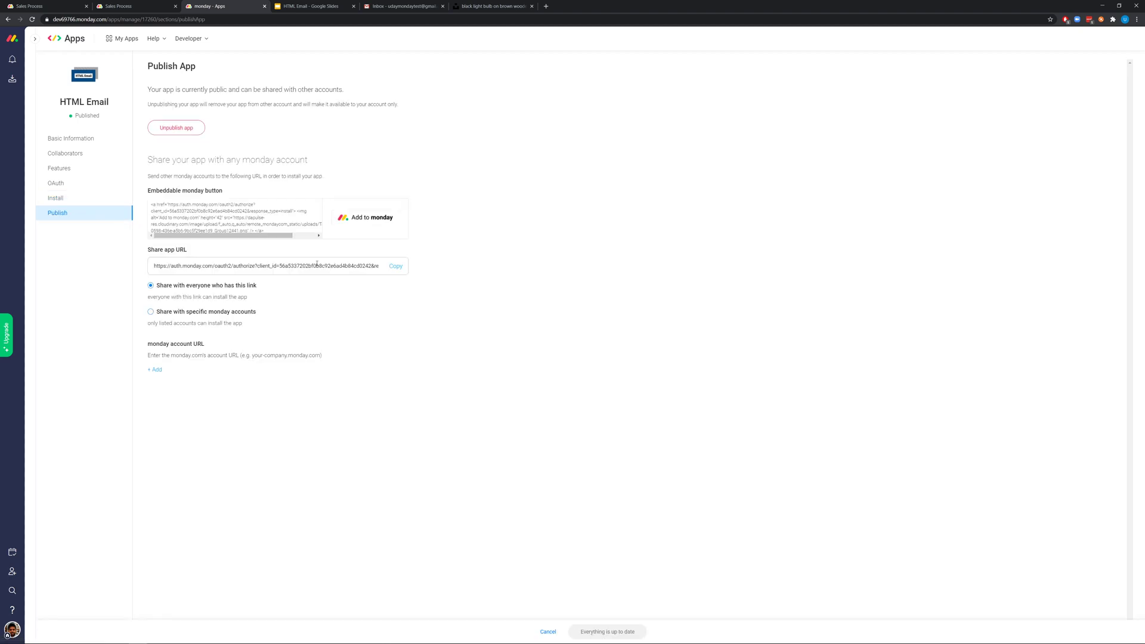
pyautogui.click(394, 268)
# Step: Open the copied share URL in a new browser tab and install the HTML Email app in the account
pyautogui.hotkey('ctrl', 't')
pyautogui.write('https://auth.monday.com/oauth2/authorize?client_id=56a5337202bf0b8c92e6ad4b84cd0242&response_type=install')
pyautogui.press('Return')
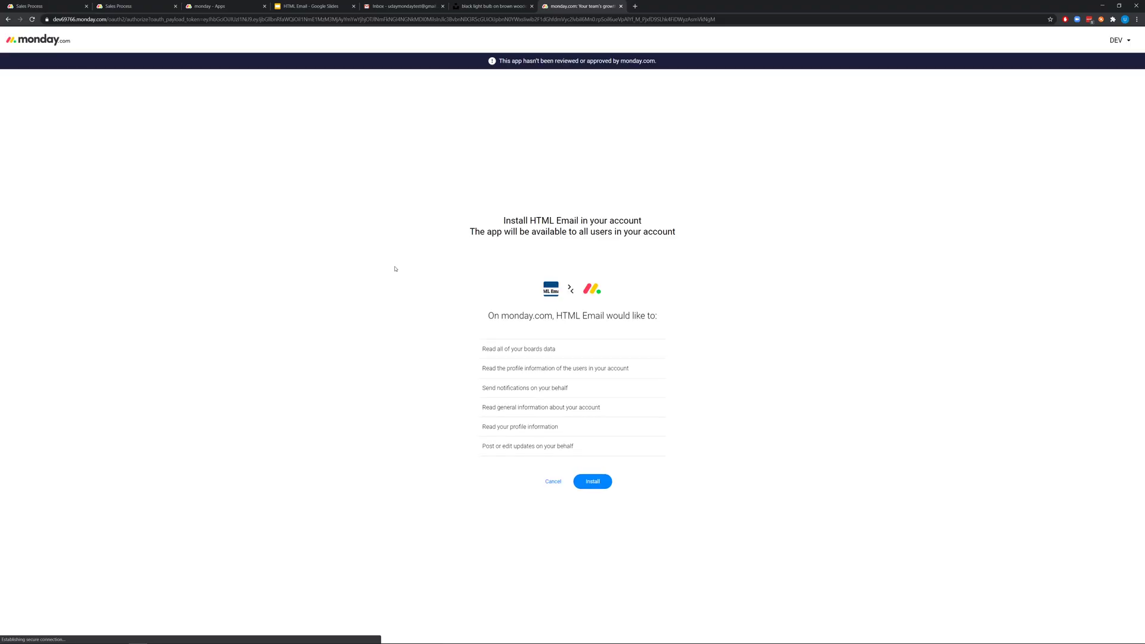
pyautogui.click(593, 481)
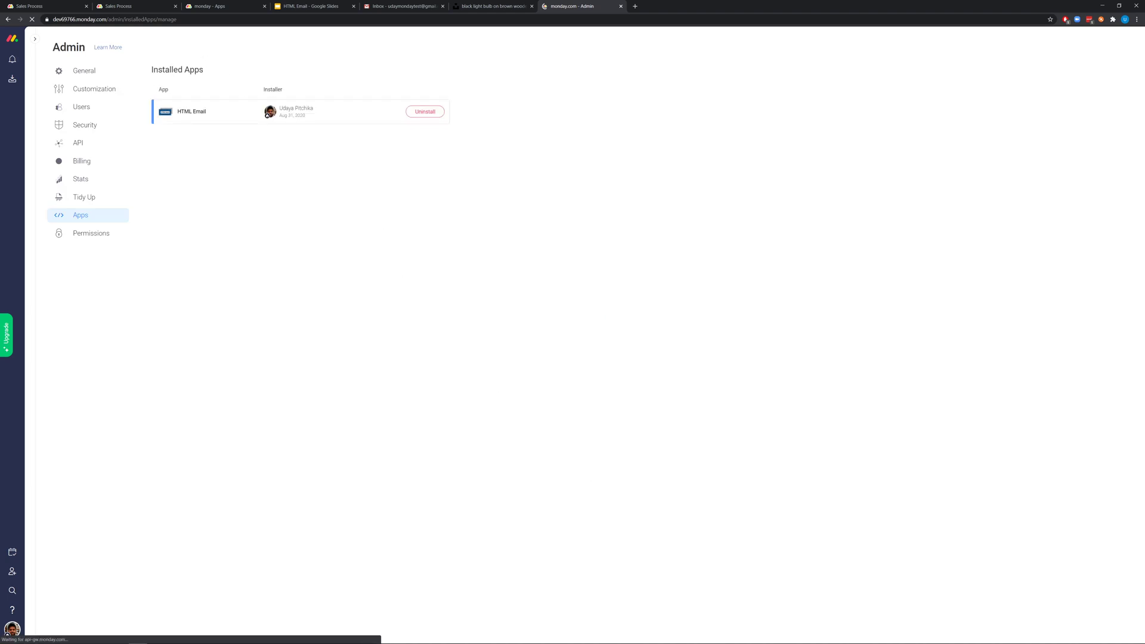
# Step: Open the Kanban board in the Sales Process browser tab and add the Email Editor account app as a view
pyautogui.click(118, 6)
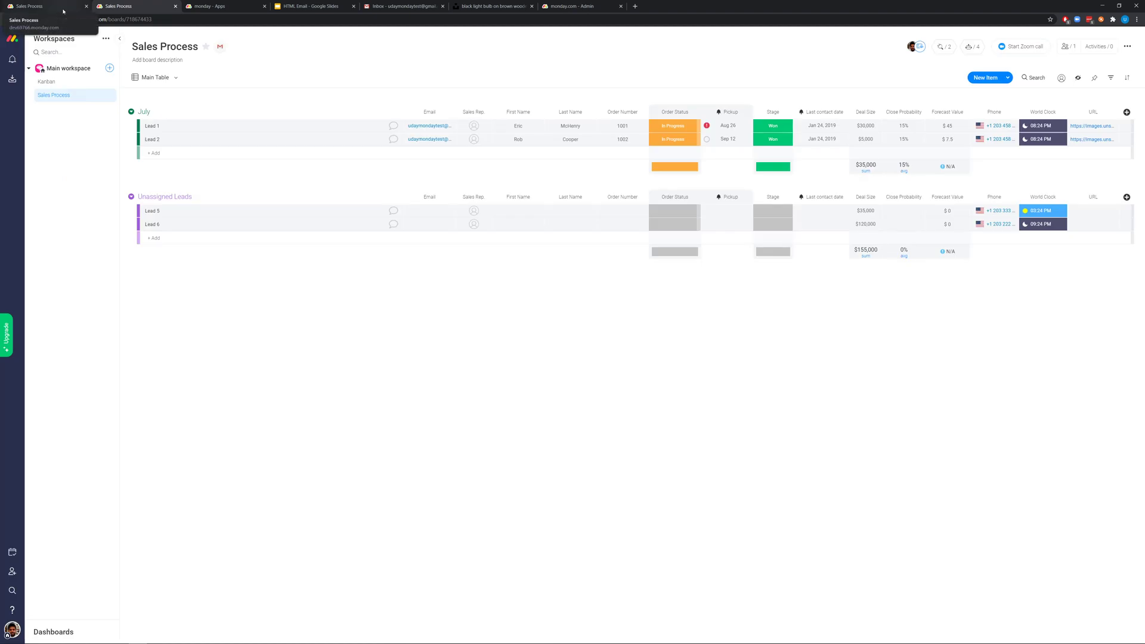
pyautogui.click(63, 81)
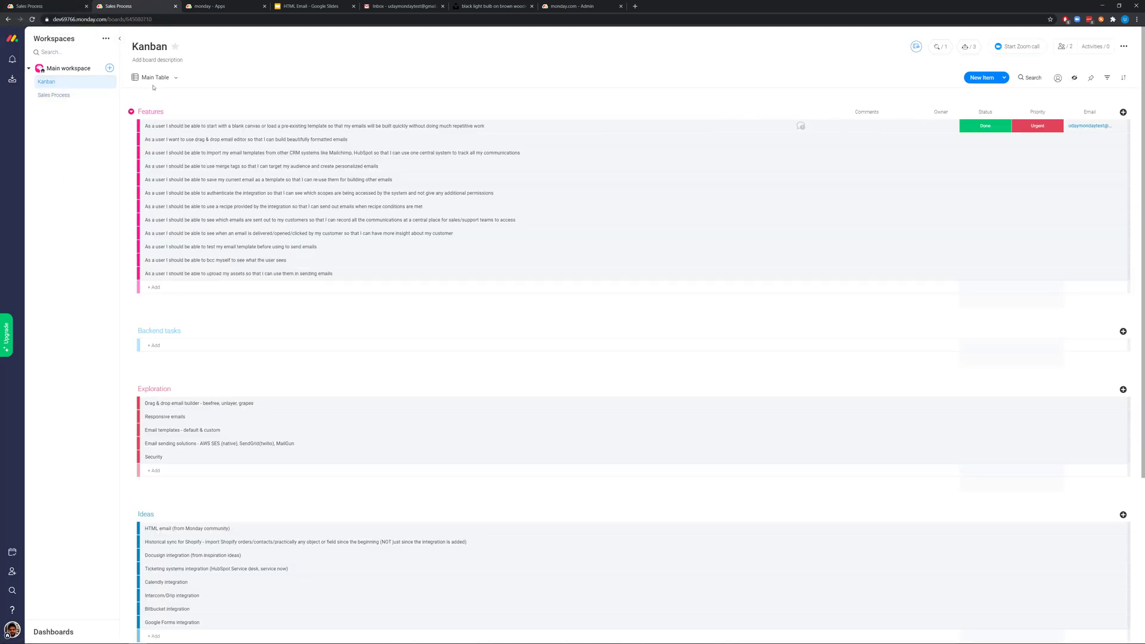
pyautogui.click(176, 77)
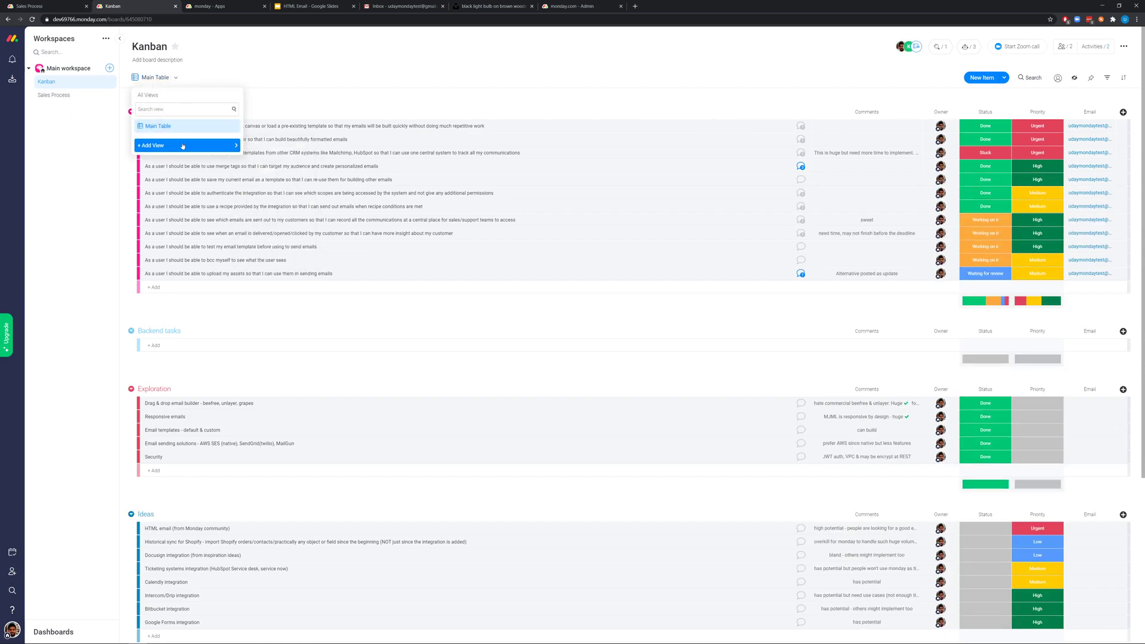
pyautogui.moveTo(230, 146)
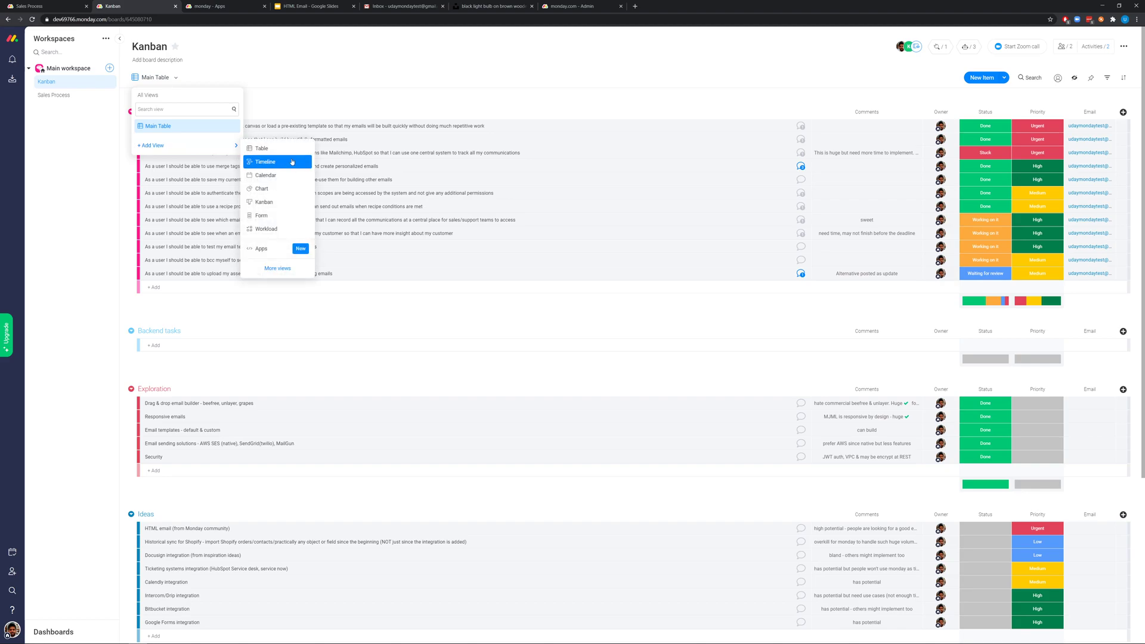
pyautogui.click(277, 248)
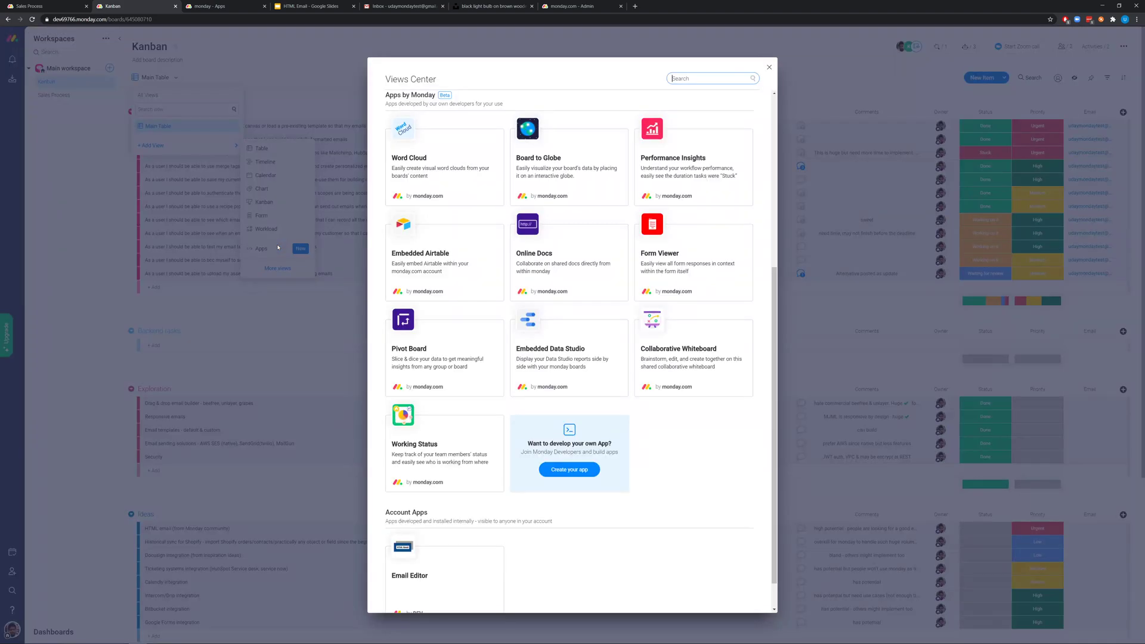
pyautogui.moveTo(471, 576)
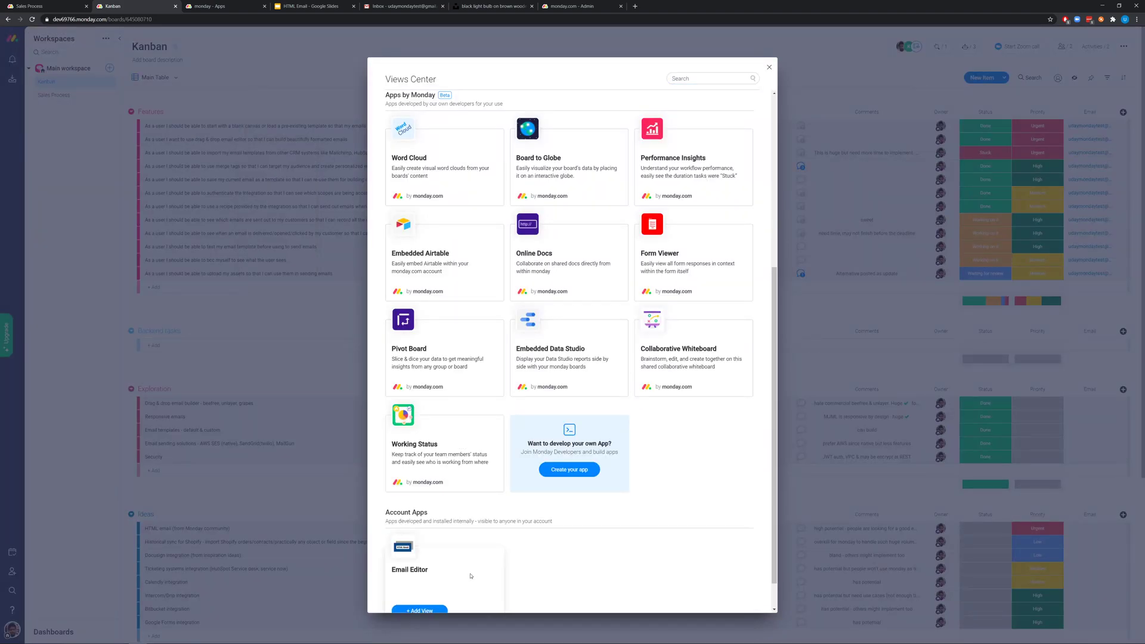
pyautogui.click(419, 610)
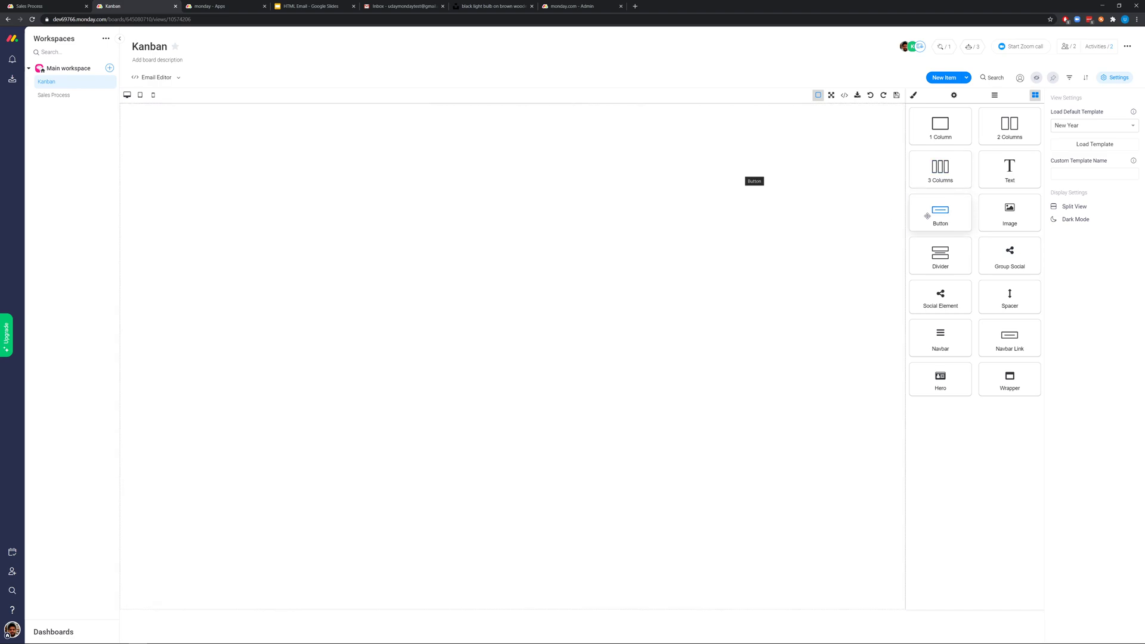
# Step: Load the New Year default template into the email editor
pyautogui.click(1108, 128)
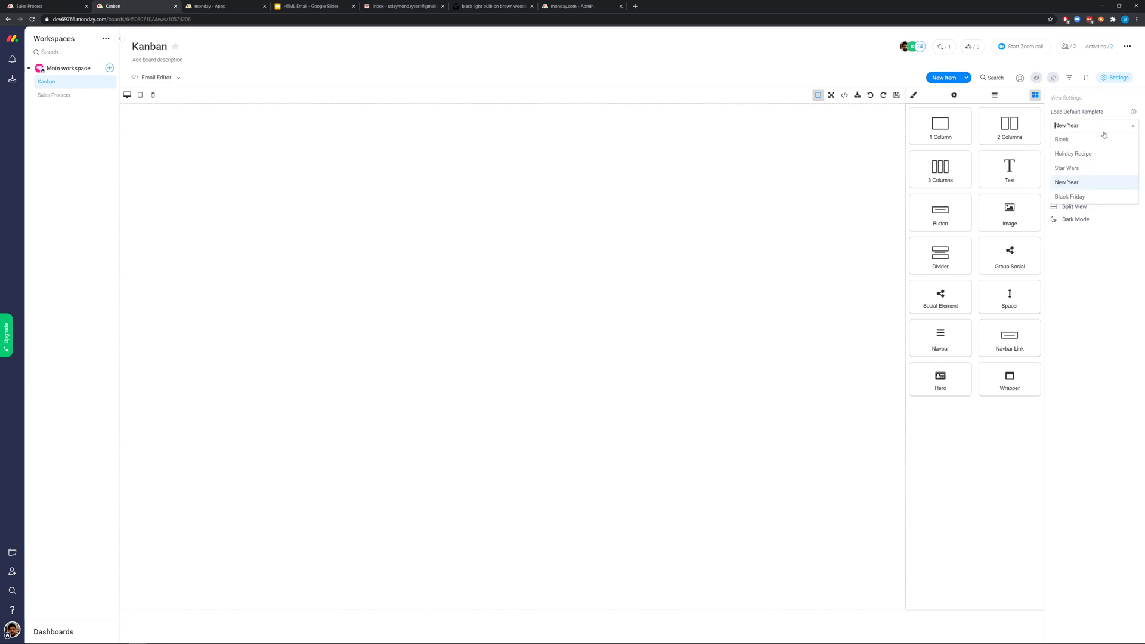
pyautogui.click(1093, 182)
pyautogui.click(1094, 145)
pyautogui.click(638, 78)
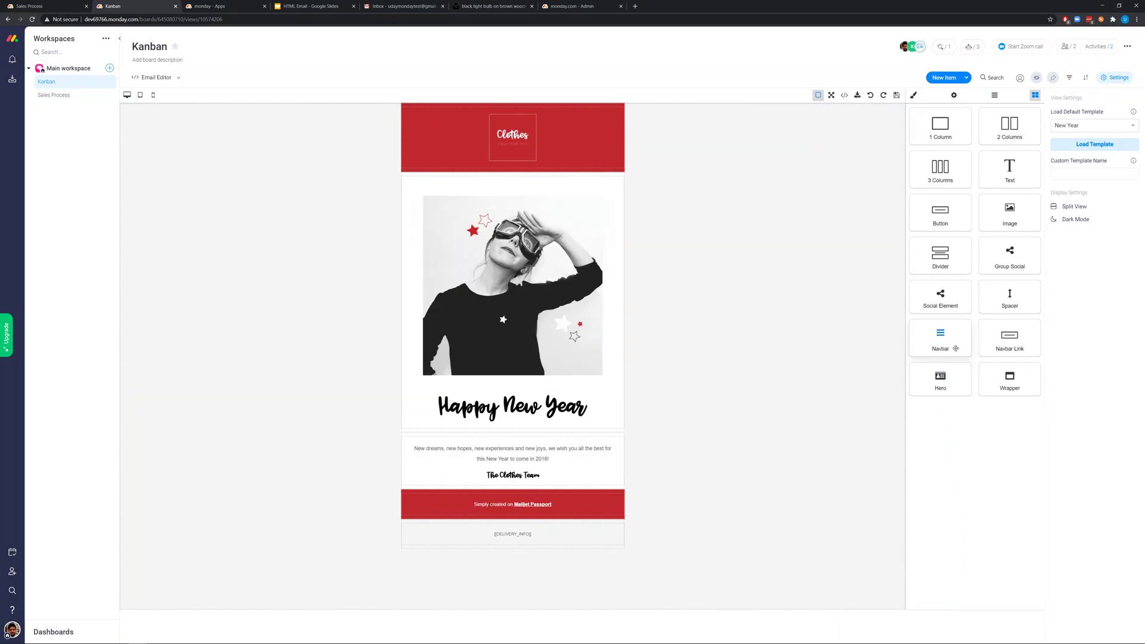
# Step: Insert a Navbar between the red Clothes header and the picture, and set its Hamburger option to ON
pyautogui.moveTo(945, 349); pyautogui.dragTo(528, 179)
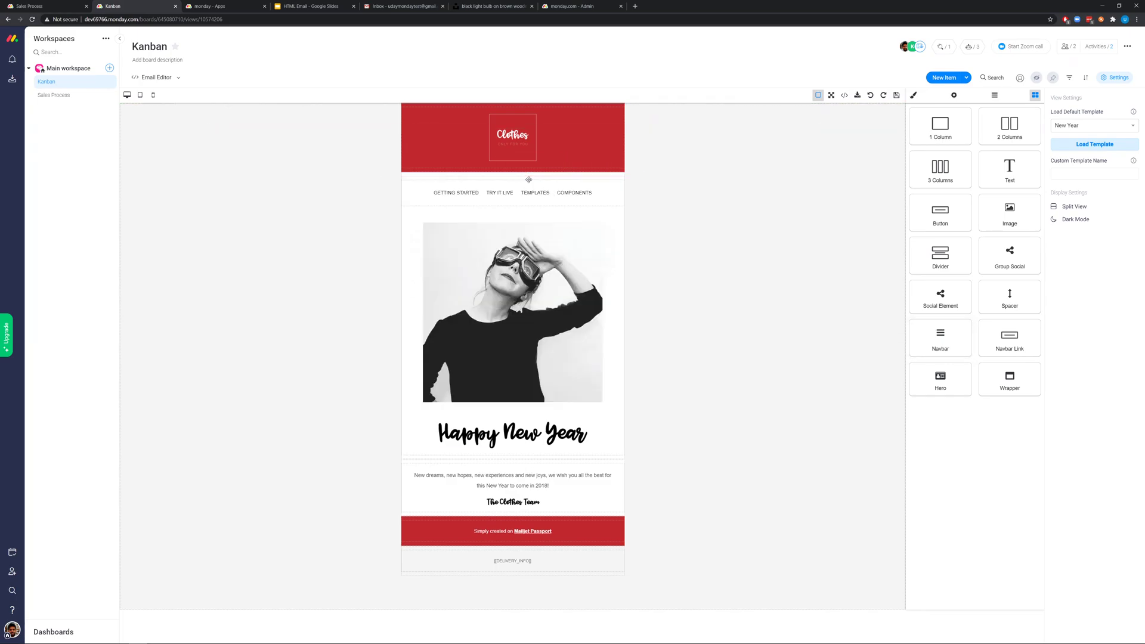
pyautogui.click(607, 195)
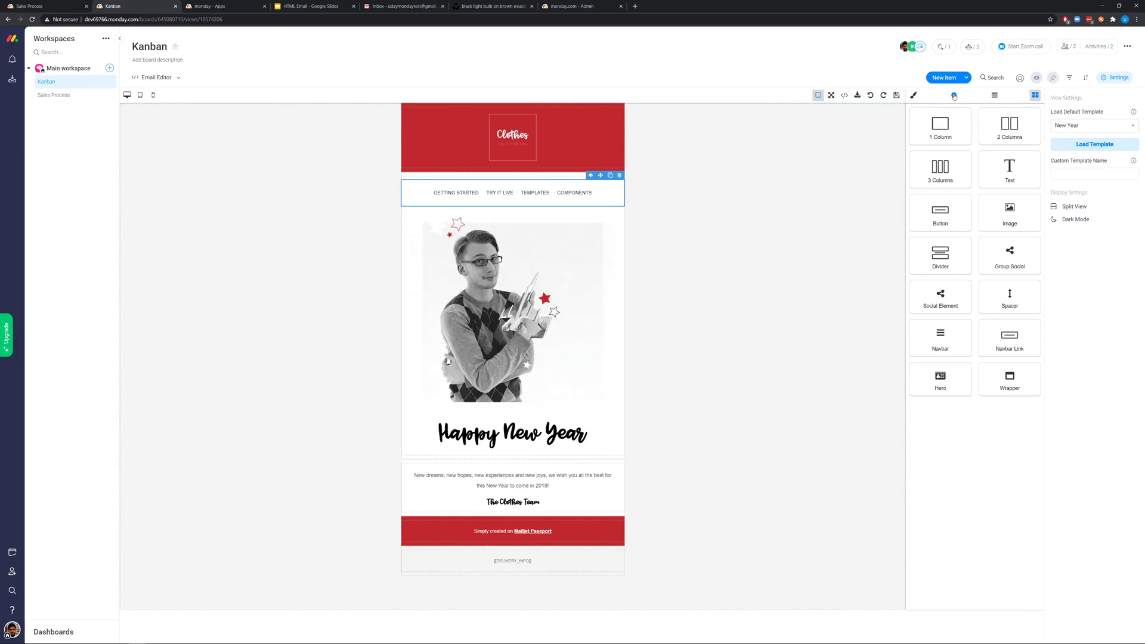
pyautogui.click(954, 95)
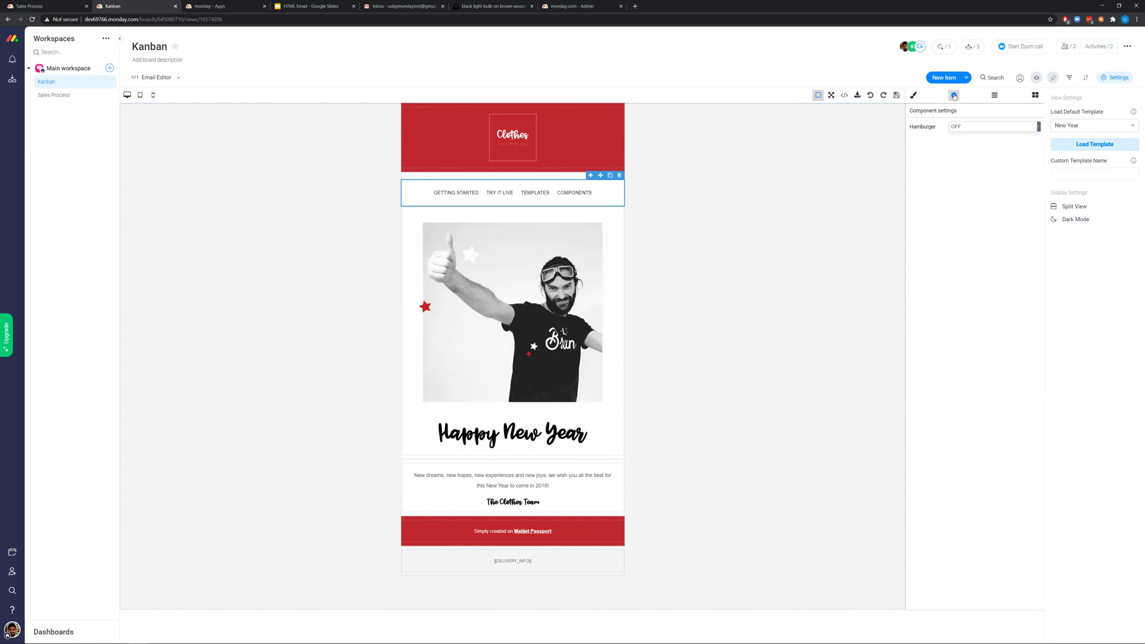
pyautogui.click(965, 127)
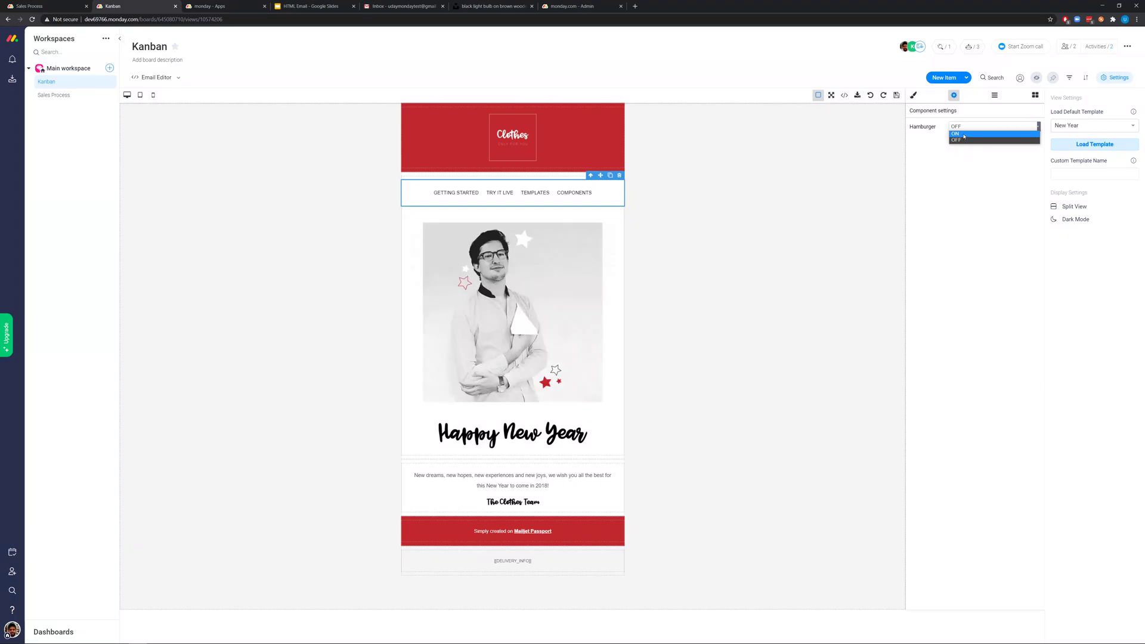
pyautogui.click(964, 141)
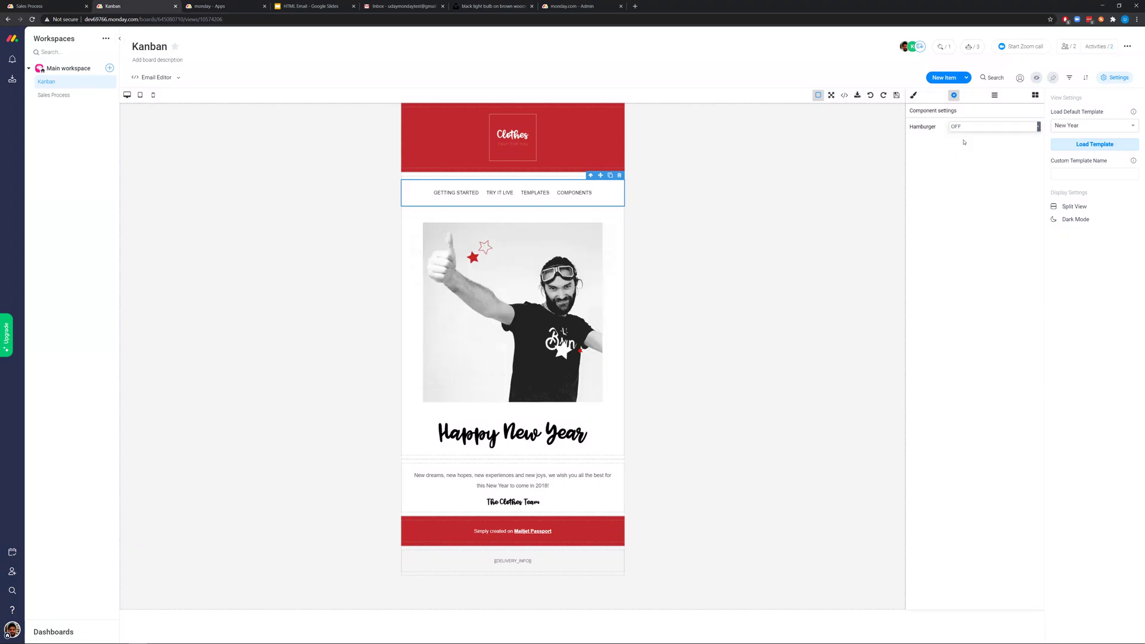
pyautogui.click(964, 127)
pyautogui.click(962, 137)
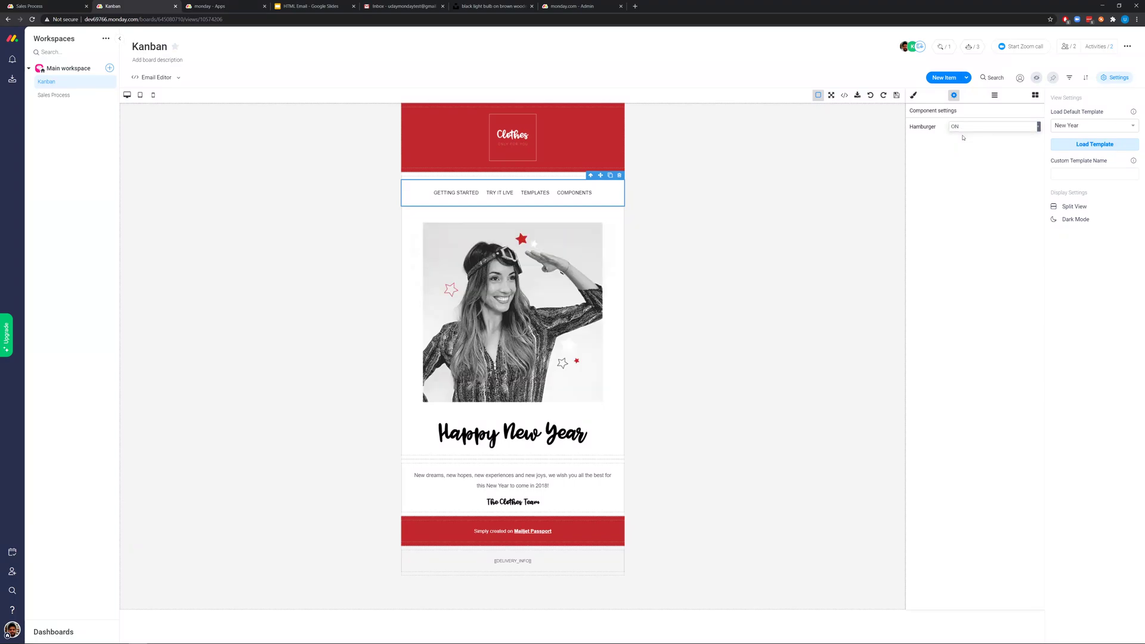
# Step: Preview the email in the tablet and mobile layouts and return to the desktop layout
pyautogui.click(366, 132)
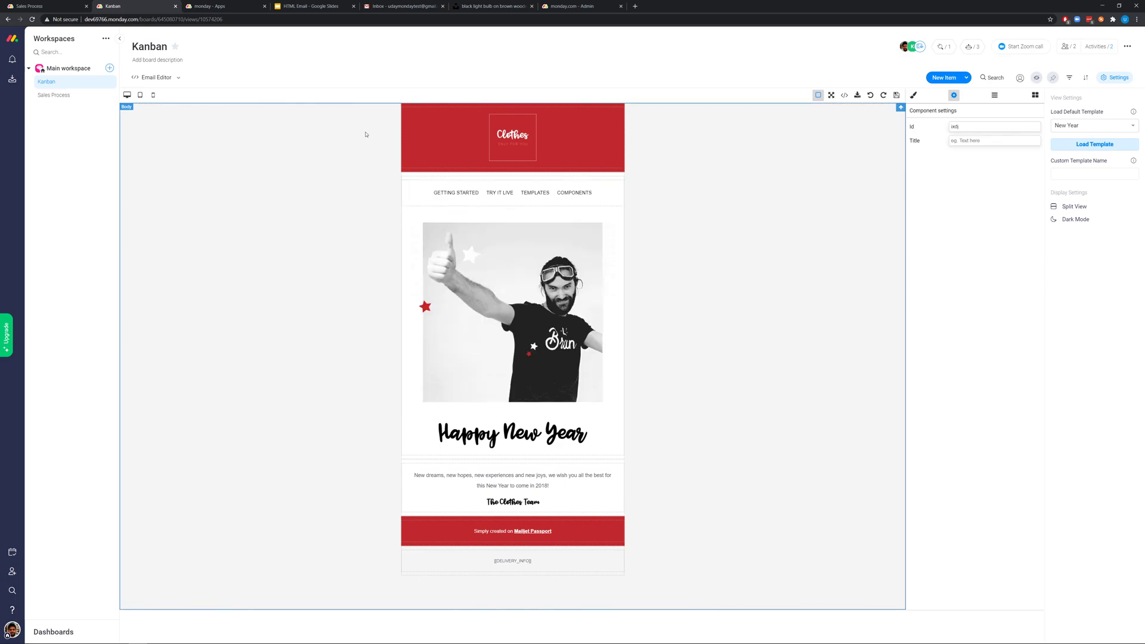
pyautogui.click(140, 97)
pyautogui.click(152, 97)
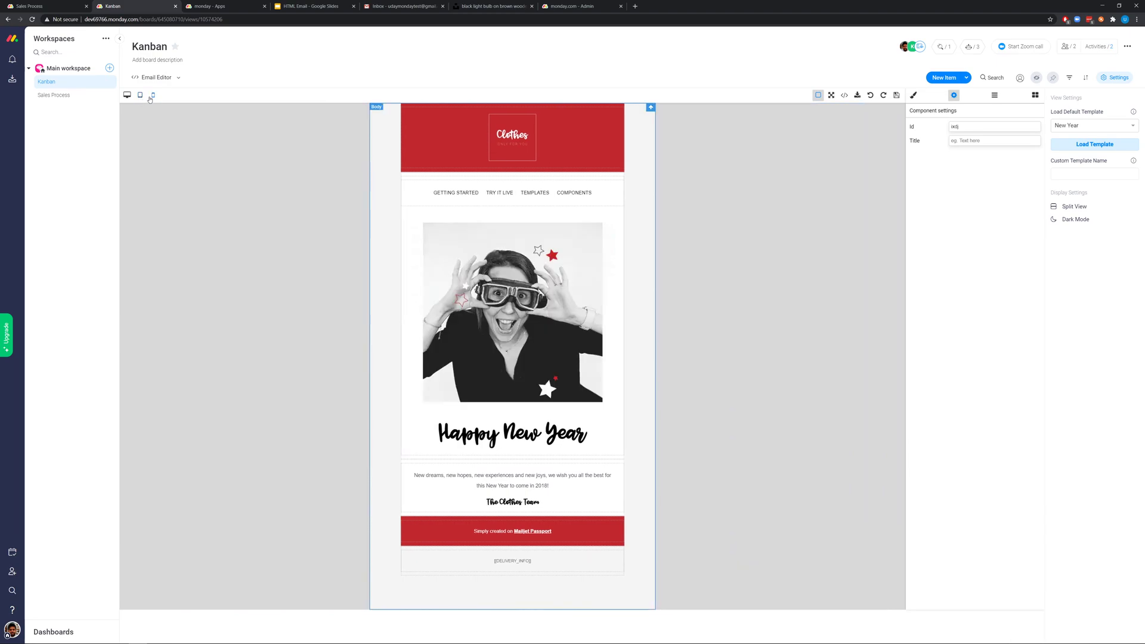
pyautogui.click(152, 97)
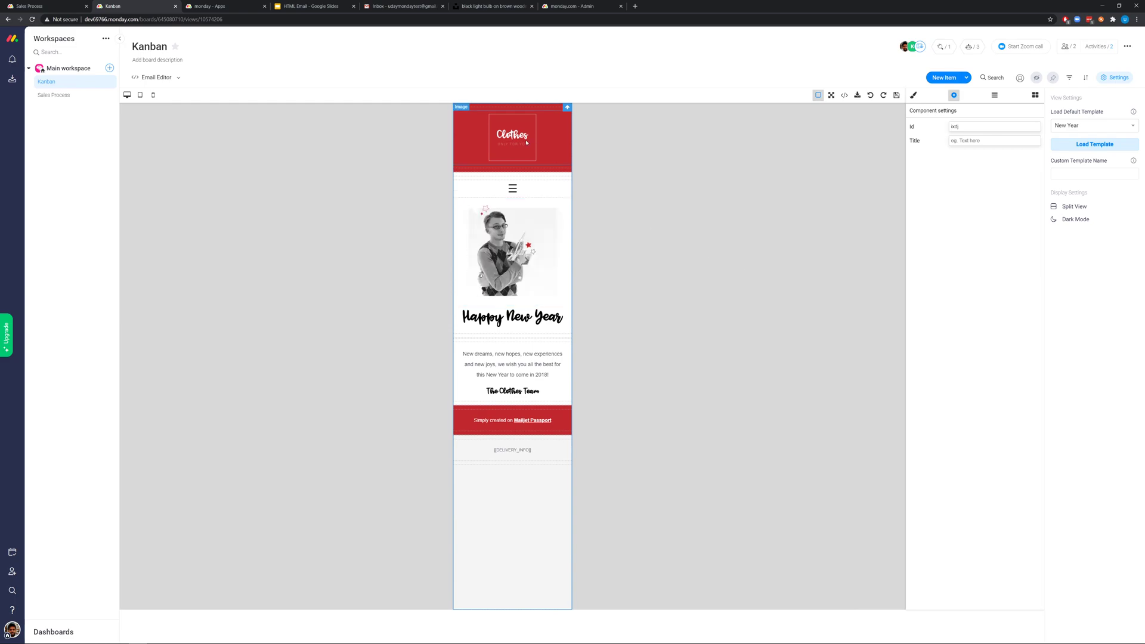
pyautogui.click(127, 95)
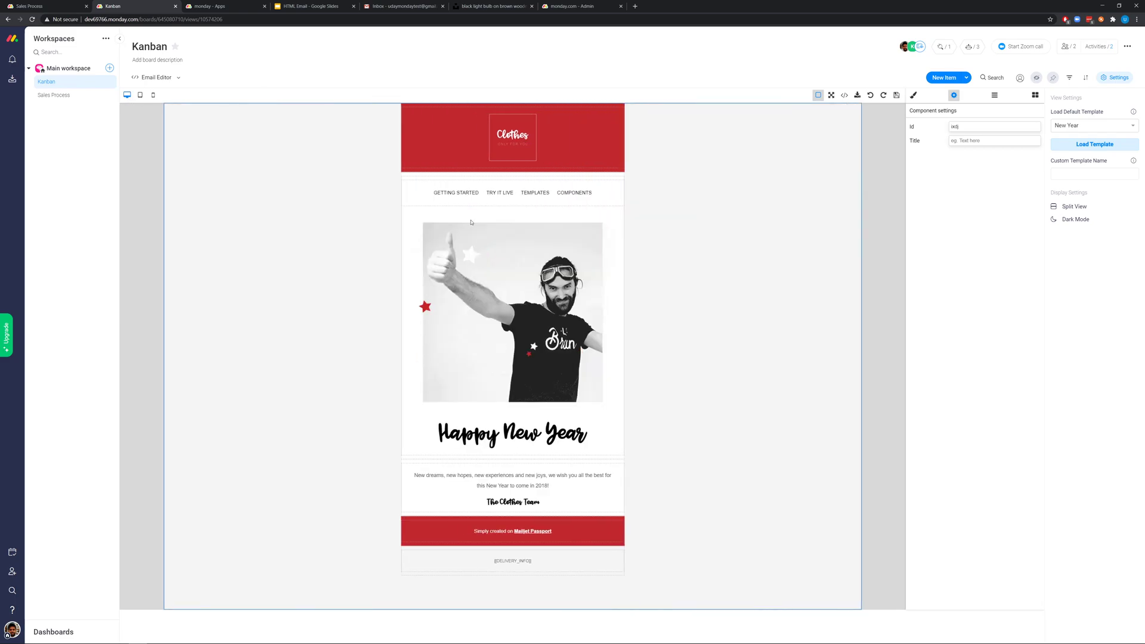
# Step: Insert an Image block directly below the navbar and open its image selection dialog
pyautogui.click(1035, 96)
pyautogui.moveTo(1008, 216); pyautogui.dragTo(516, 203)
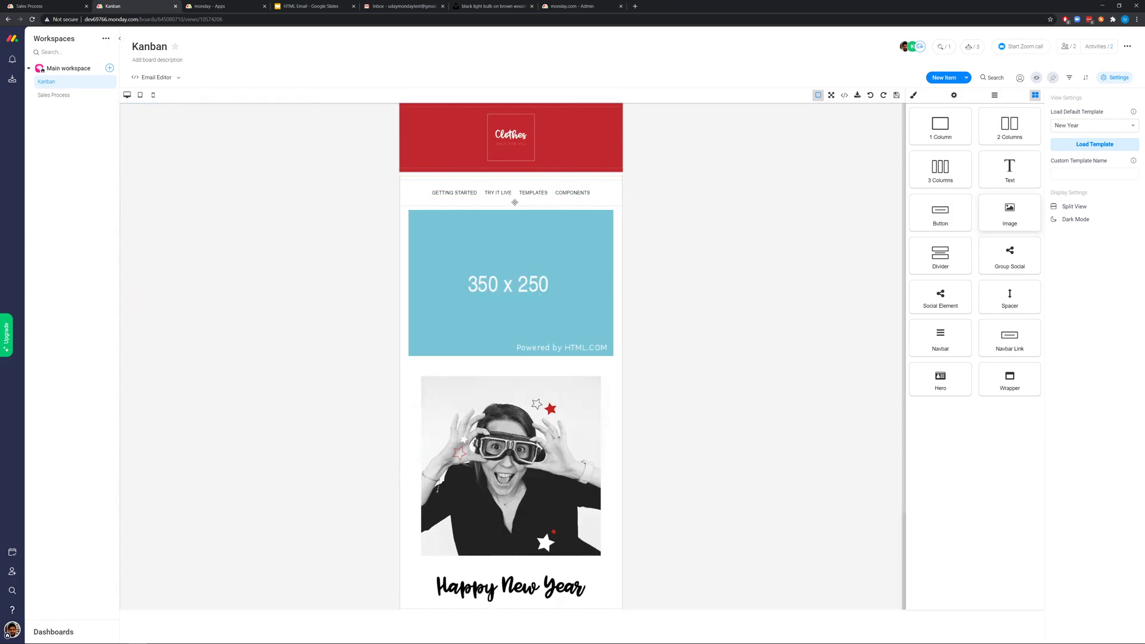
pyautogui.doubleClick(542, 316)
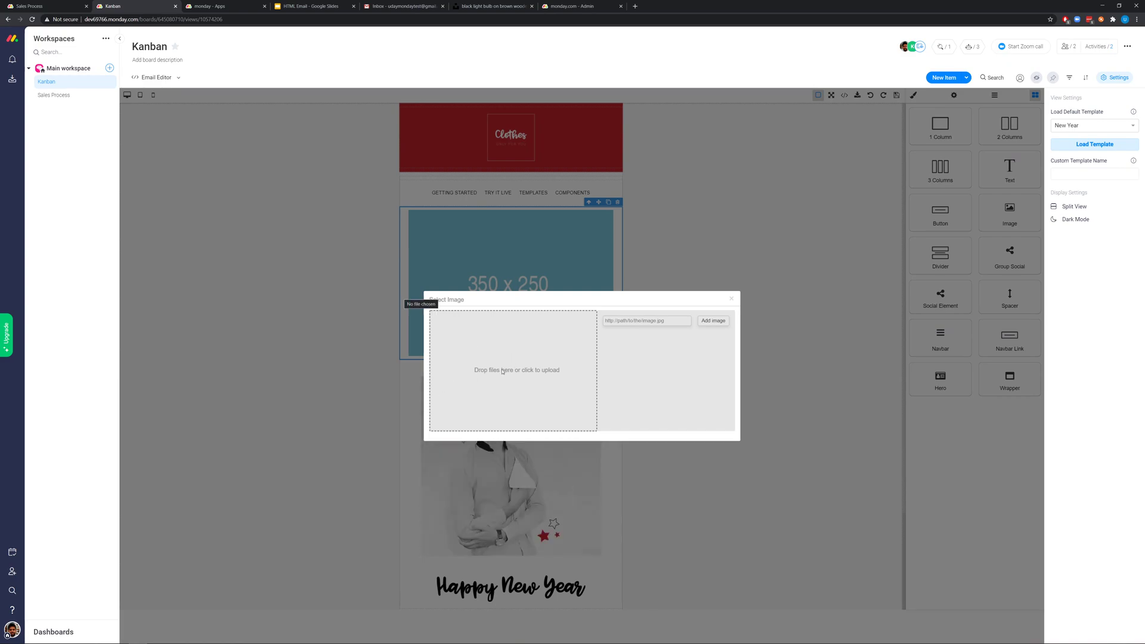
# Step: Switch to the Unsplash tab, copy the image address of the wall lamp photo and return to the Kanban tab
pyautogui.click(484, 7)
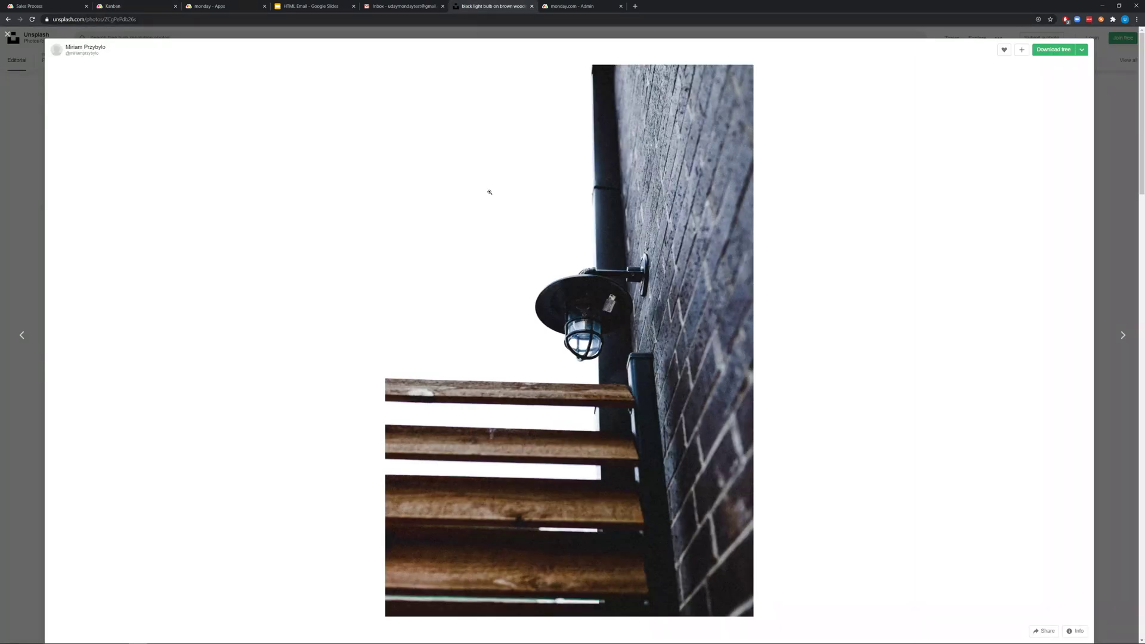
pyautogui.rightClick(532, 275)
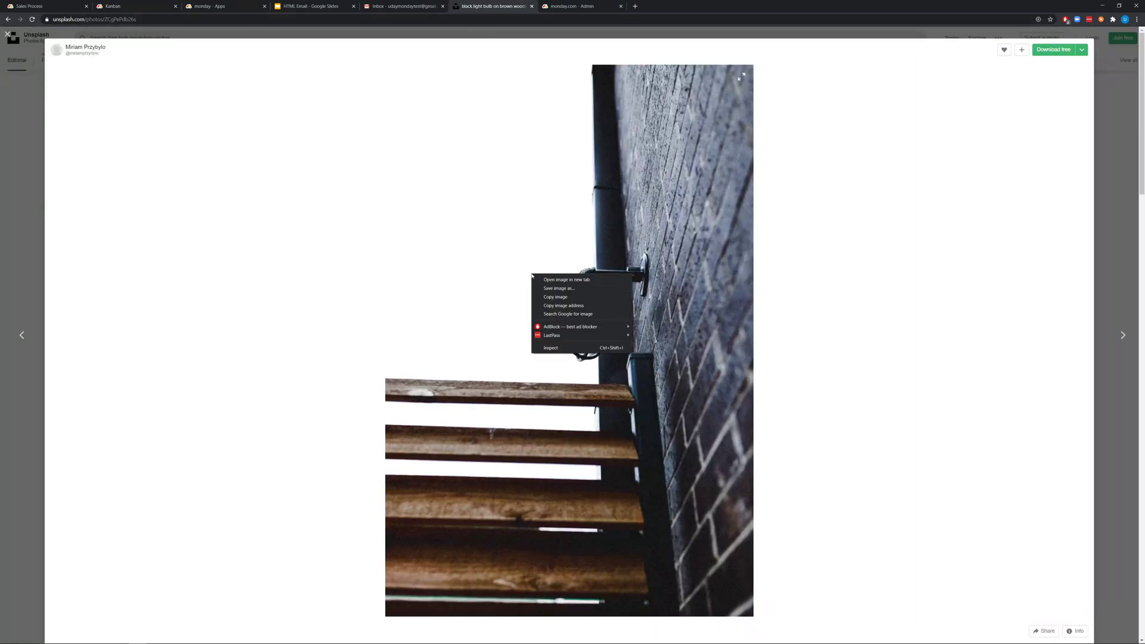
pyautogui.click(552, 306)
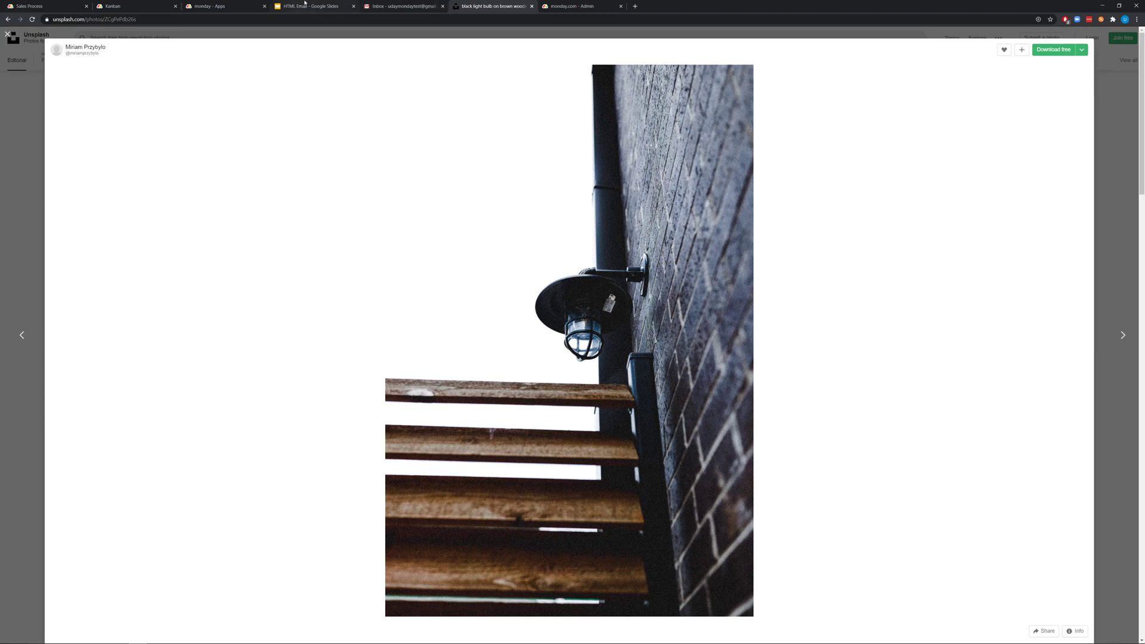
pyautogui.click(226, 4)
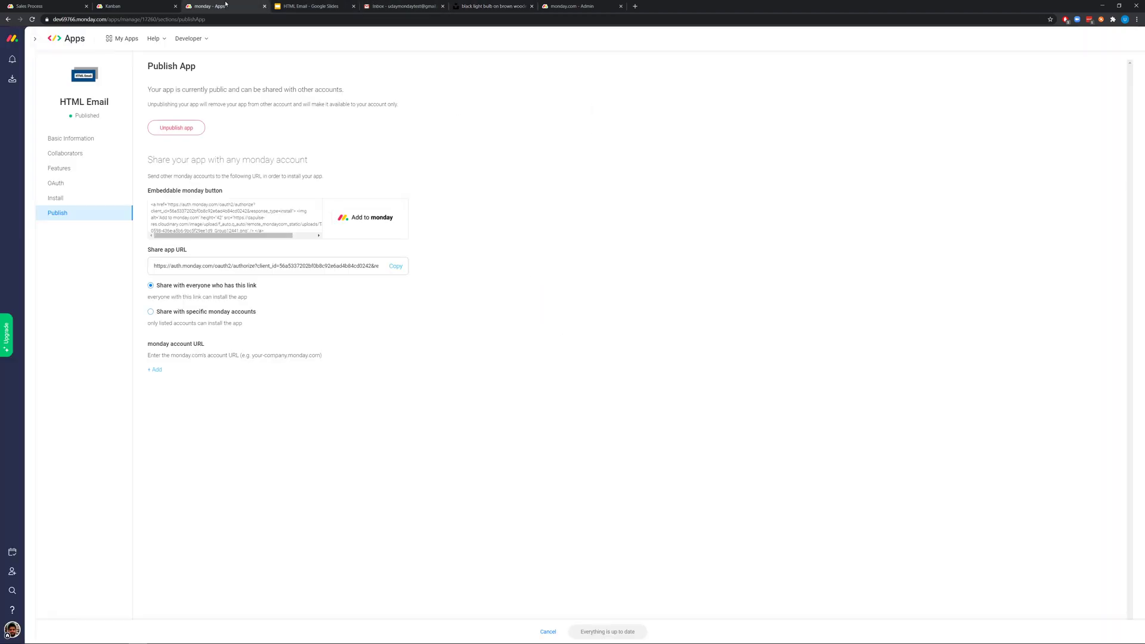
pyautogui.click(153, 4)
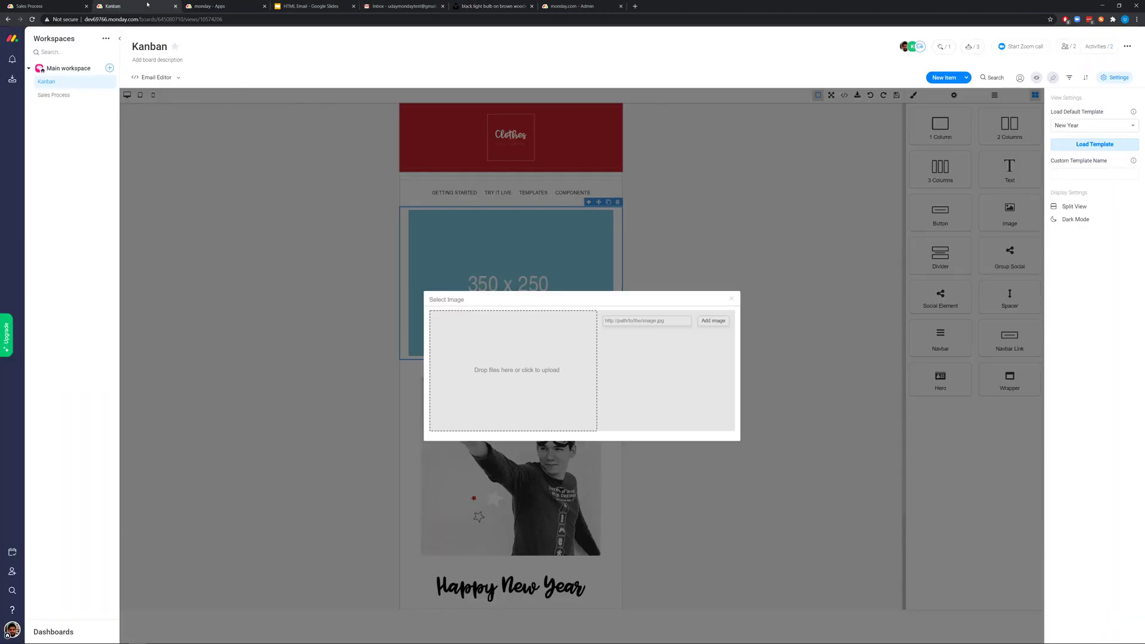
# Step: Add the lamp photo by its copied address and use it as the Image block's picture
pyautogui.click(638, 322)
pyautogui.hotkey('ctrl', 'v')
pyautogui.click(713, 321)
pyautogui.click(619, 348)
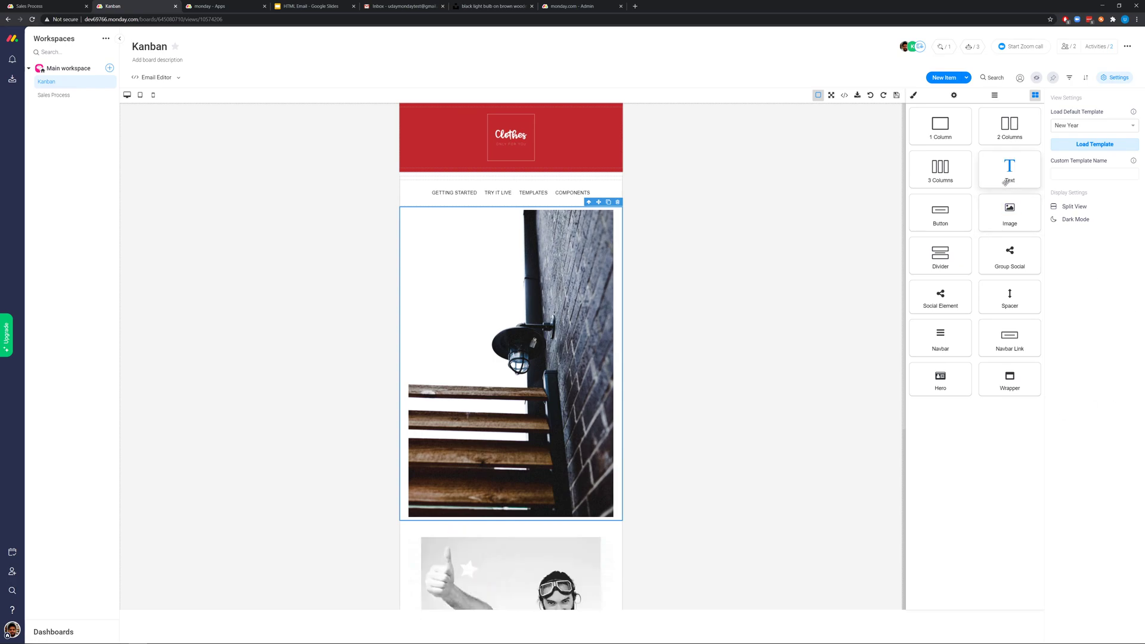
# Step: Insert a Text block between the navbar and the lamp photo and select its placeholder text
pyautogui.moveTo(1005, 182); pyautogui.dragTo(548, 205)
pyautogui.click(455, 219)
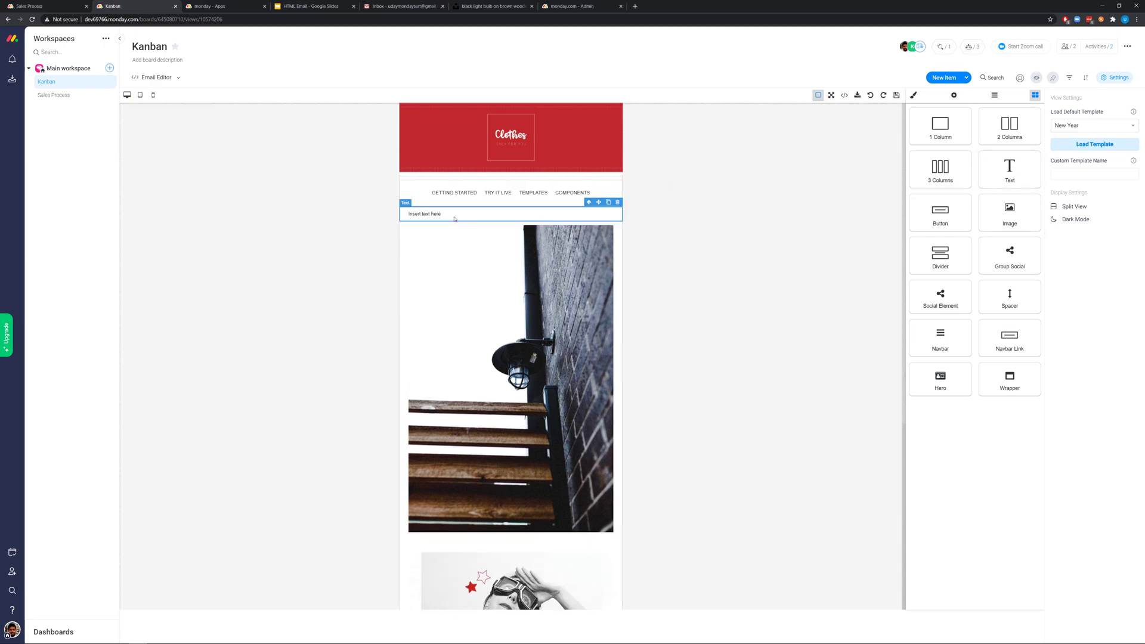
pyautogui.moveTo(444, 213); pyautogui.dragTo(408, 214)
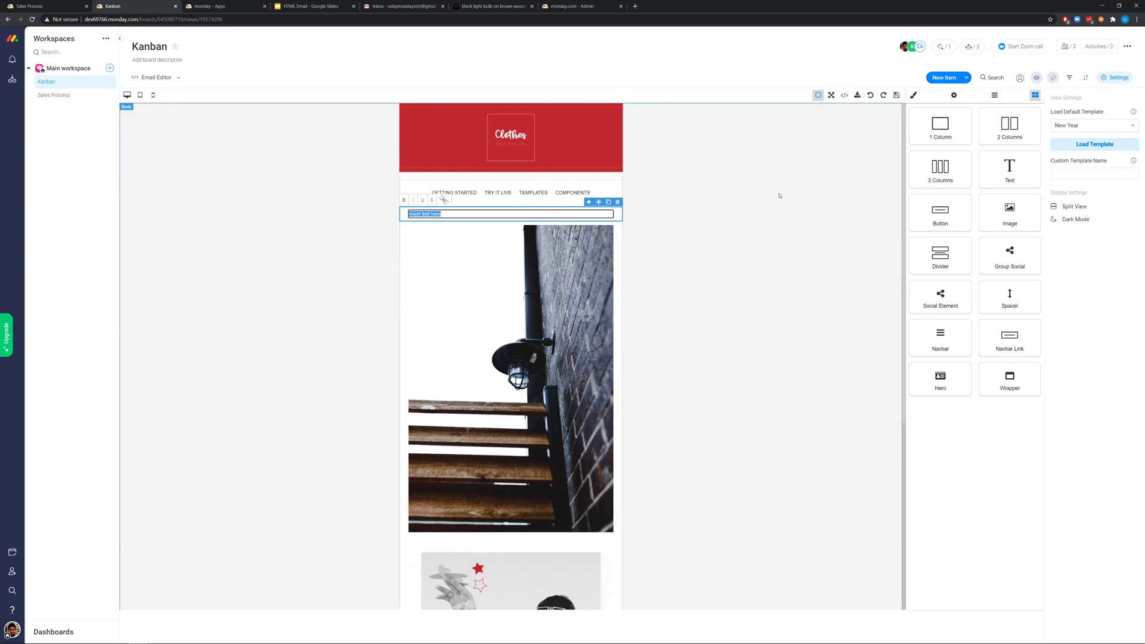
# Step: Set the new Text block's font to Georgia and its font size to 24 px
pyautogui.click(915, 96)
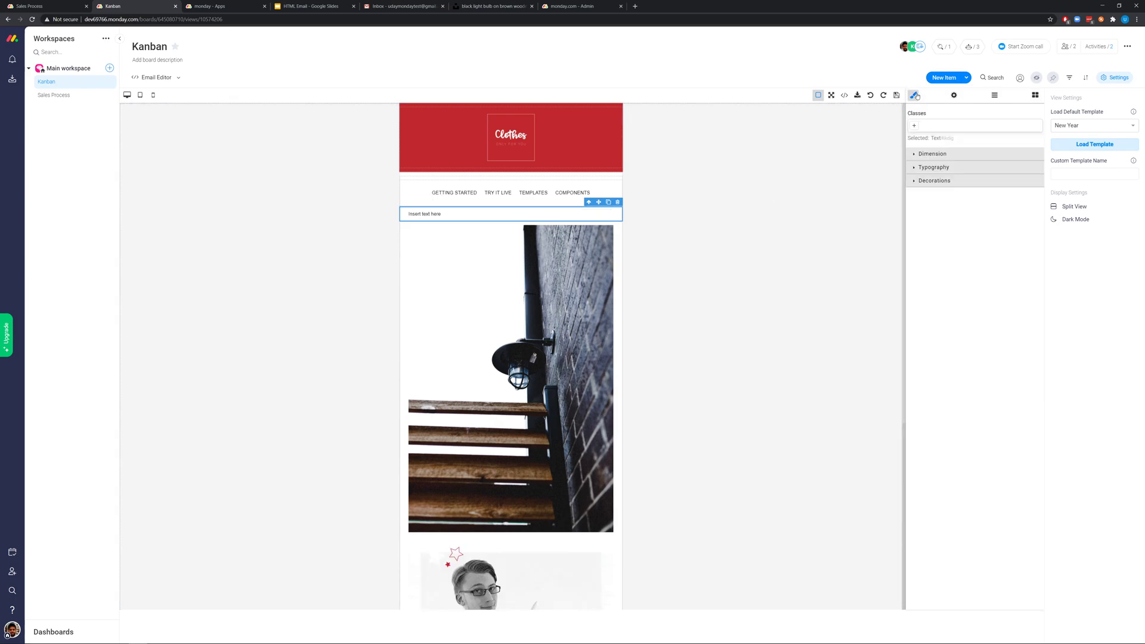
pyautogui.click(936, 167)
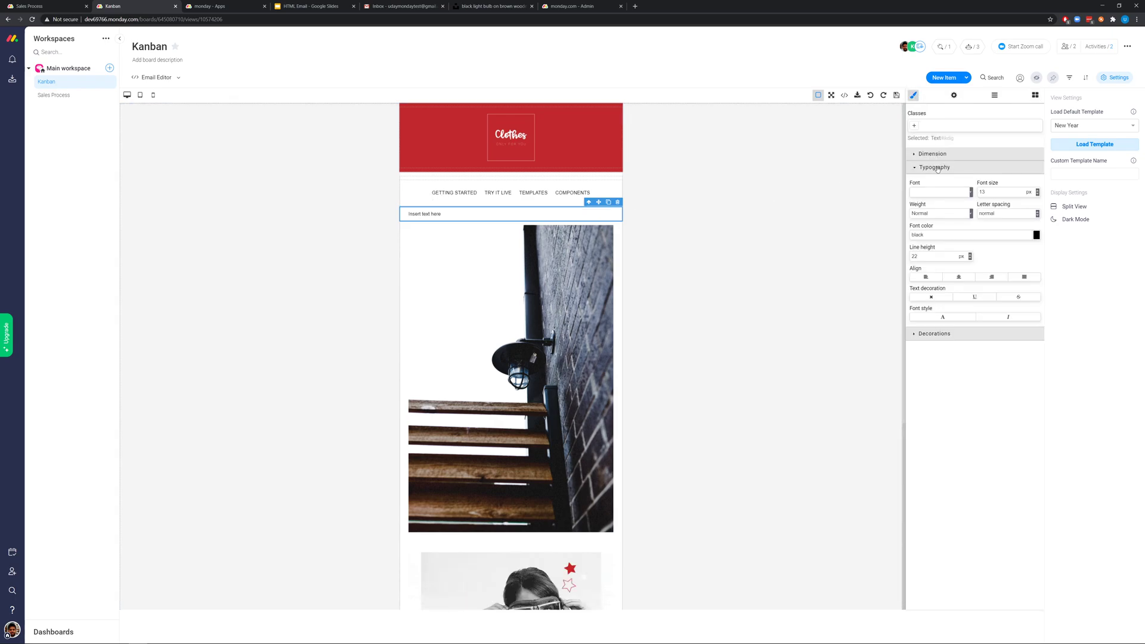
pyautogui.click(972, 192)
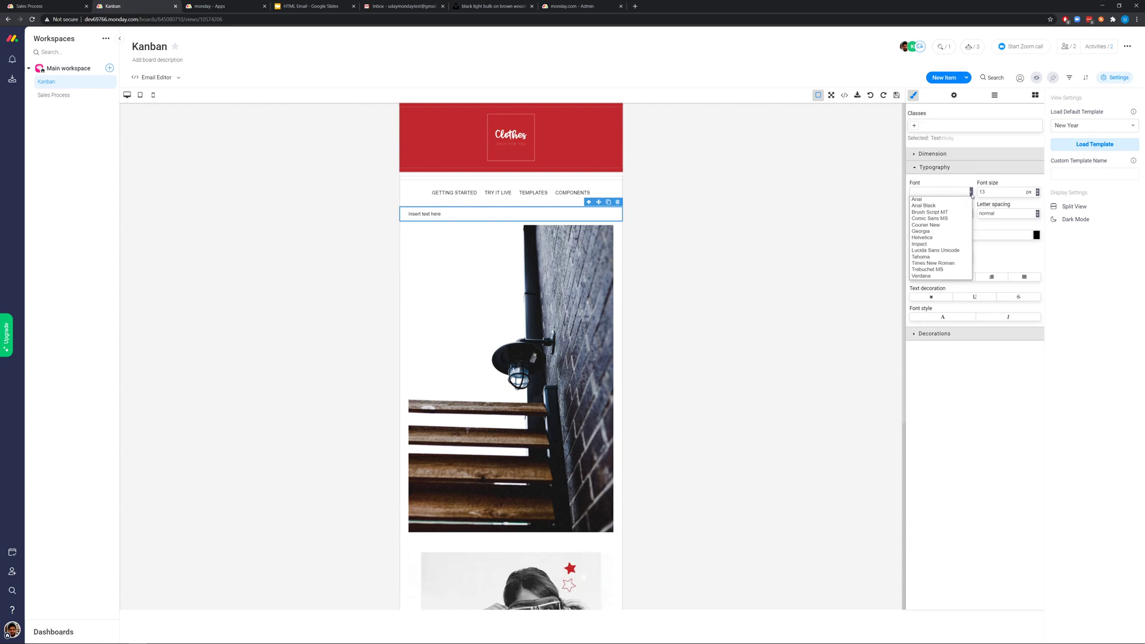
pyautogui.click(943, 233)
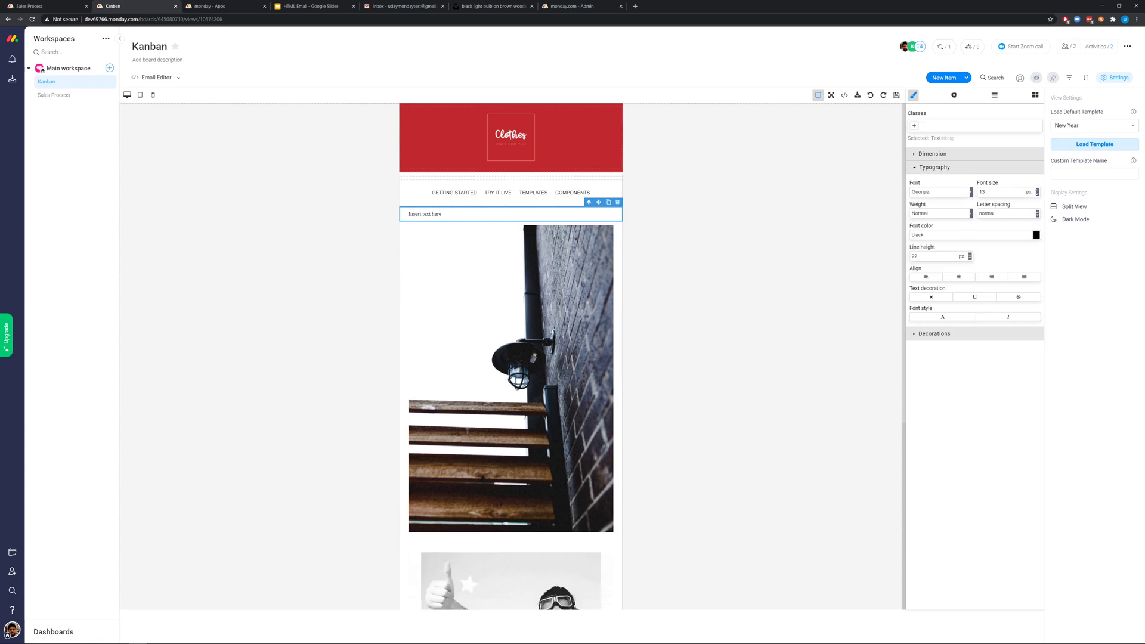
pyautogui.doubleClick(997, 190)
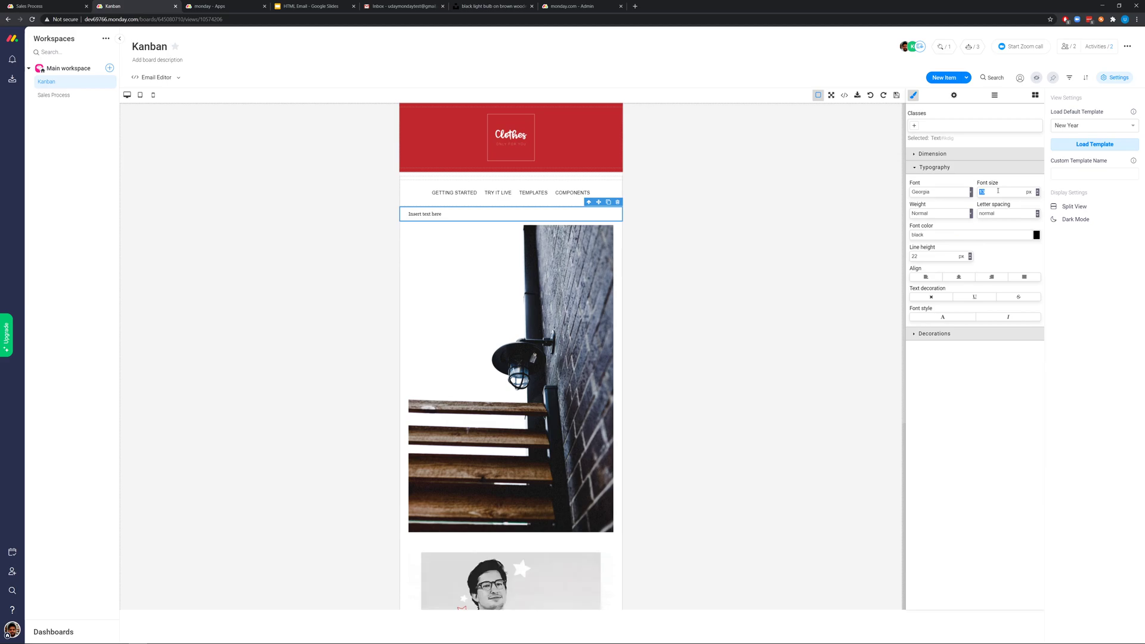
pyautogui.write('24')
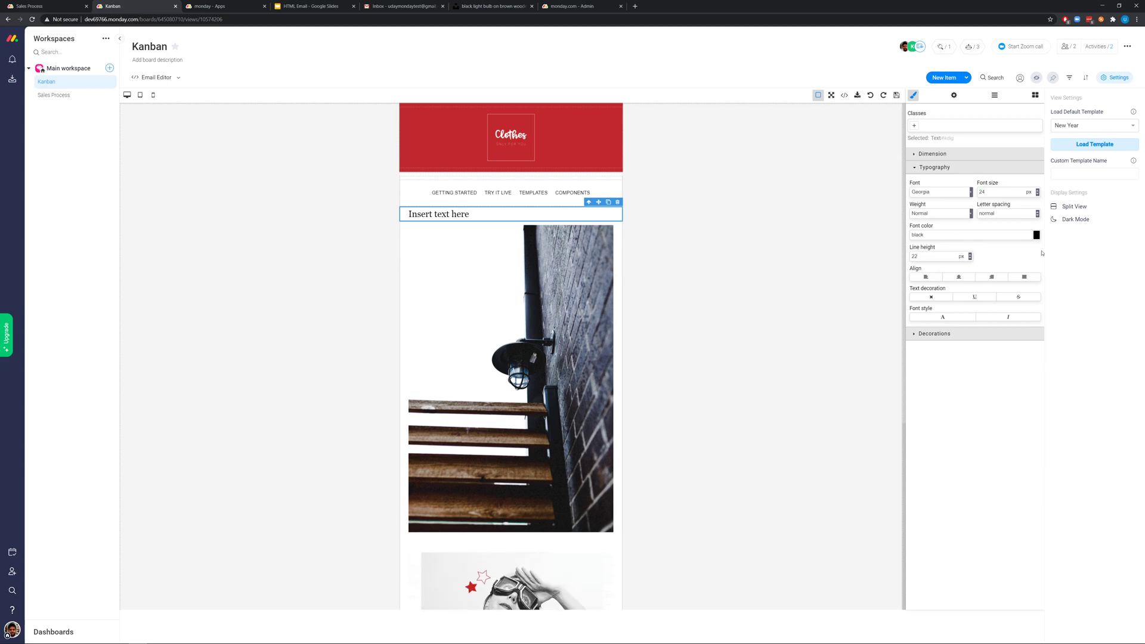
# Step: Give the Text block a dark red font color and a green background color, #70ac3e
pyautogui.click(1036, 235)
pyautogui.click(1021, 269)
pyautogui.click(1017, 379)
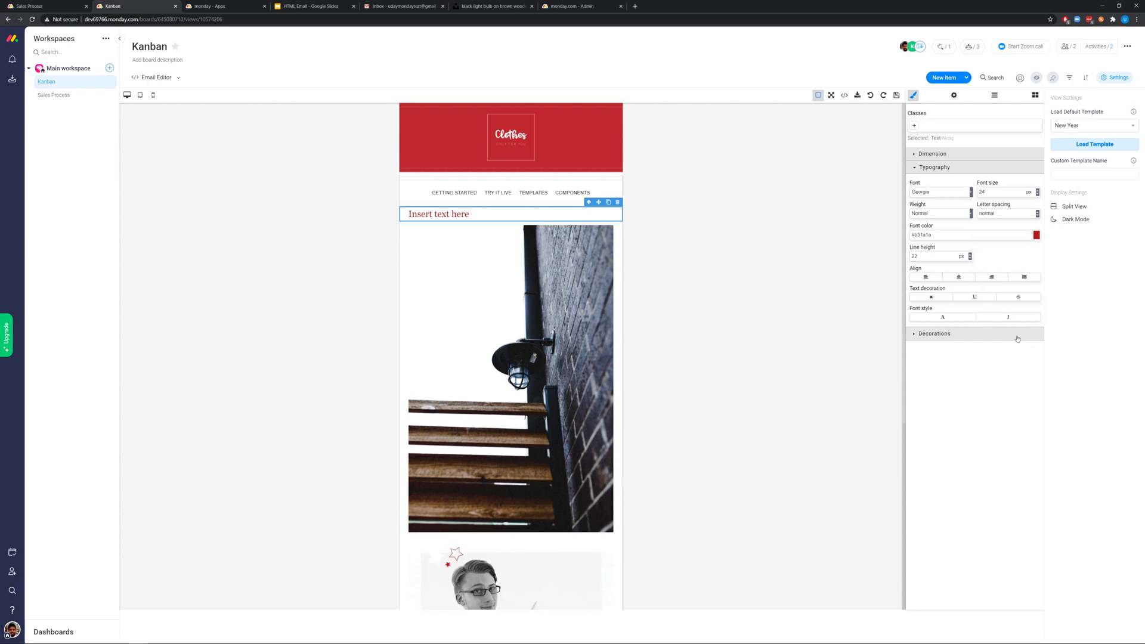
pyautogui.click(1017, 337)
pyautogui.click(1037, 359)
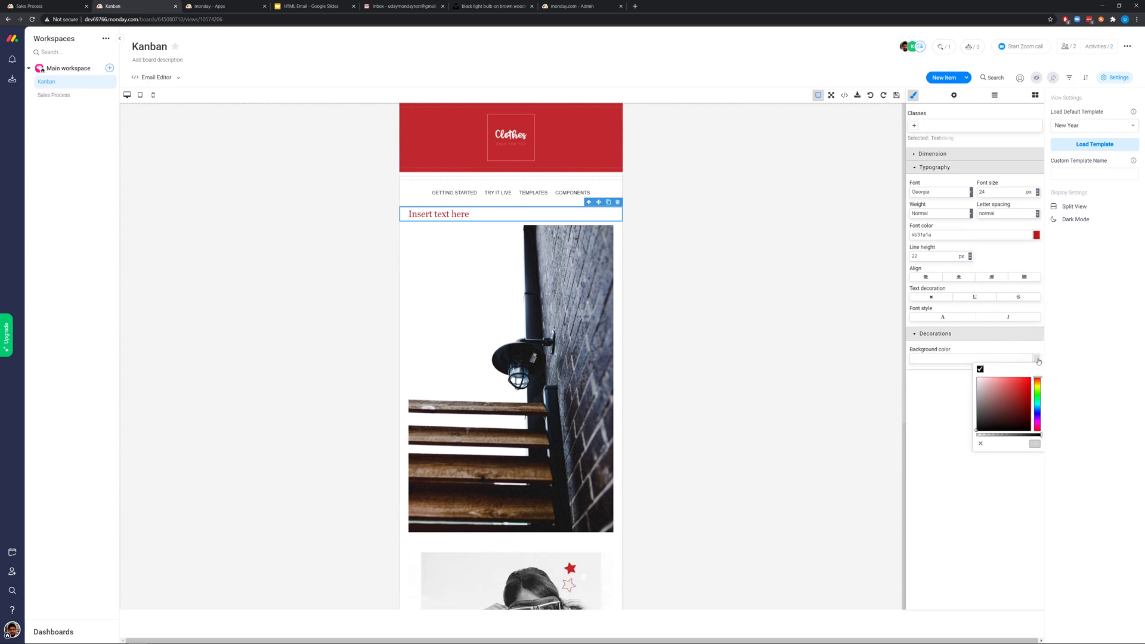
pyautogui.click(1037, 391)
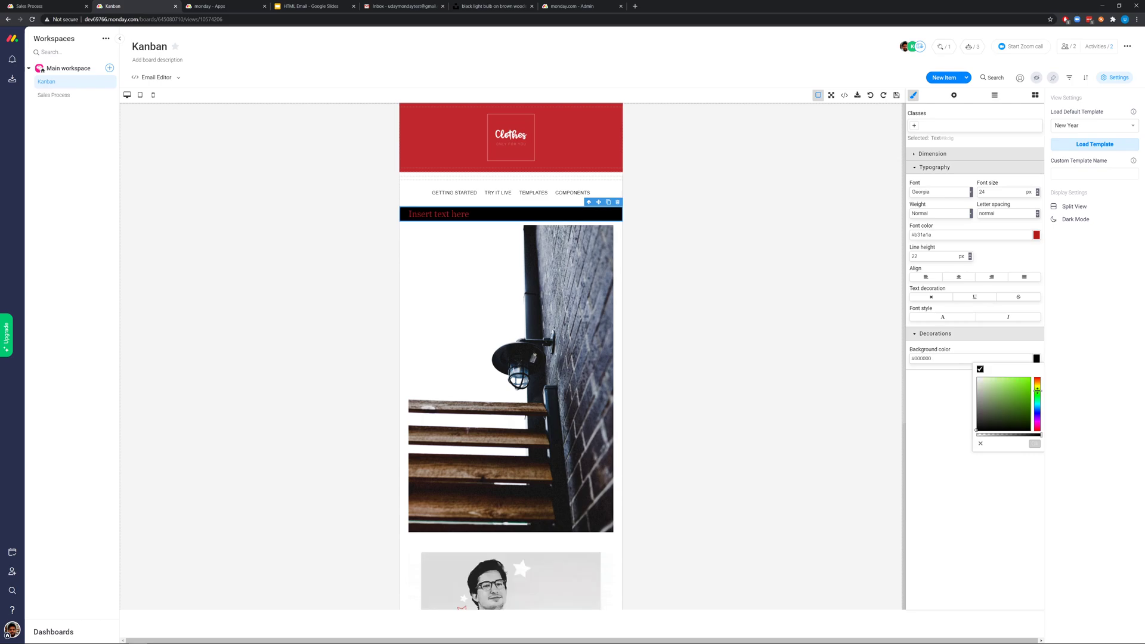
pyautogui.click(1010, 394)
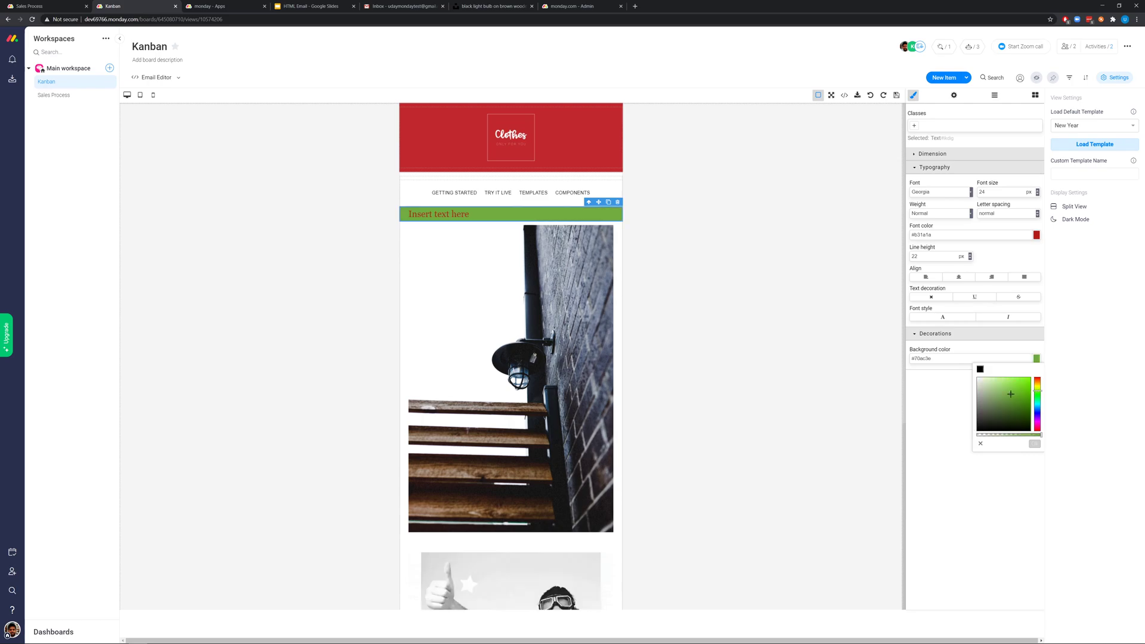
pyautogui.click(936, 504)
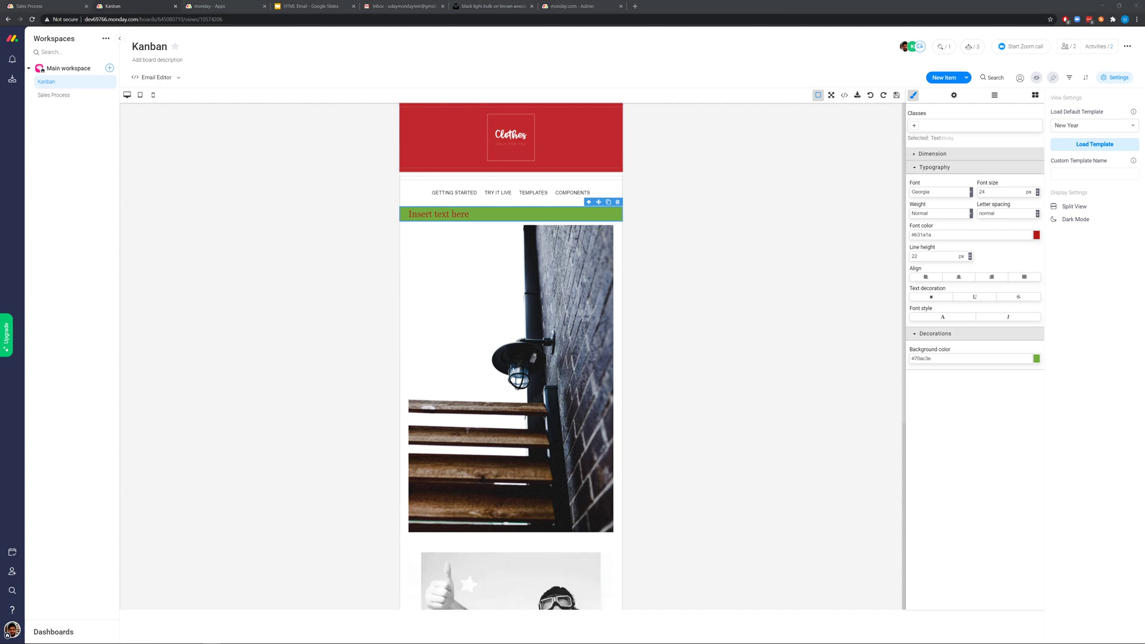
# Step: Add the placeholder {{pulse.status}} after "Insert text here" in the green Text block
pyautogui.doubleClick(469, 214)
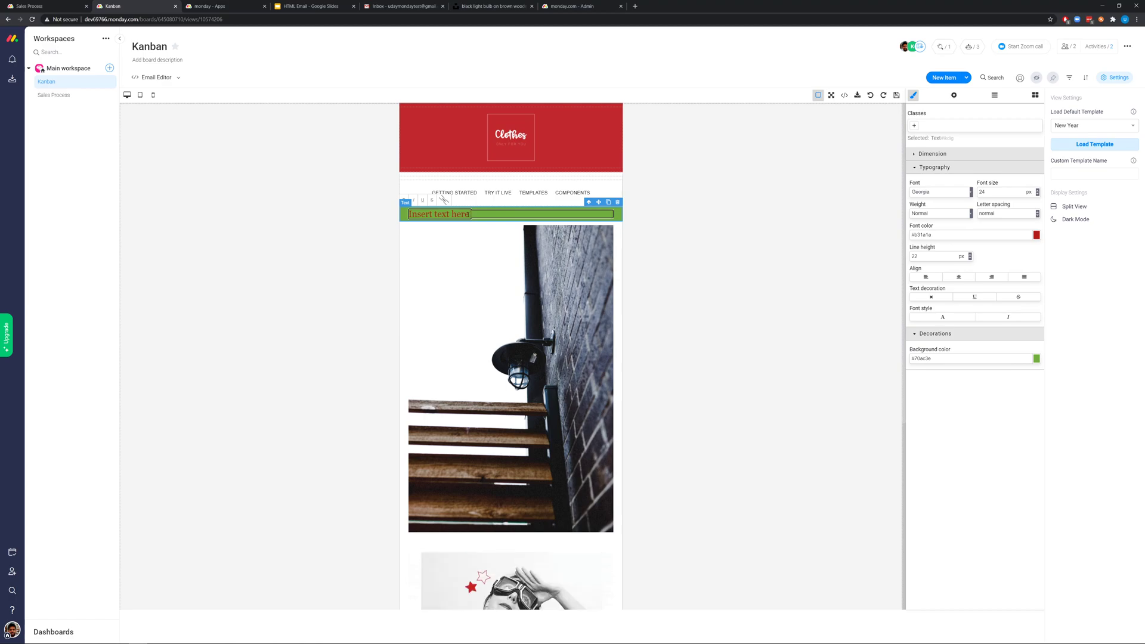
pyautogui.hotkey('ctrl', 'v')
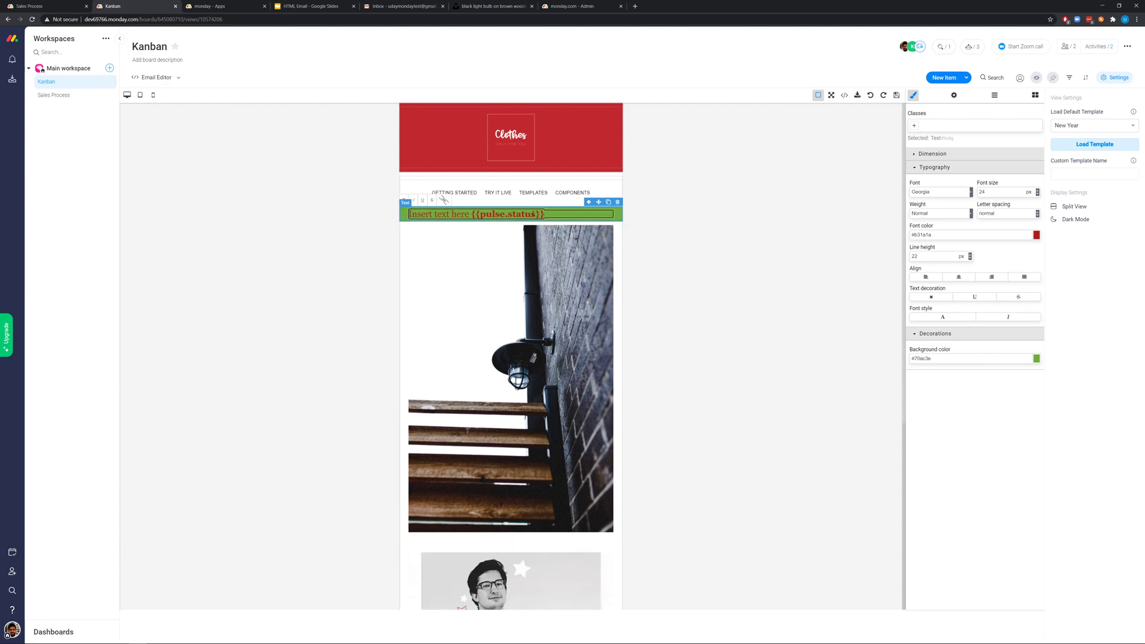
pyautogui.click(718, 251)
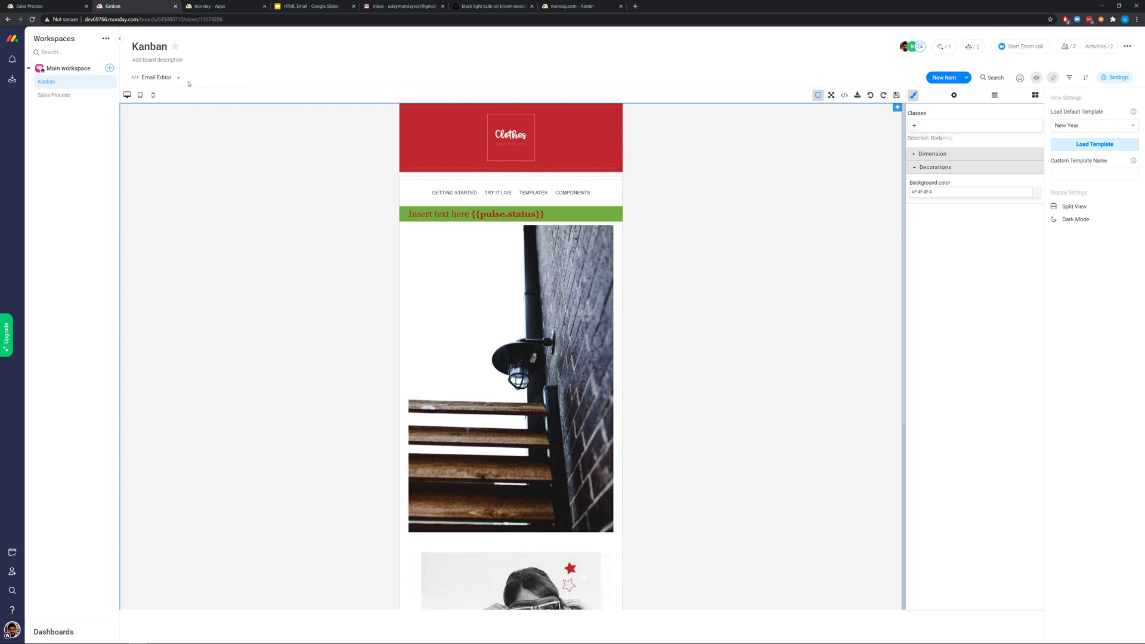
# Step: Name the custom template Demo Template and save the email
pyautogui.click(1076, 174)
pyautogui.write('Demo Template')
pyautogui.click(1073, 145)
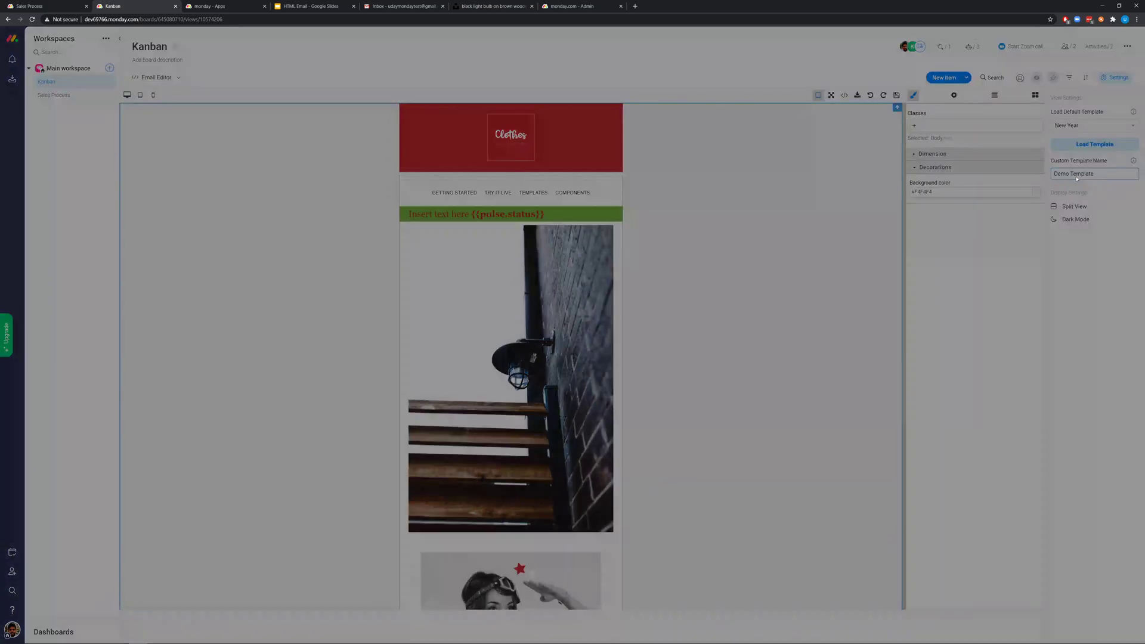
pyautogui.click(592, 77)
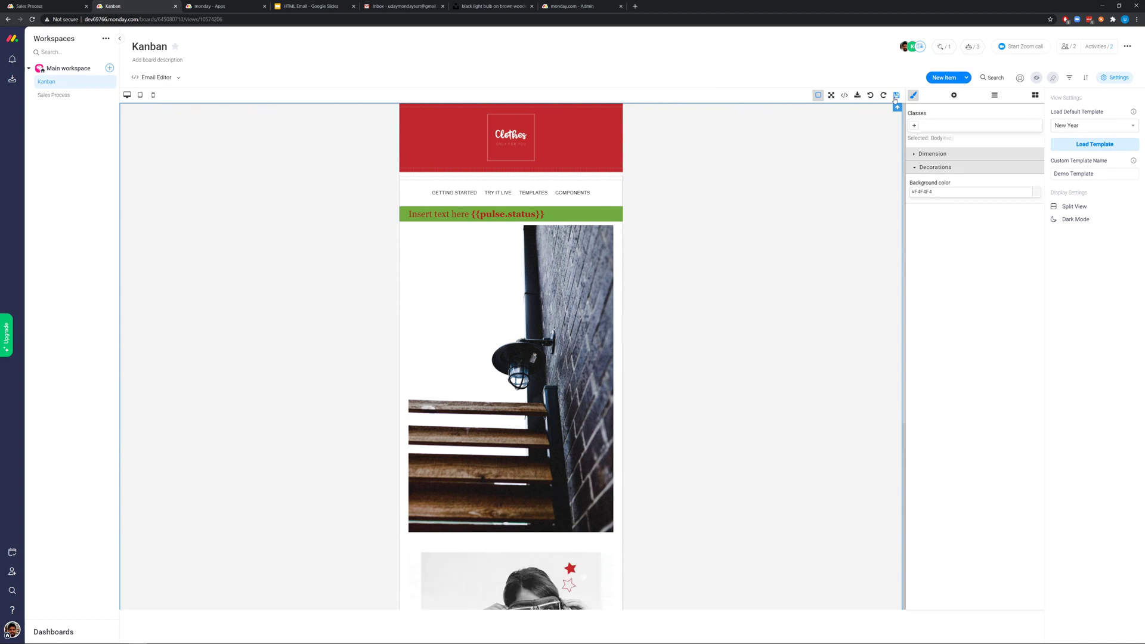
pyautogui.click(896, 97)
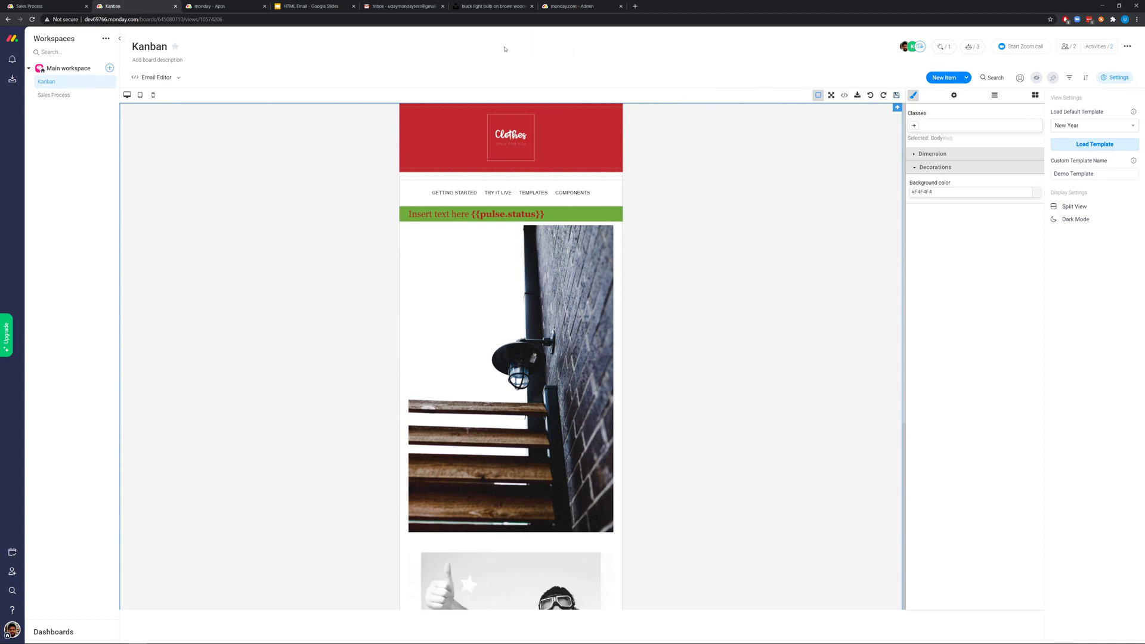
# Step: Create a Main board named Team Tasks in the Main workspace from the featured Team Tasks template
pyautogui.click(177, 78)
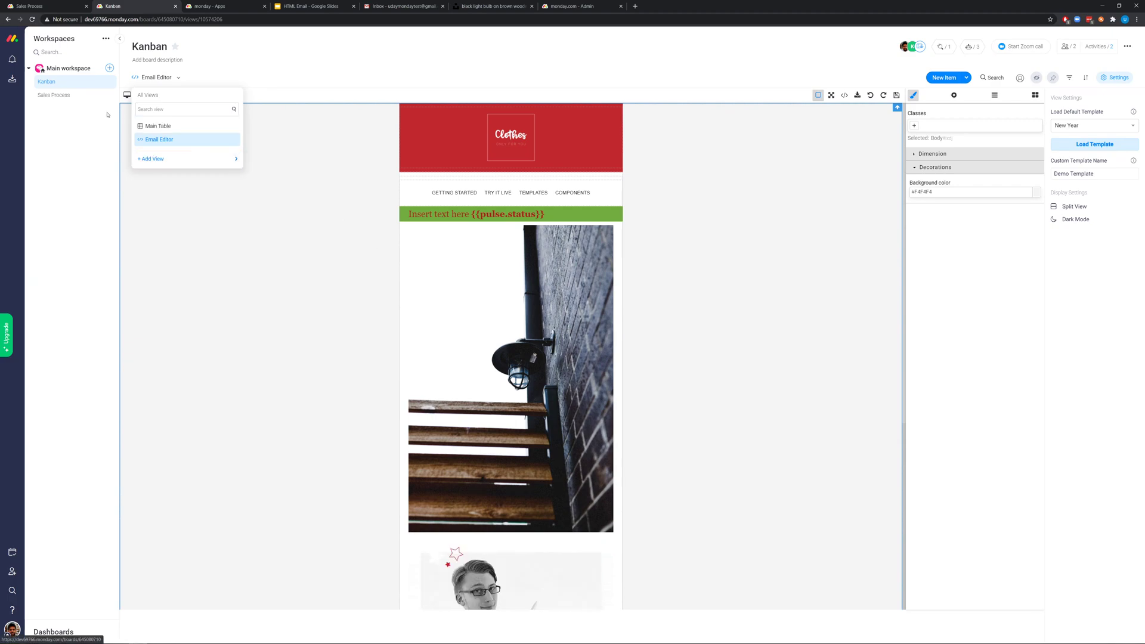
pyautogui.click(80, 98)
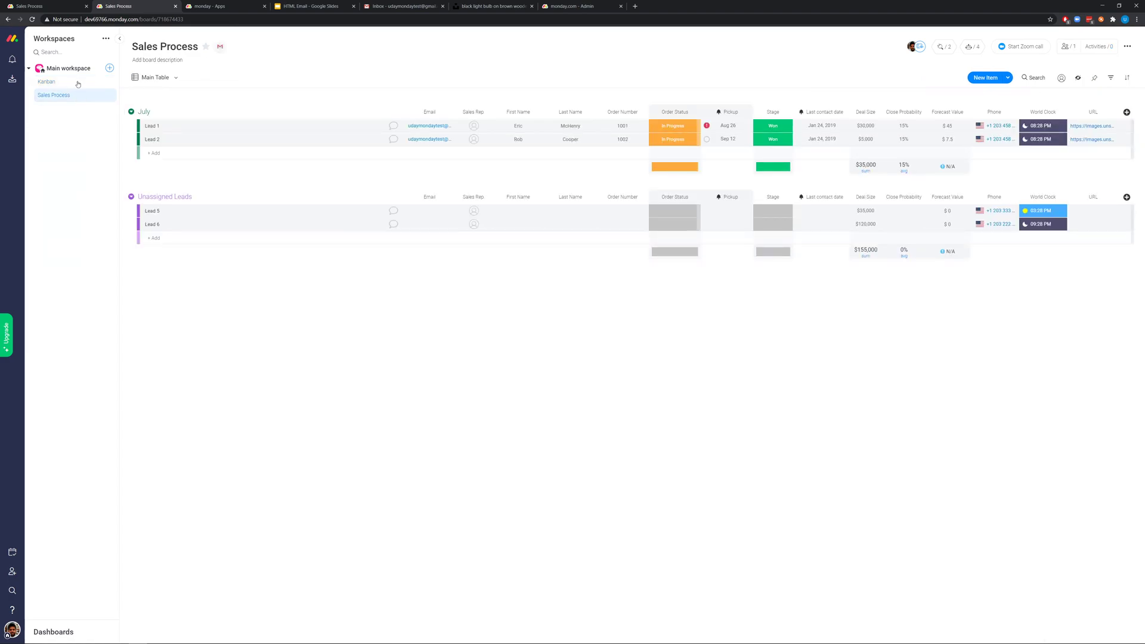
pyautogui.click(109, 68)
pyautogui.moveTo(187, 88)
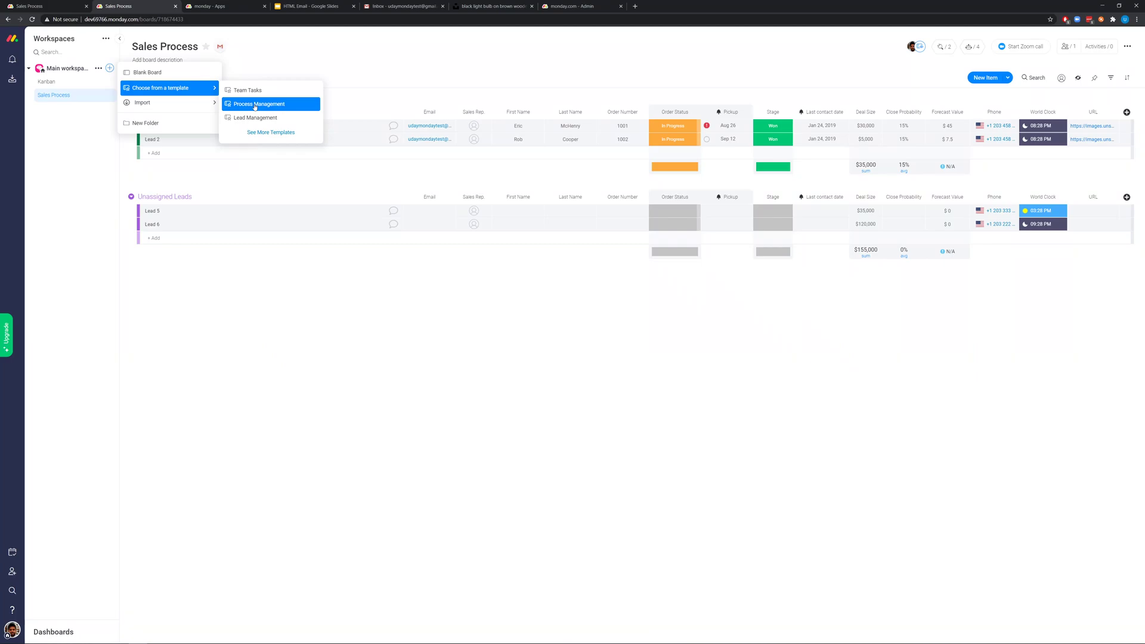
pyautogui.click(260, 132)
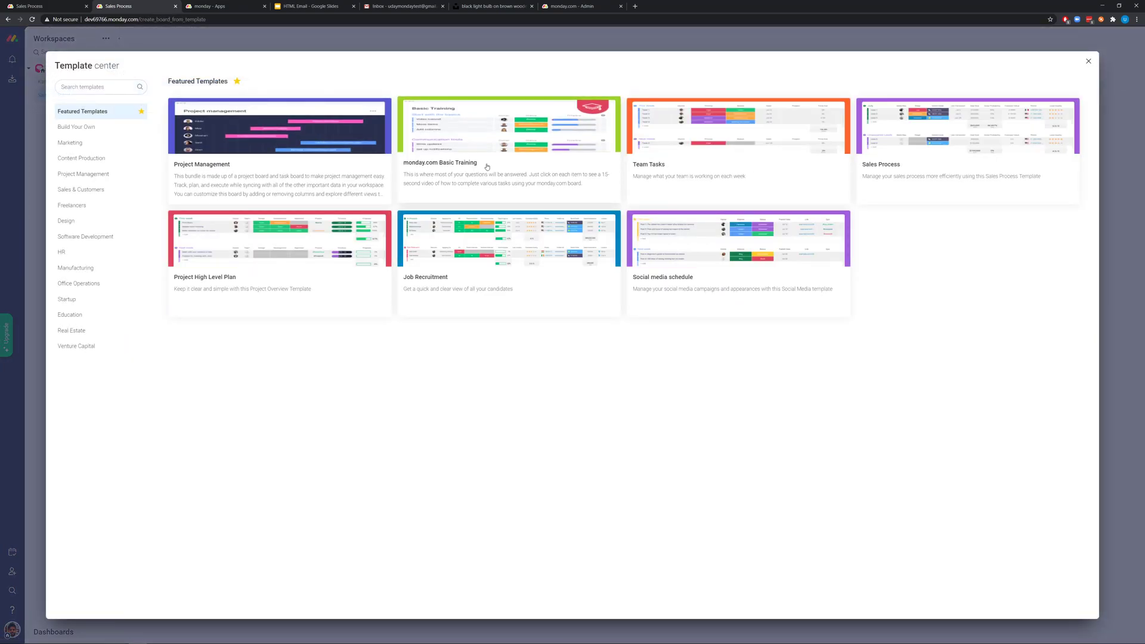
pyautogui.click(709, 144)
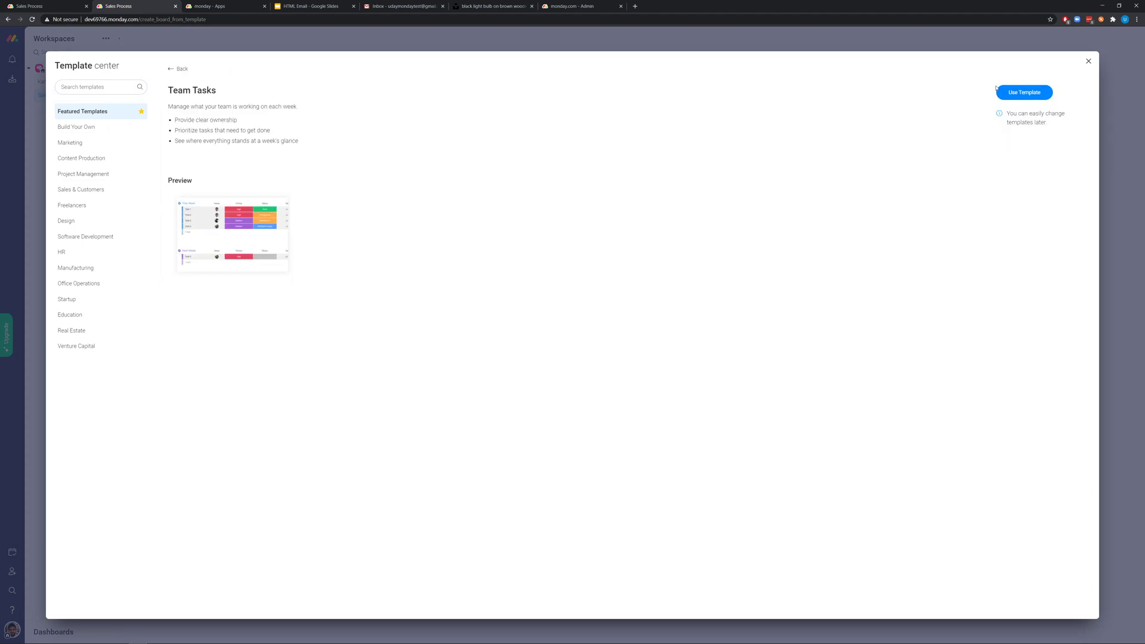
pyautogui.click(1024, 93)
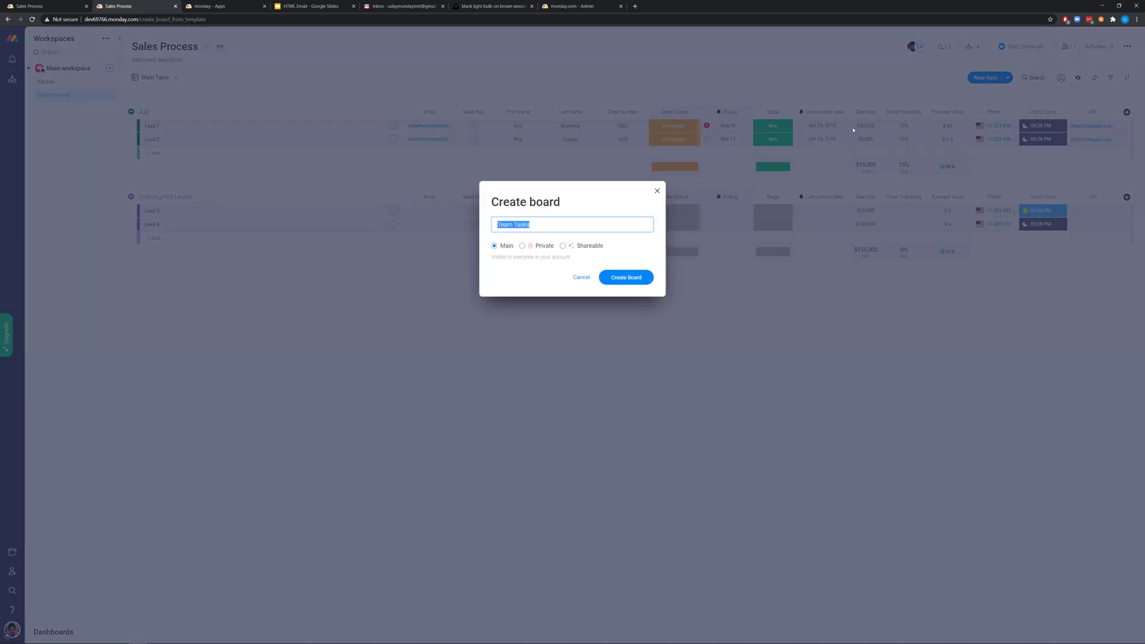
pyautogui.click(634, 284)
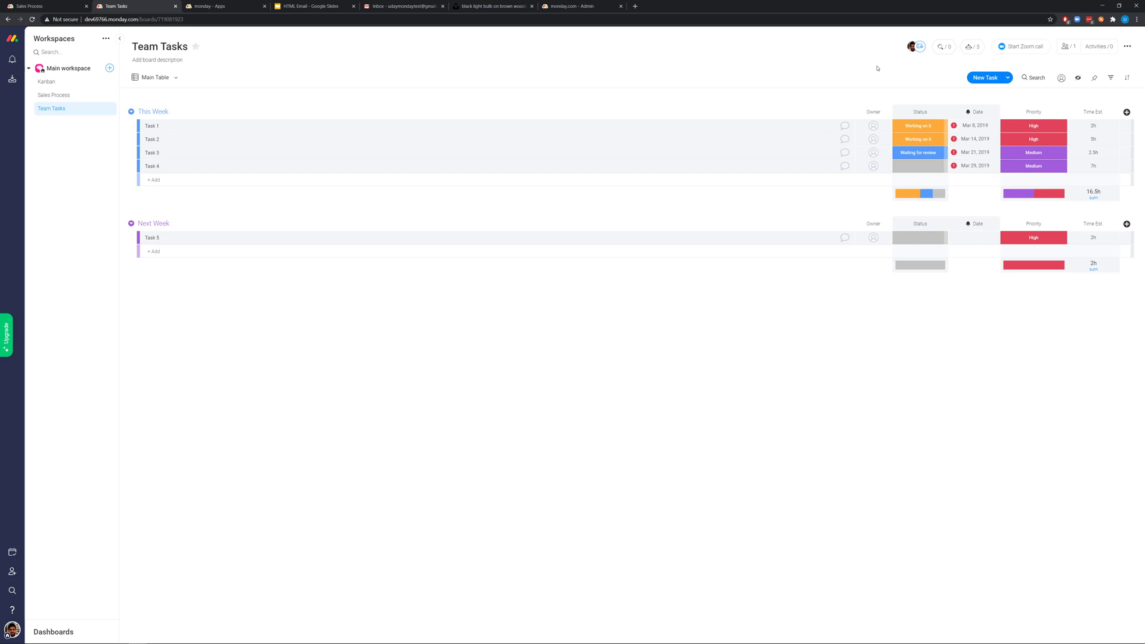
# Step: Look over the HTML Email app's Email Sending recipes in the board's Integrations Center and return to the Team Tasks board
pyautogui.click(941, 48)
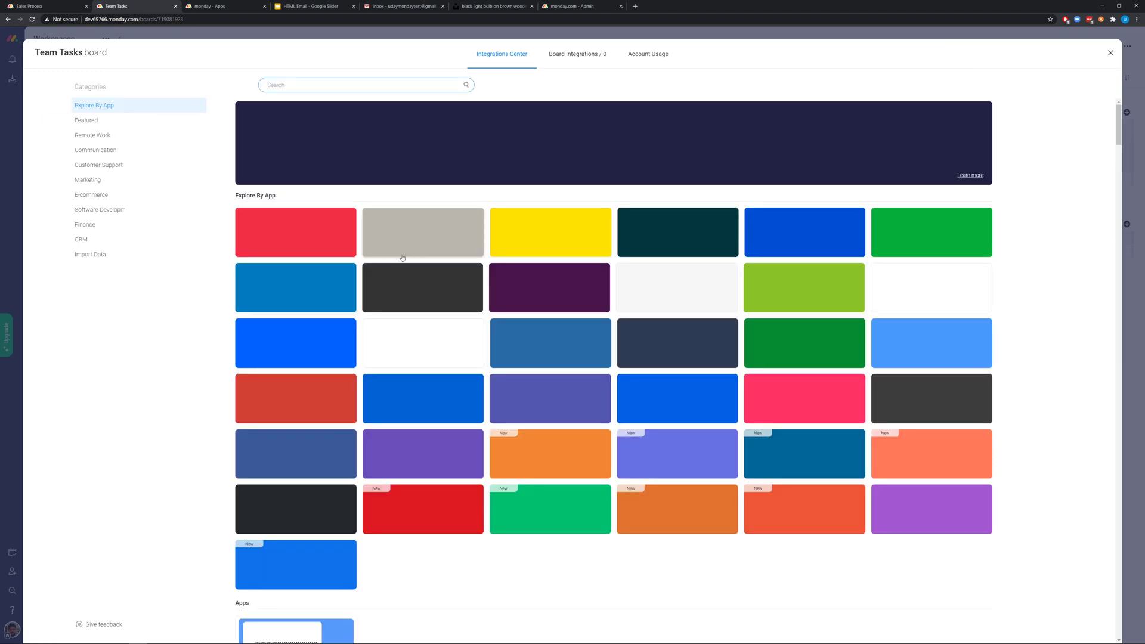
pyautogui.scroll(-1, 311, 451)
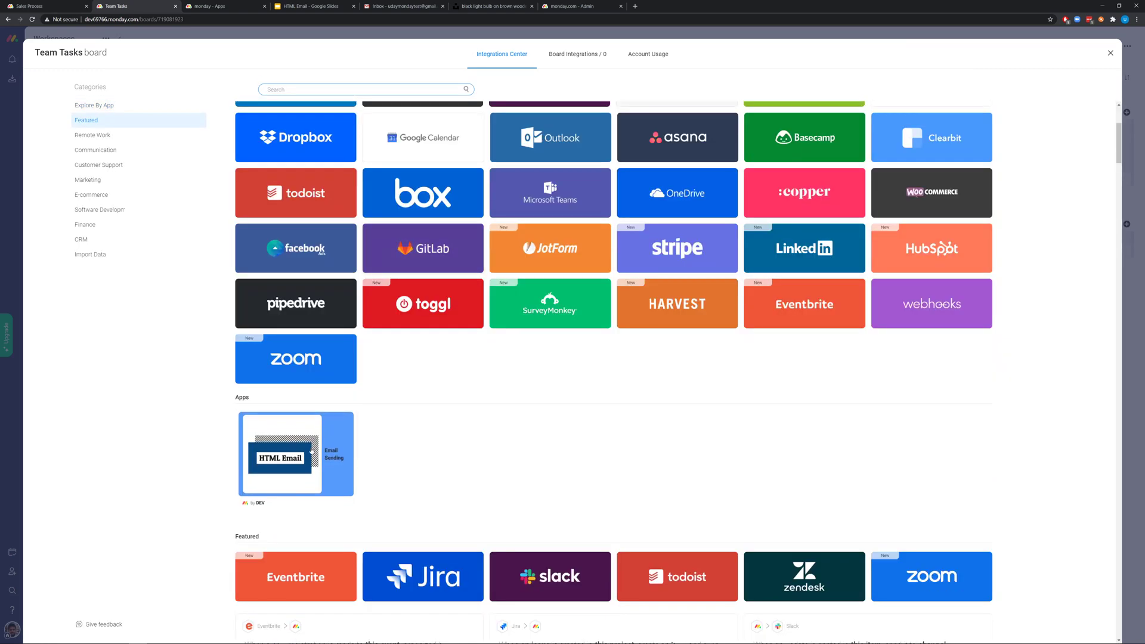
pyautogui.click(296, 450)
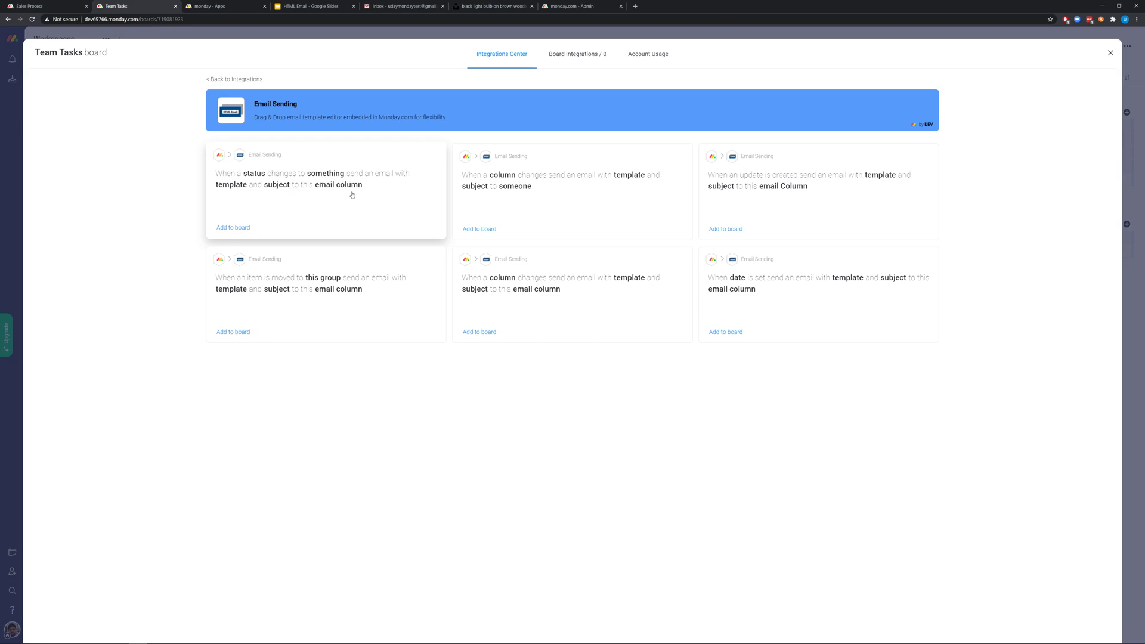
pyautogui.click(14, 162)
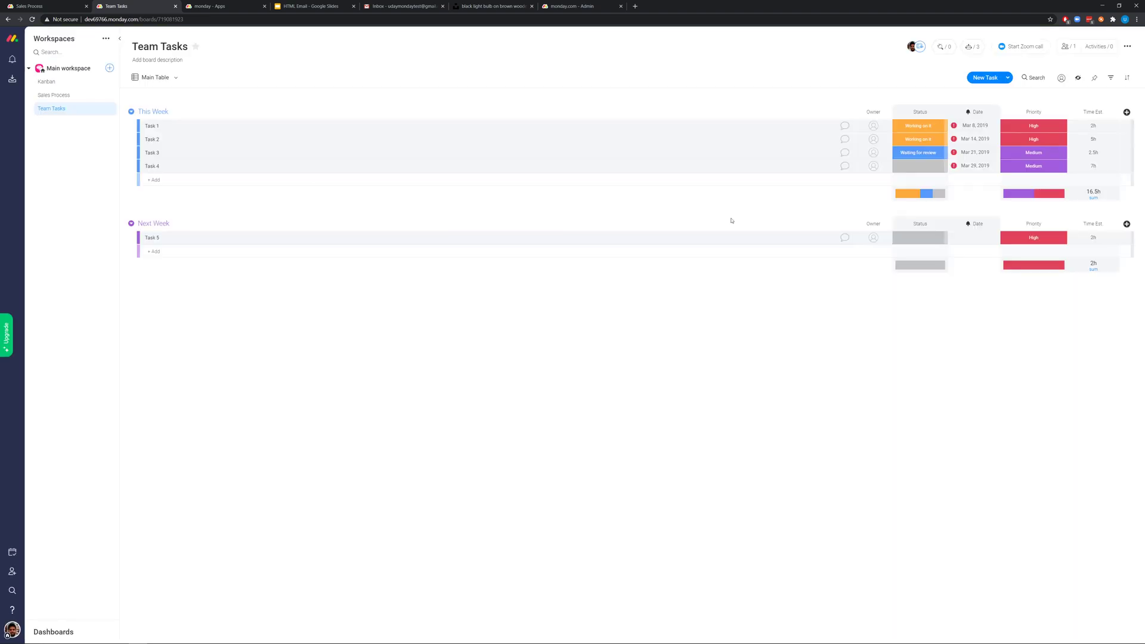
# Step: Find the Email column type in the Column Center and add it to the Team Tasks board
pyautogui.click(1126, 112)
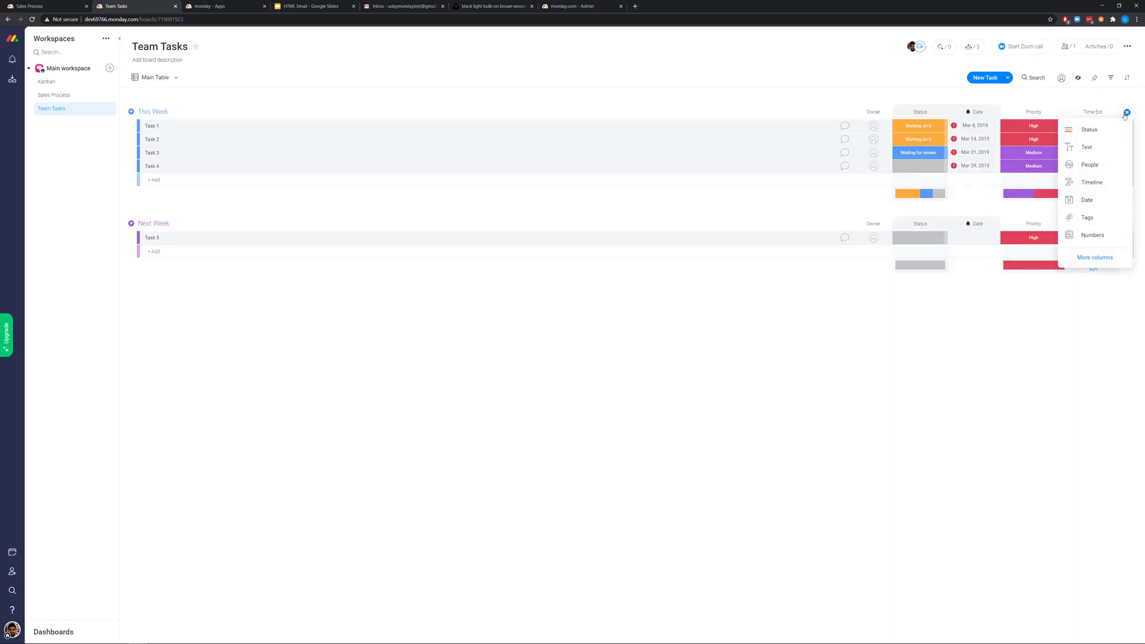
pyautogui.click(1103, 259)
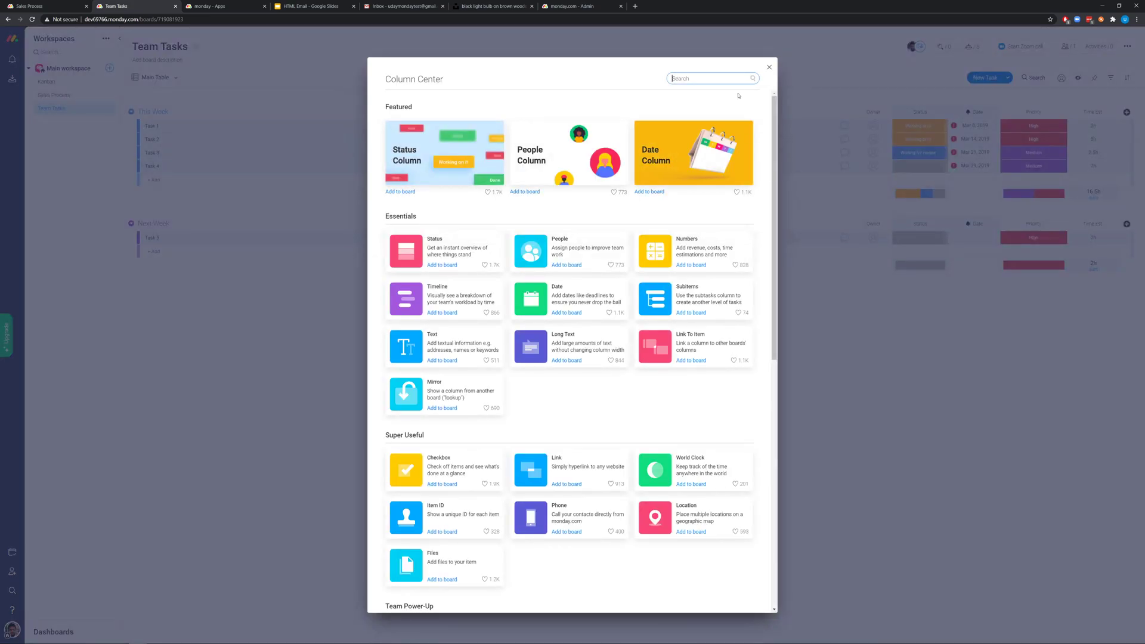
pyautogui.write('E')
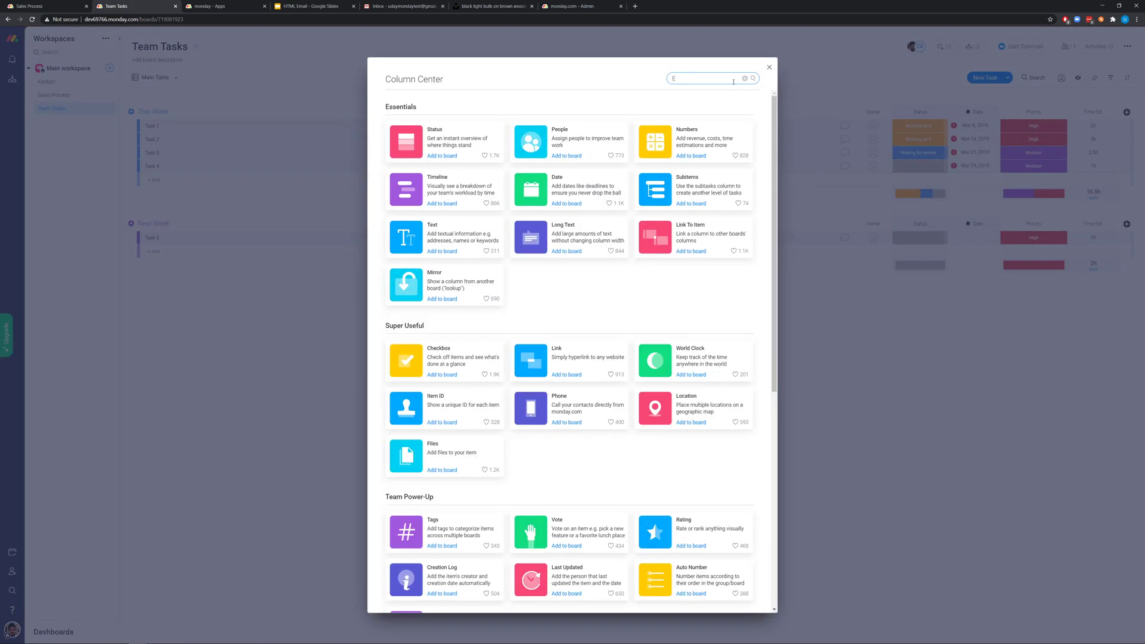
pyautogui.write('mail')
pyautogui.click(442, 155)
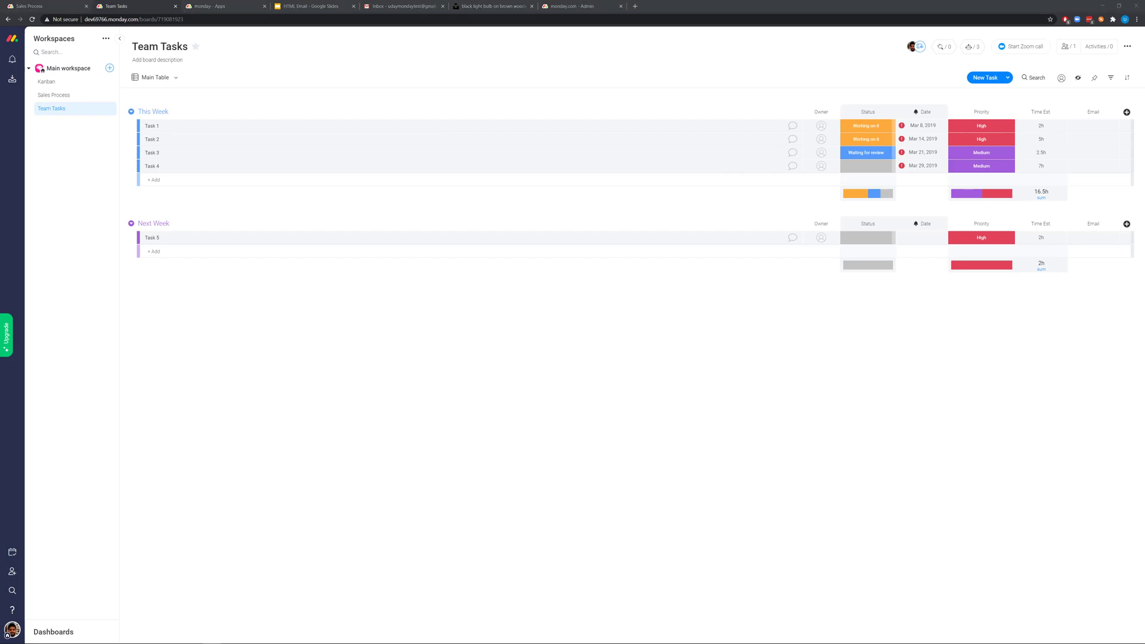
# Step: Enter the recipient's email address in the Email column for Task 1, Task 2 and Task 3
pyautogui.click(1086, 128)
pyautogui.hotkey('ctrl', 'v')
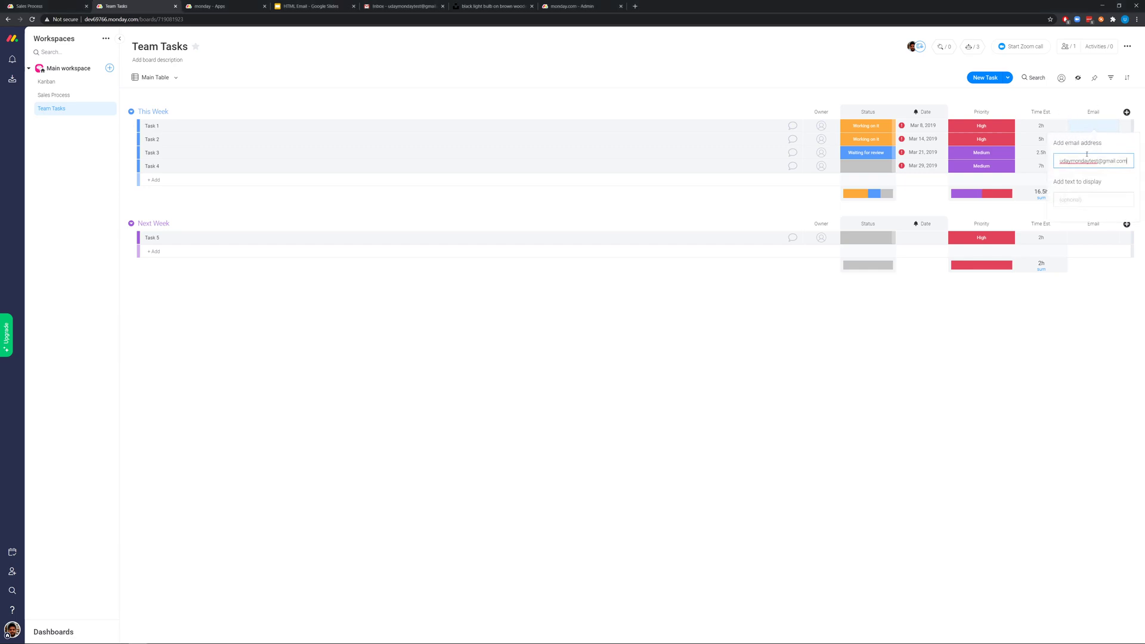
pyautogui.press('Return')
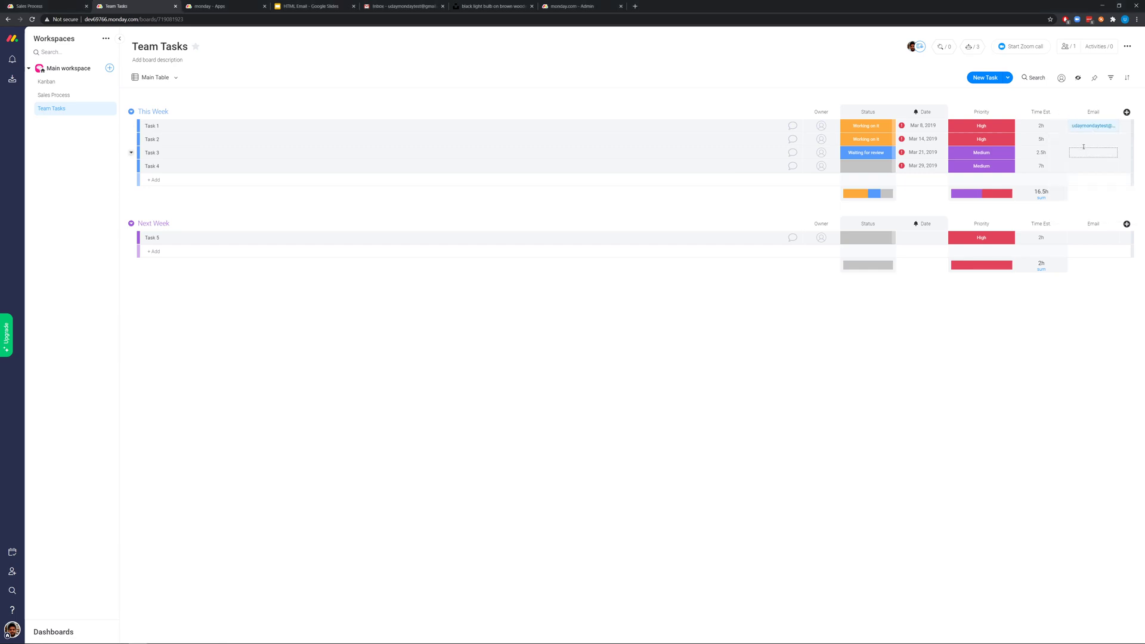
pyautogui.click(1083, 142)
pyautogui.hotkey('ctrl', 'v')
pyautogui.press('Return')
pyautogui.moveTo(1088, 151); pyautogui.dragTo(1091, 152)
pyautogui.hotkey('ctrl', 'v')
pyautogui.press('Return')
pyautogui.click(601, 130)
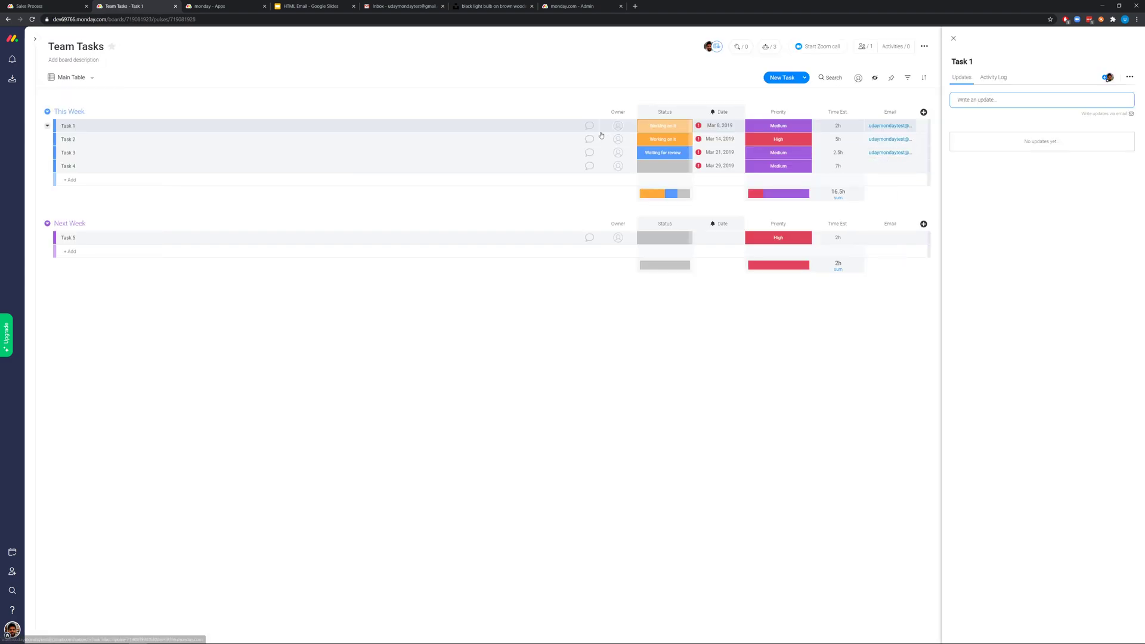
# Step: Start adding the HTML Email app's Email Sending recipe that sends an email to an email column when a status changes to something
pyautogui.click(741, 46)
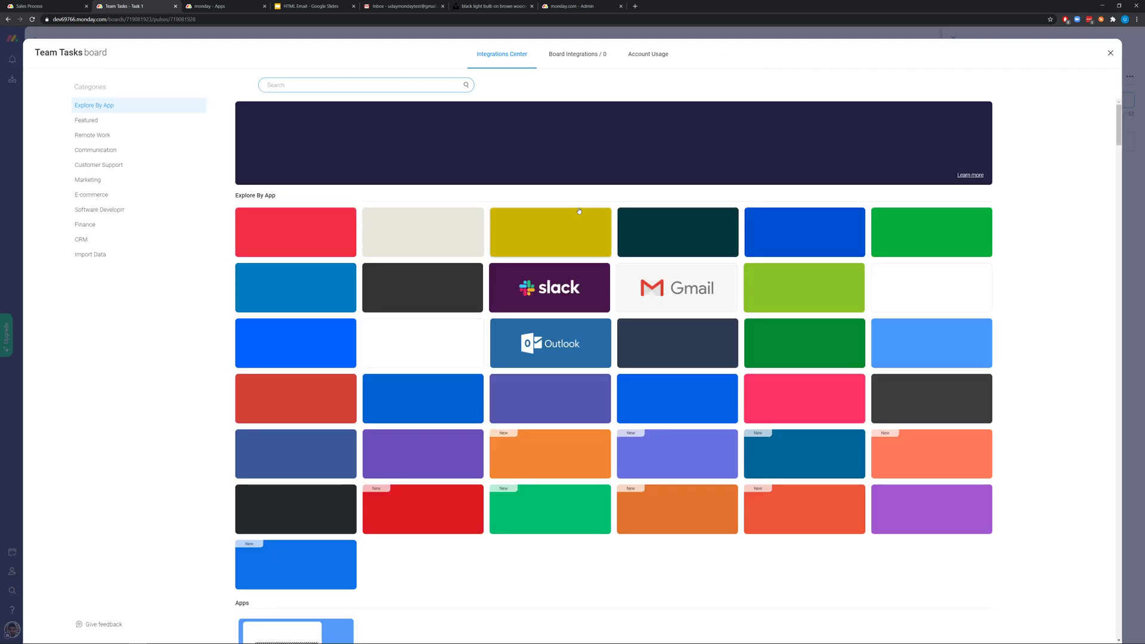
pyautogui.scroll(-3, 340, 630)
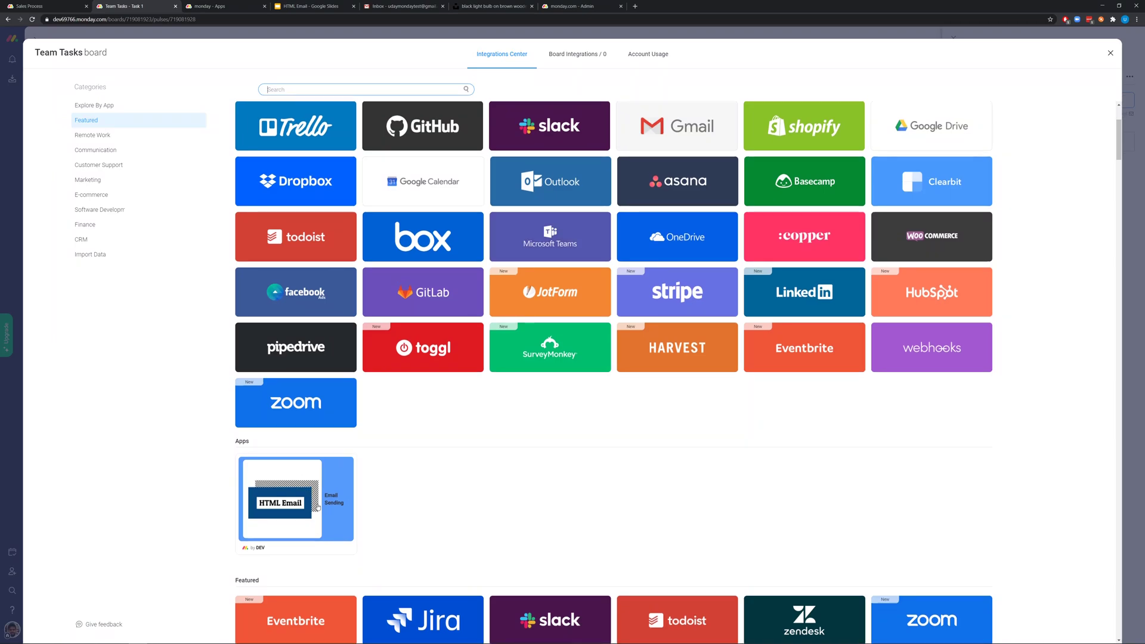
pyautogui.click(318, 507)
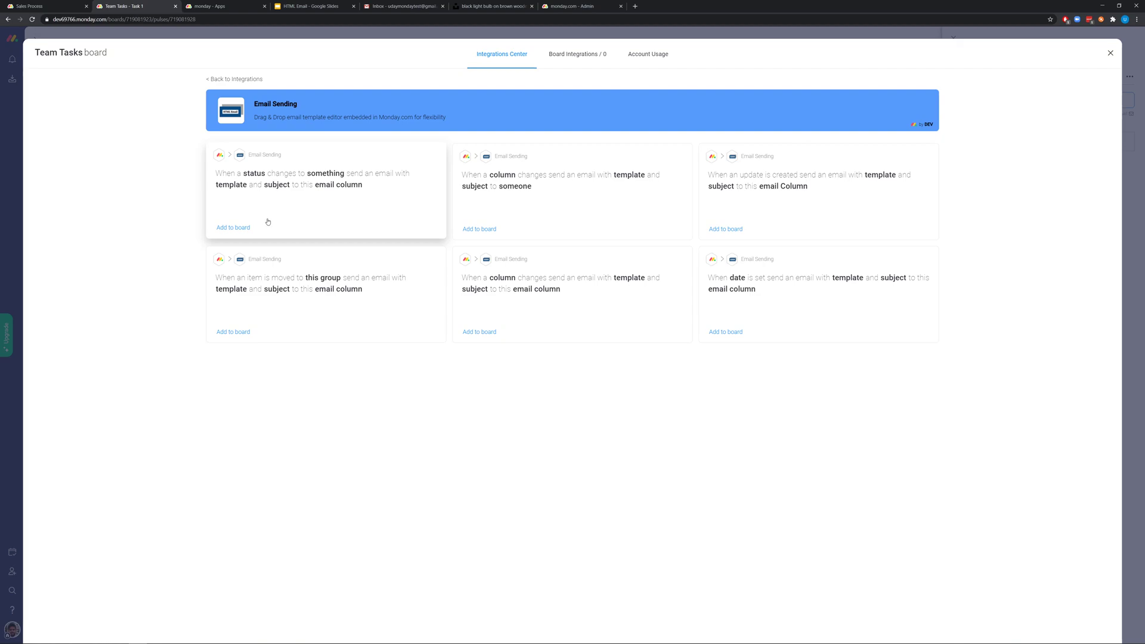
pyautogui.click(233, 227)
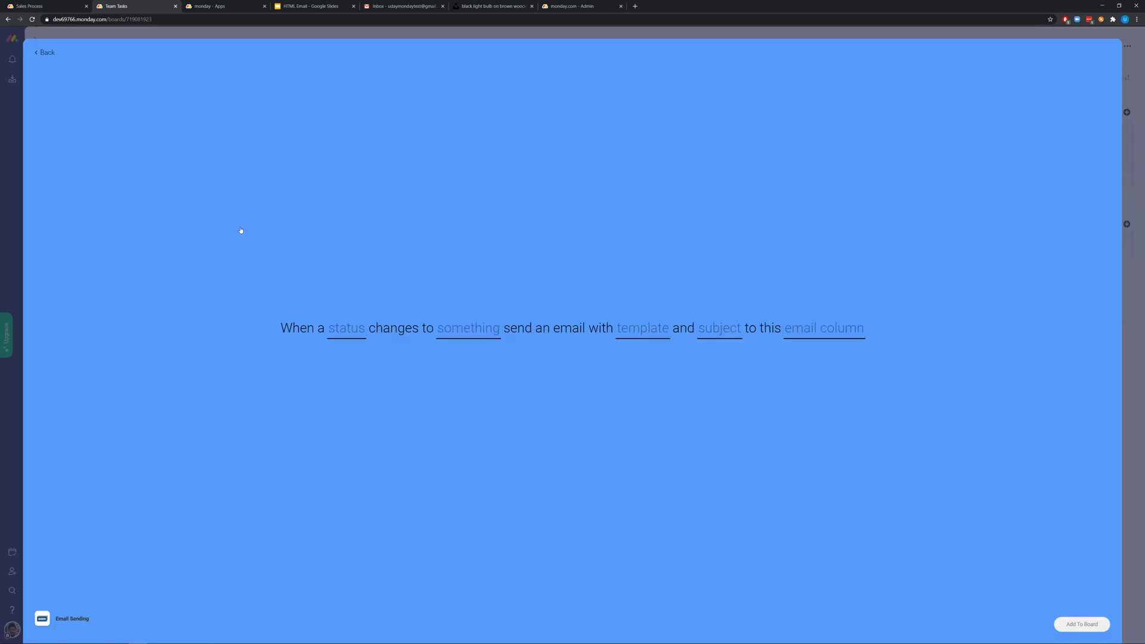
# Step: Set the recipe to trigger when Status changes to anything and send the Demo Template
pyautogui.click(346, 328)
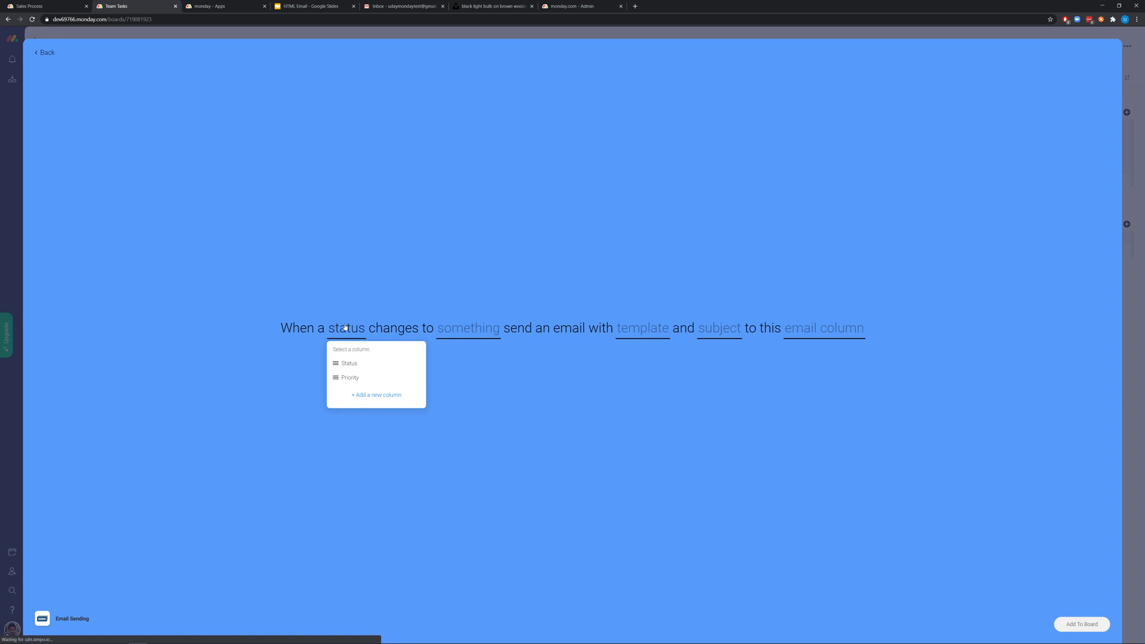
pyautogui.click(356, 365)
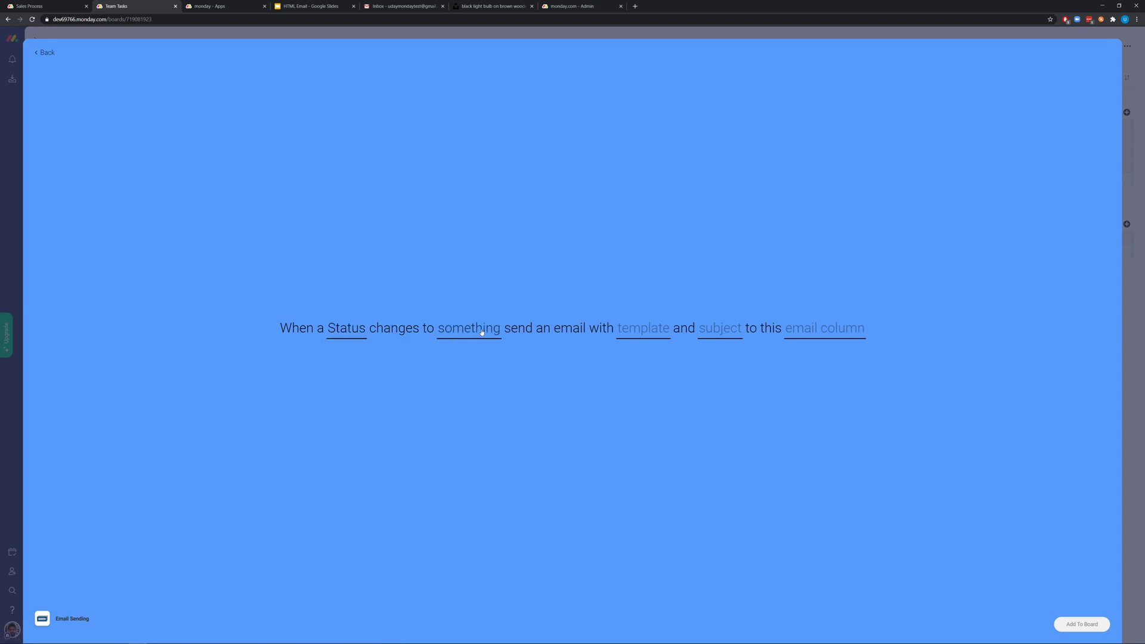
pyautogui.click(483, 329)
pyautogui.click(475, 359)
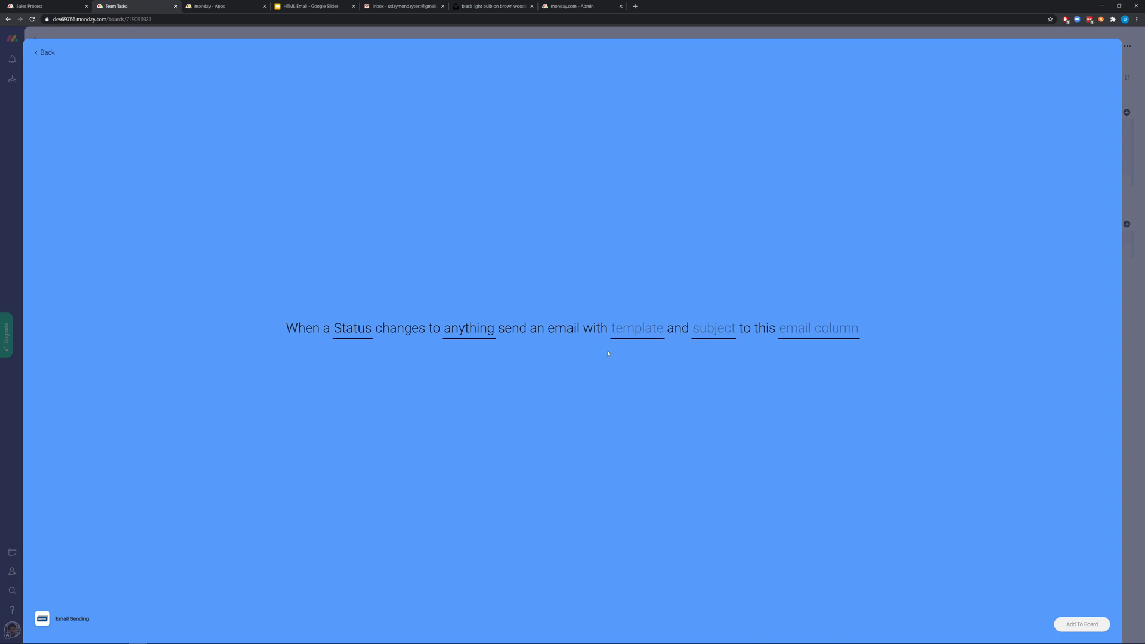
pyautogui.click(643, 339)
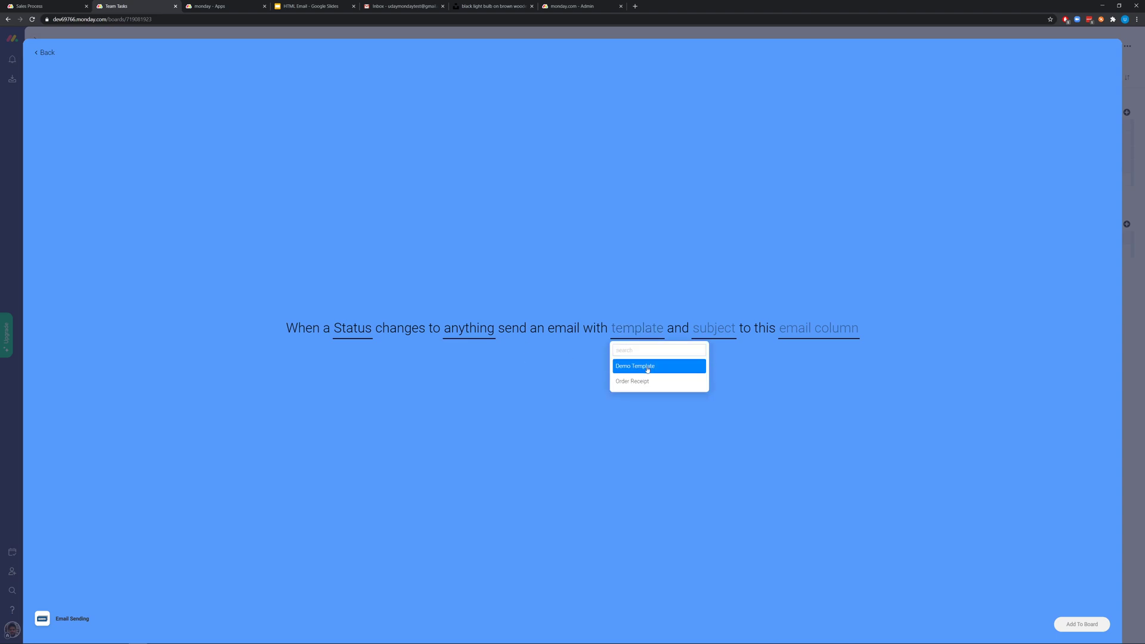
pyautogui.click(648, 366)
# Step: Set the email subject to Demo Subject, choose the Email column as recipient, and add the recipe to the board
pyautogui.click(746, 324)
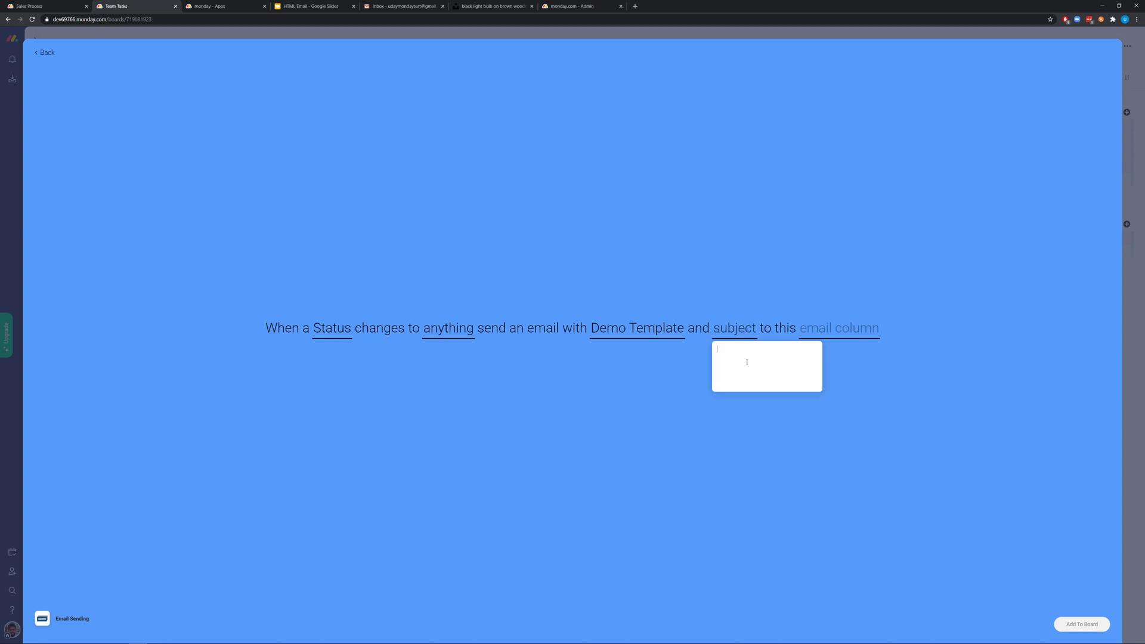
pyautogui.write('Demo Suje')
pyautogui.press('BackSpace')
pyautogui.press('BackSpace')
pyautogui.press('BackSpace')
pyautogui.write('bject')
pyautogui.press('Return')
pyautogui.click(871, 360)
pyautogui.click(846, 325)
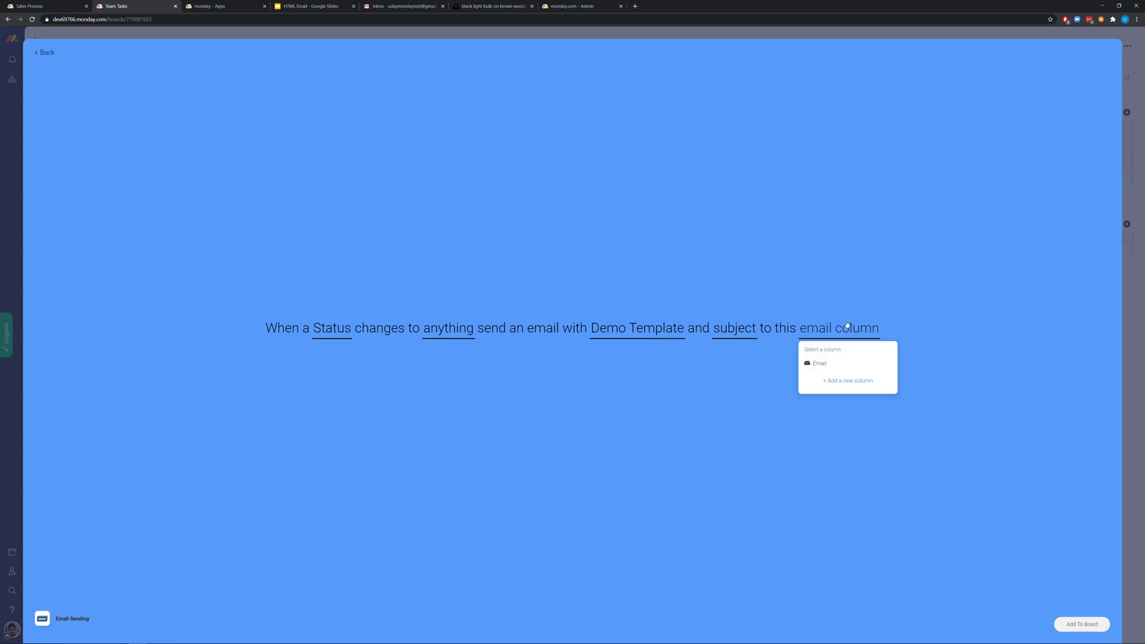
pyautogui.click(848, 362)
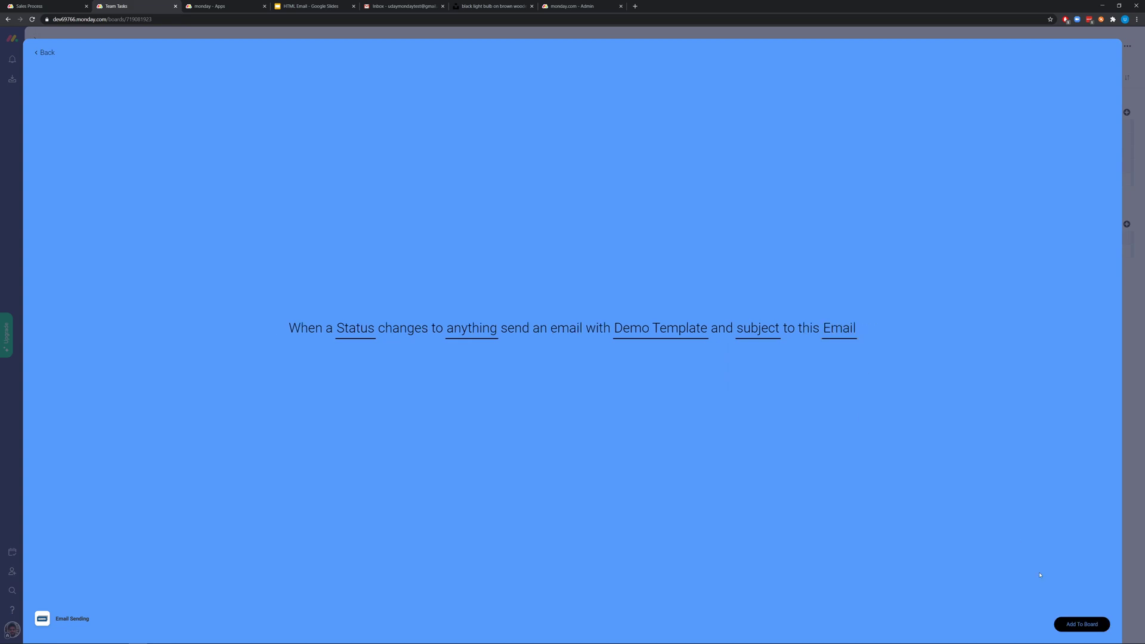
pyautogui.click(1064, 624)
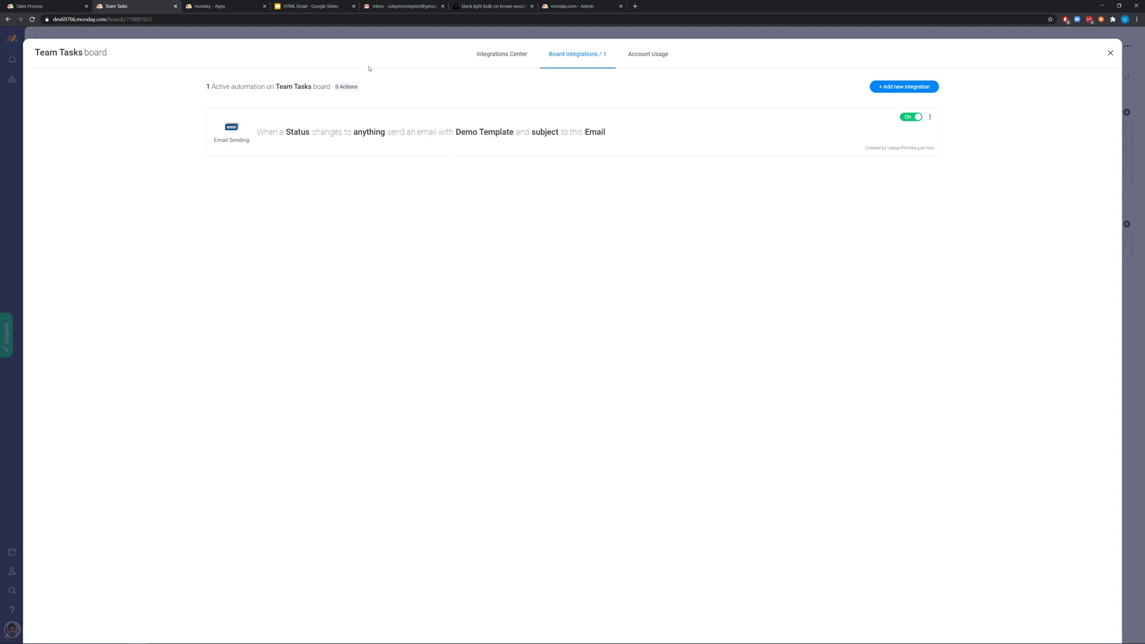
# Step: Return to the Team Tasks board, set Task 1's status to Done, and check the task's updates
pyautogui.click(343, 34)
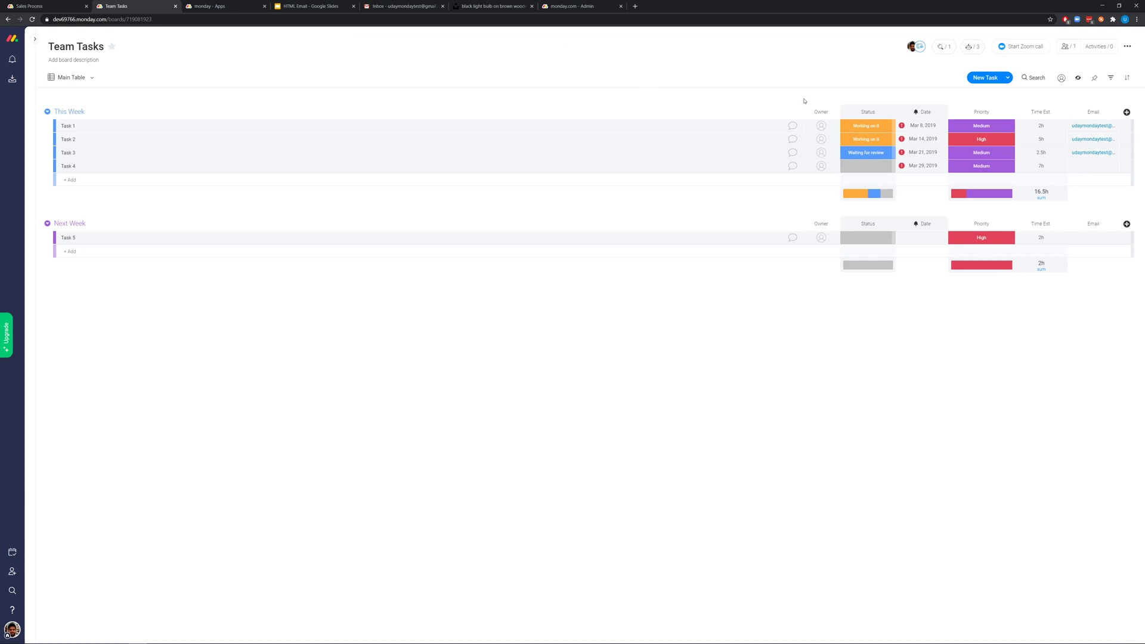
pyautogui.click(853, 128)
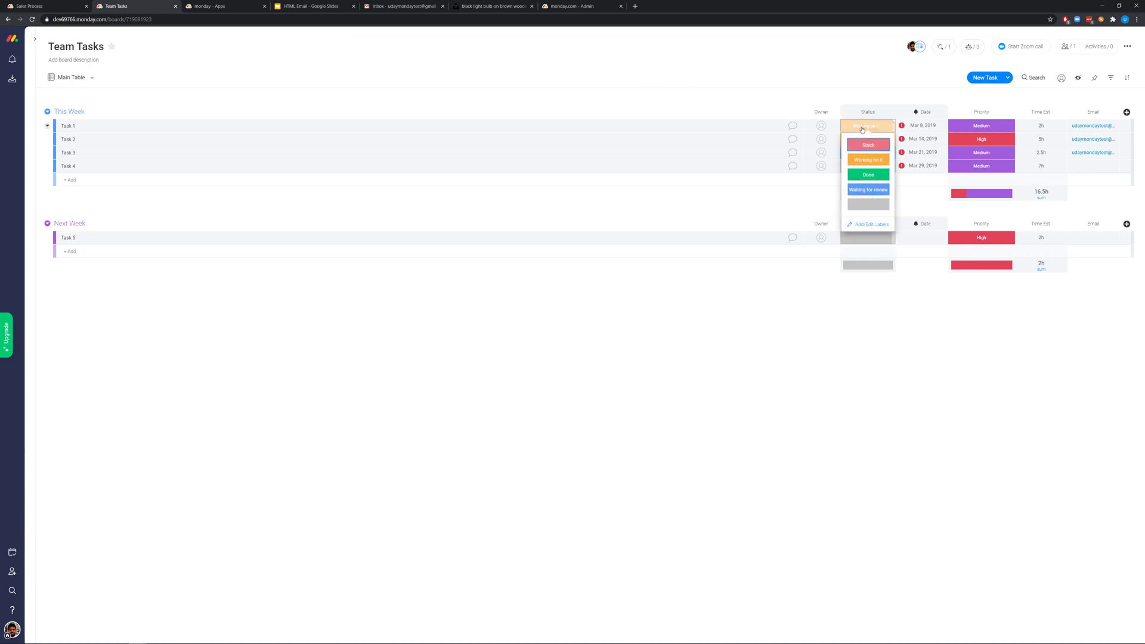
pyautogui.click(869, 175)
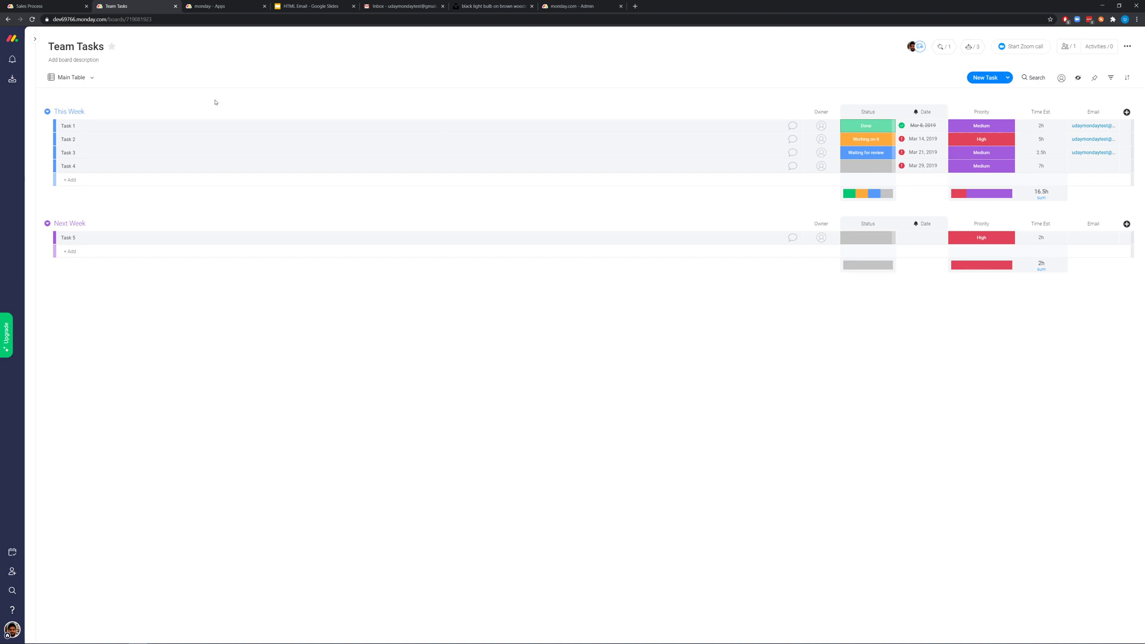
pyautogui.click(792, 125)
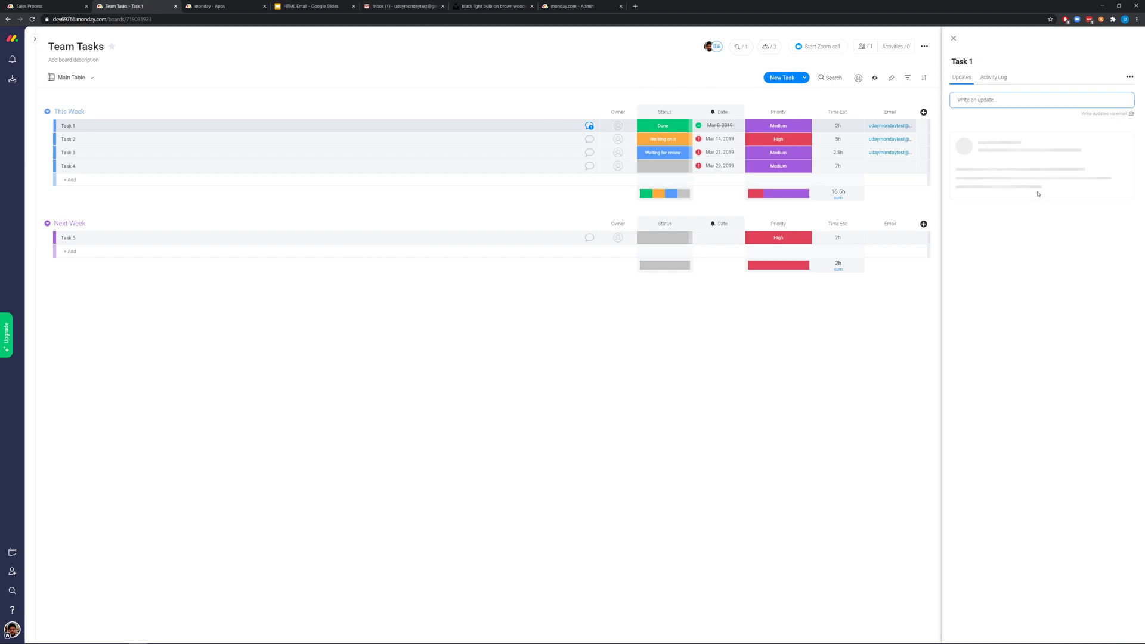
pyautogui.press('F5')
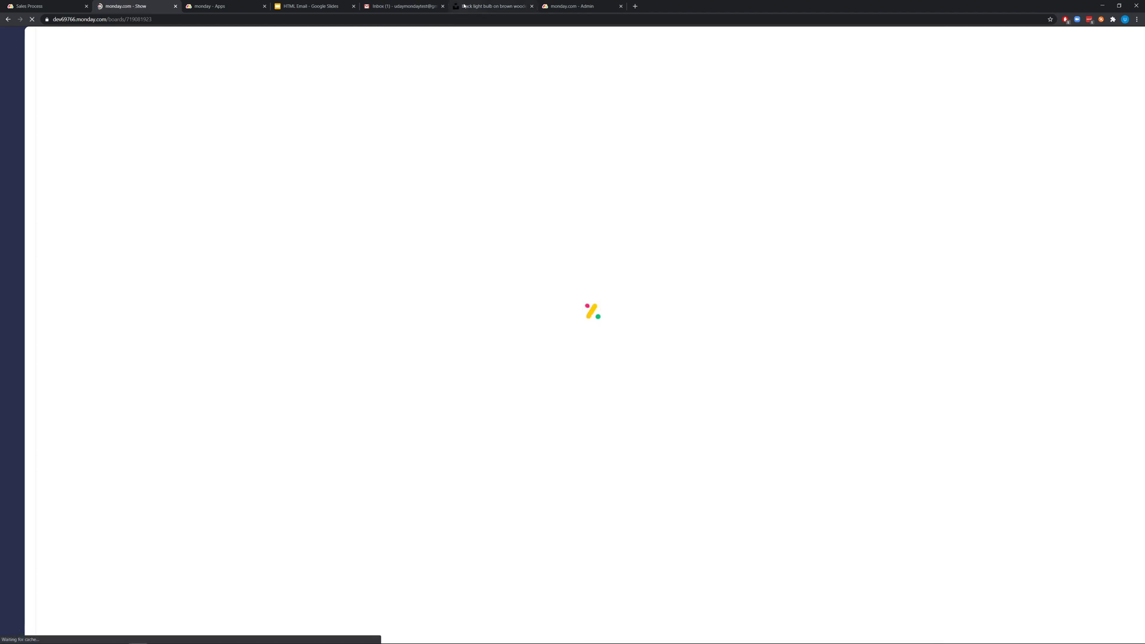
# Step: Switch to Gmail, open the Demo Subject email, and examine its content and recipient details
pyautogui.click(394, 11)
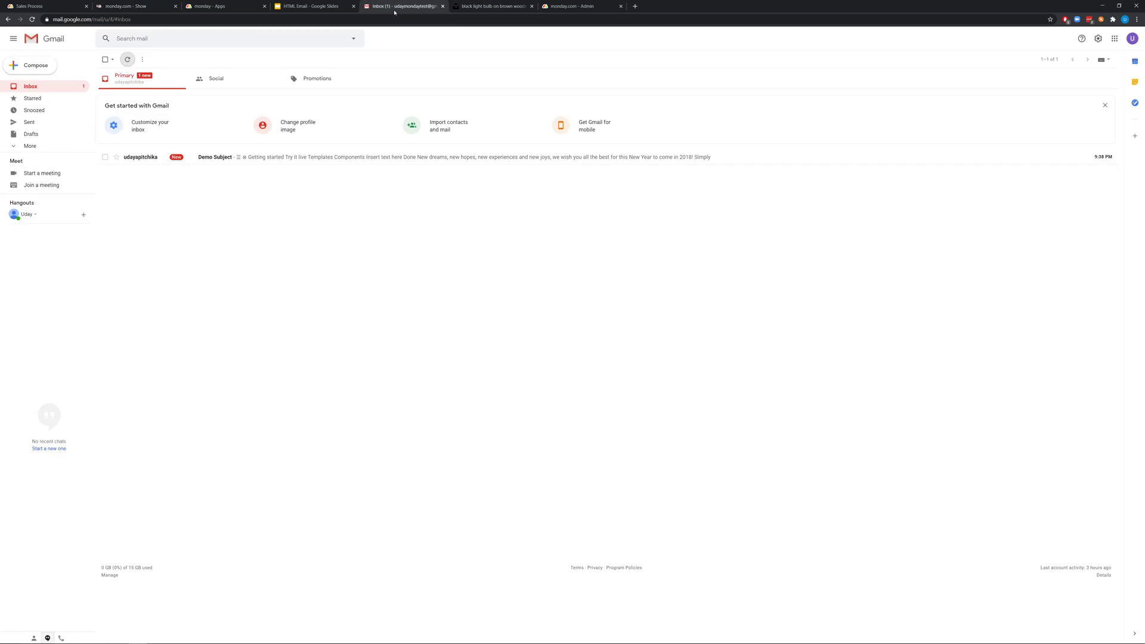
pyautogui.click(212, 158)
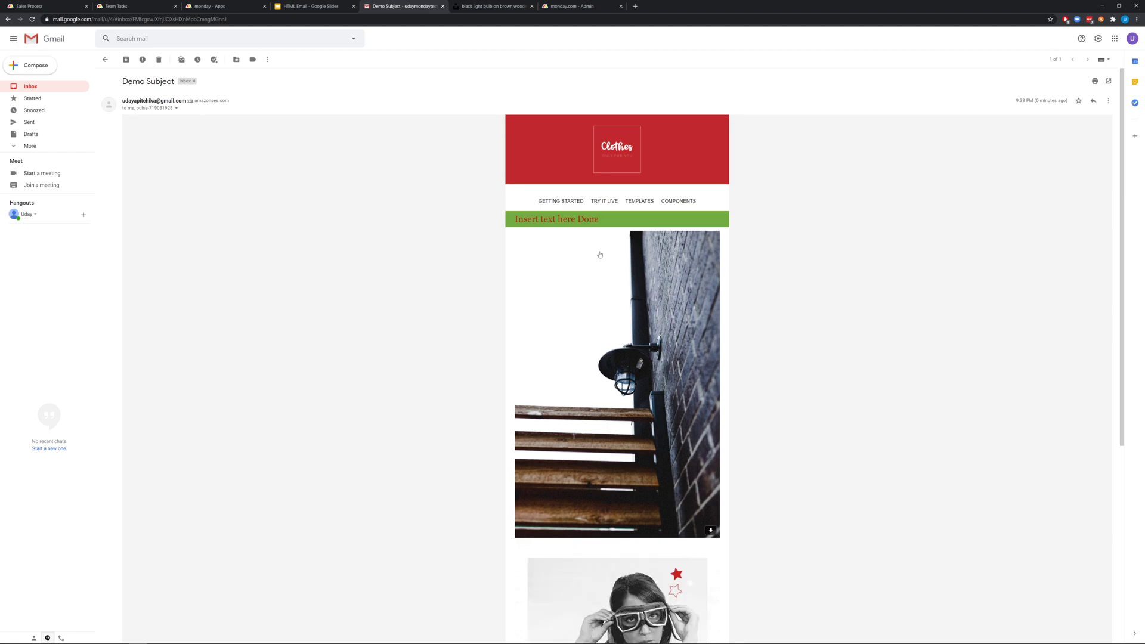
pyautogui.scroll(-5, 599, 255)
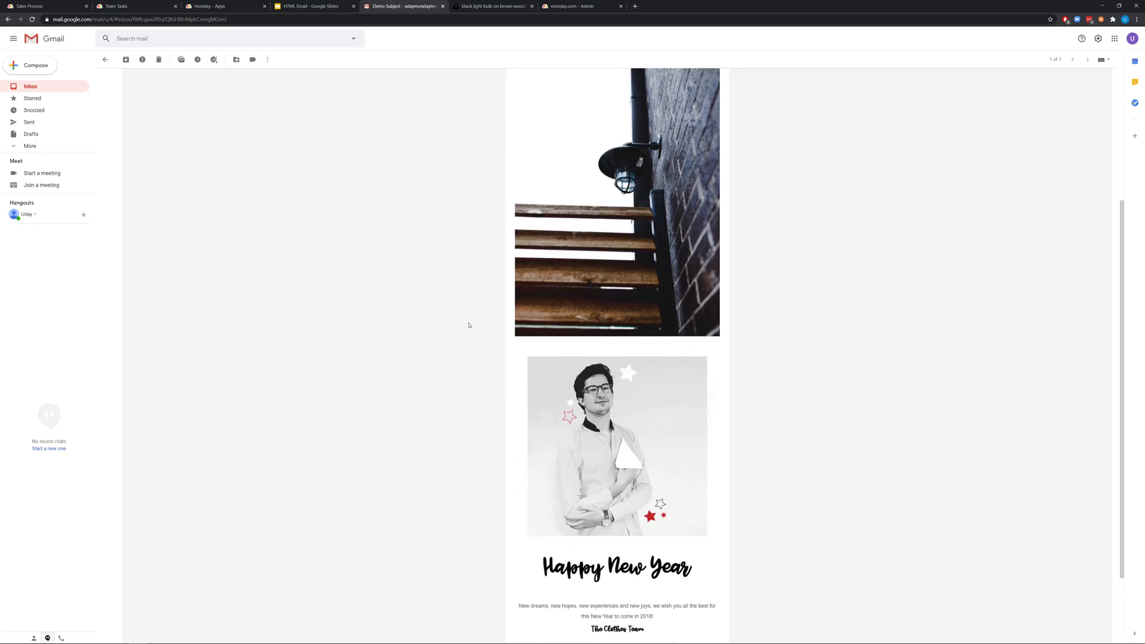
pyautogui.scroll(5, 468, 325)
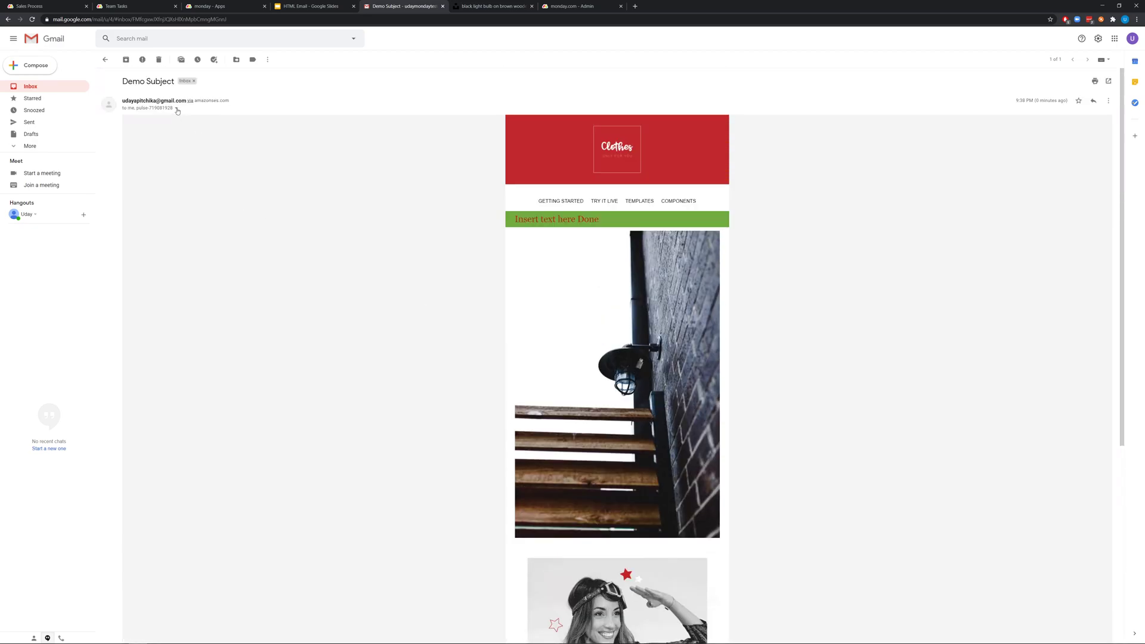
pyautogui.click(177, 109)
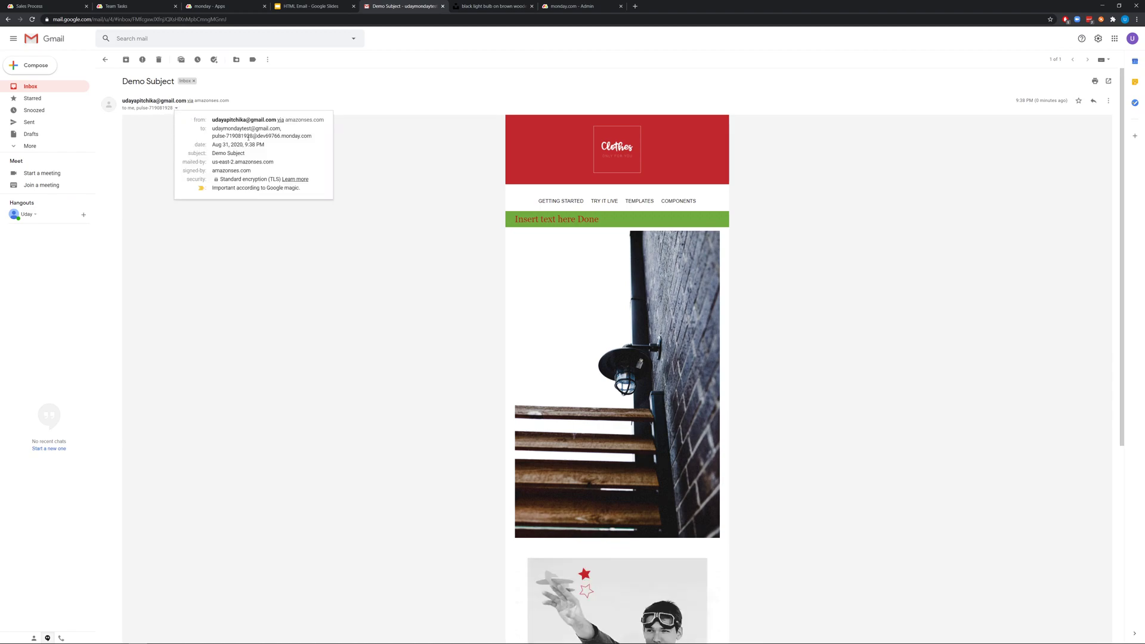
pyautogui.moveTo(248, 138)
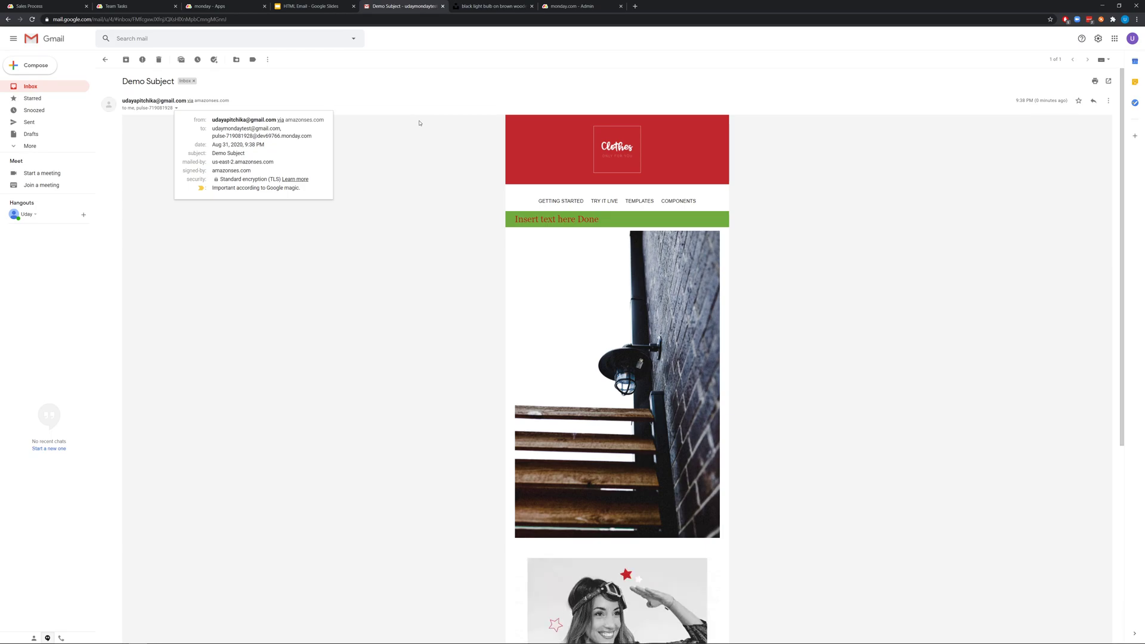
# Step: Return to the Team Tasks board and review Task 1's updates for the email-sending record
pyautogui.click(219, 7)
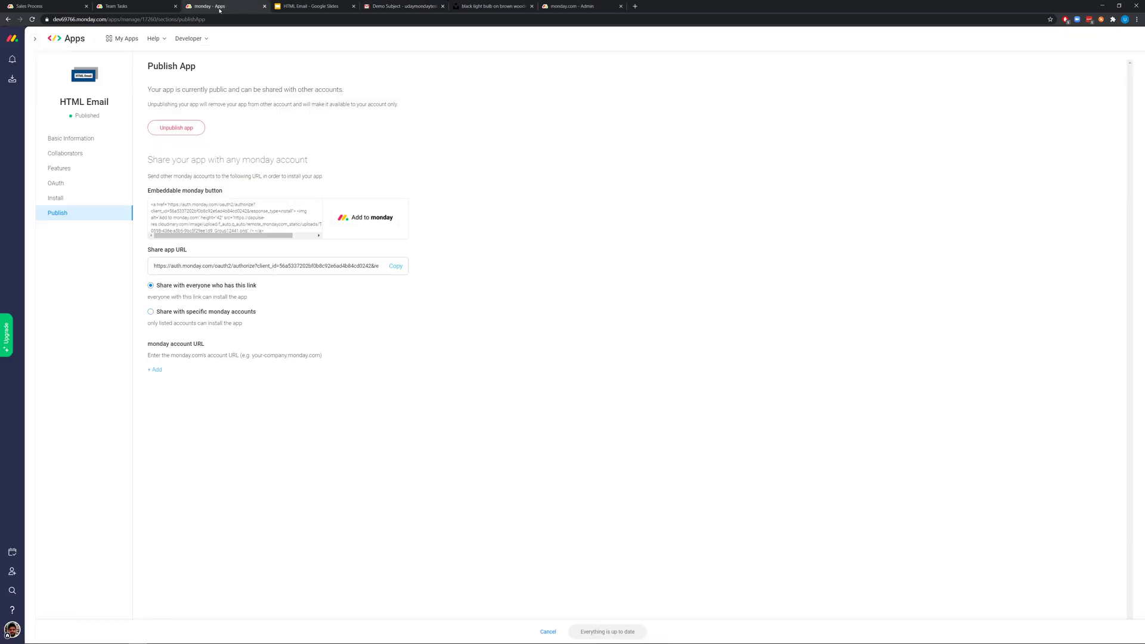
pyautogui.click(62, 7)
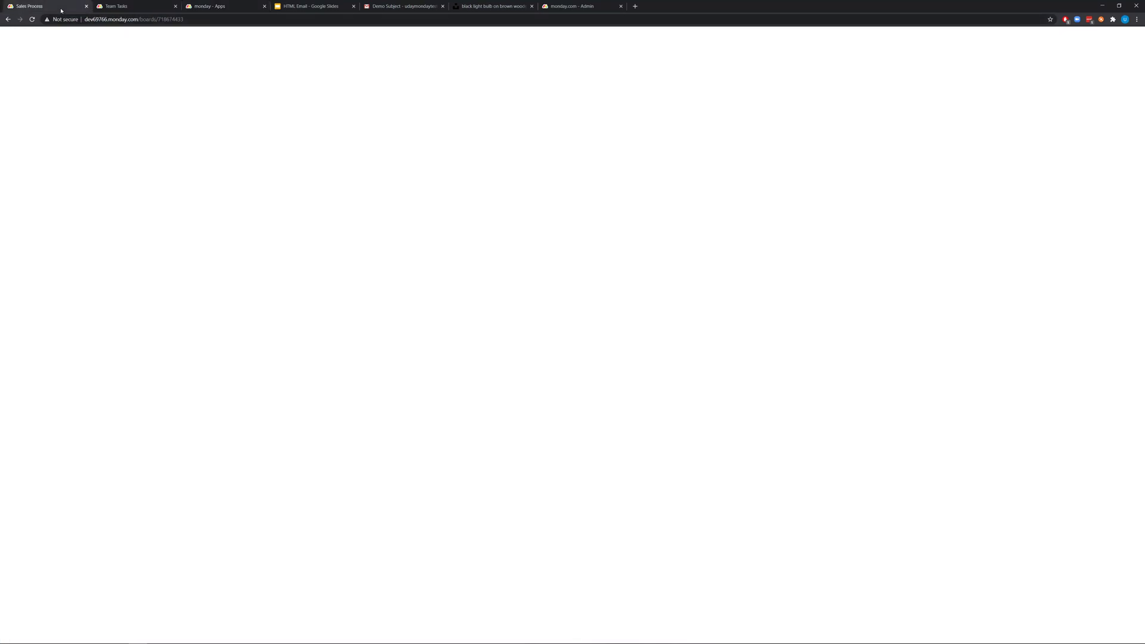
pyautogui.click(135, 6)
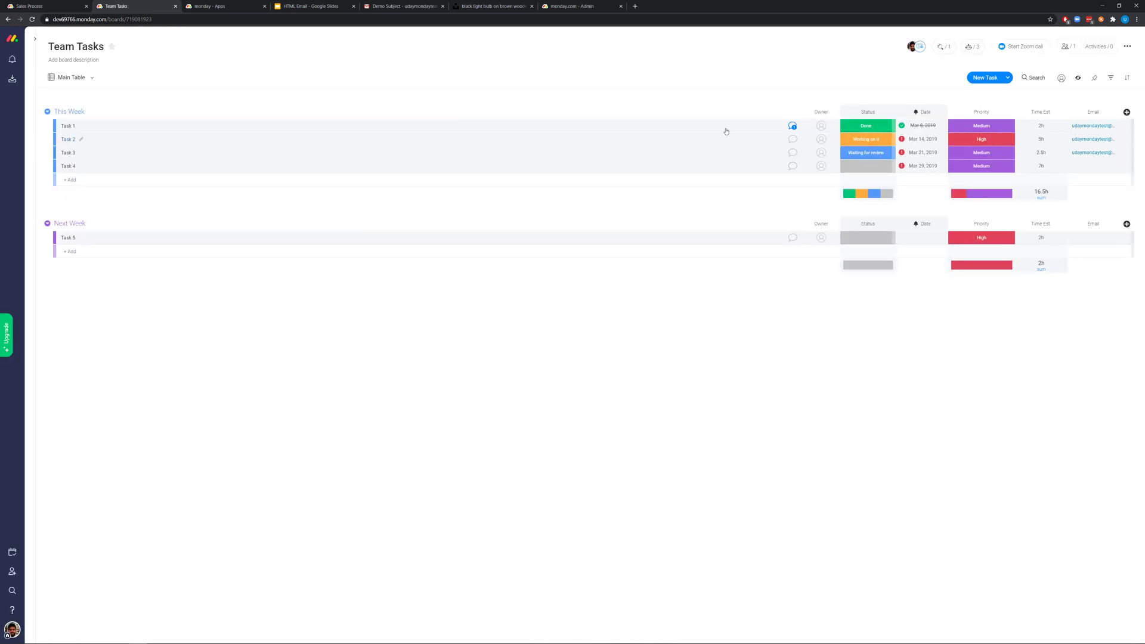
pyautogui.click(791, 128)
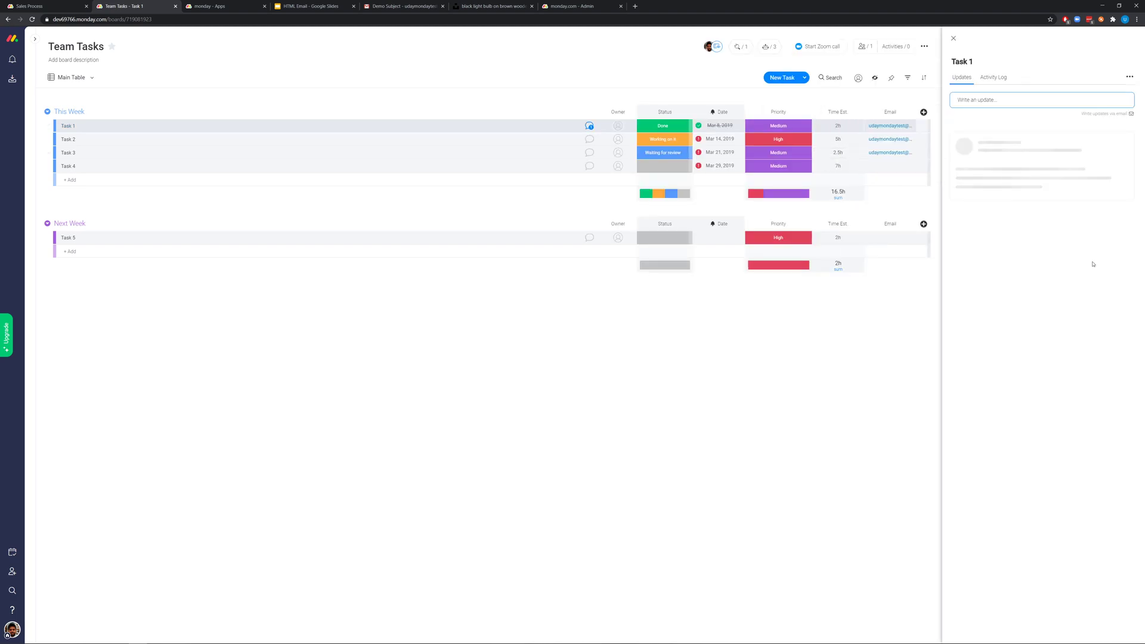
pyautogui.click(993, 77)
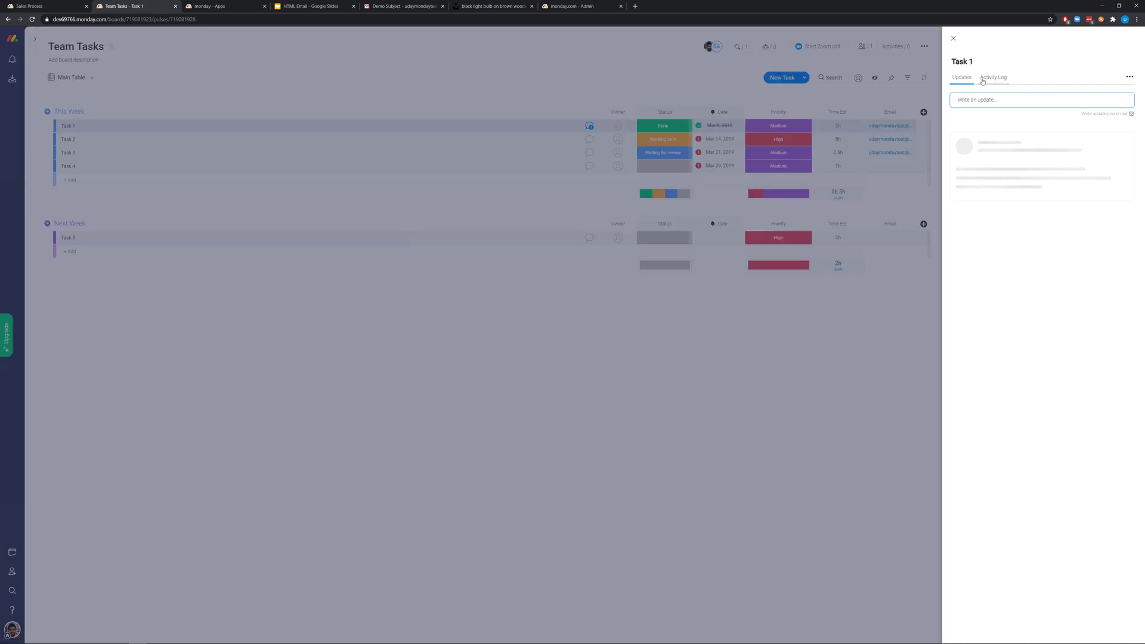
pyautogui.click(965, 81)
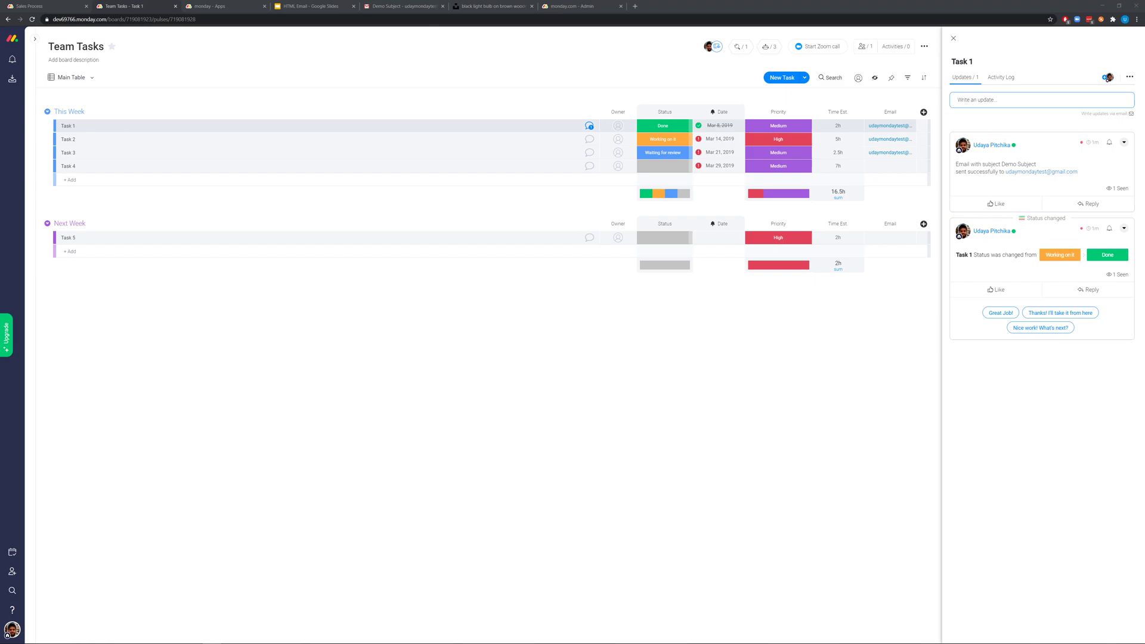
# Step: Open the Sales Process board from the Main workspace and view its active board integrations
pyautogui.click(35, 40)
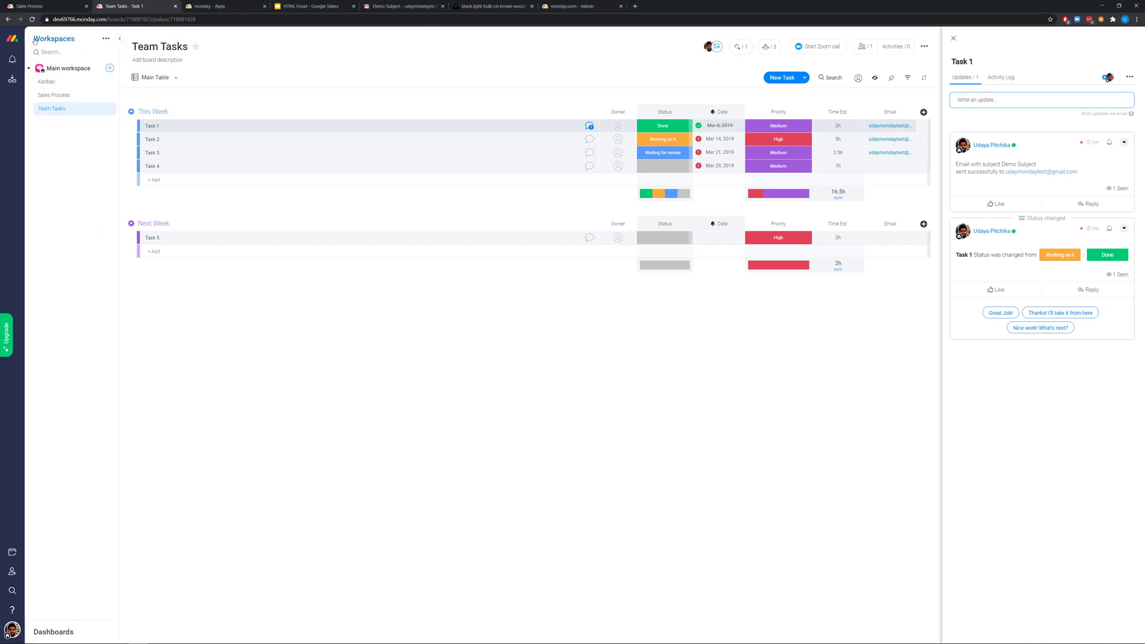
pyautogui.click(57, 97)
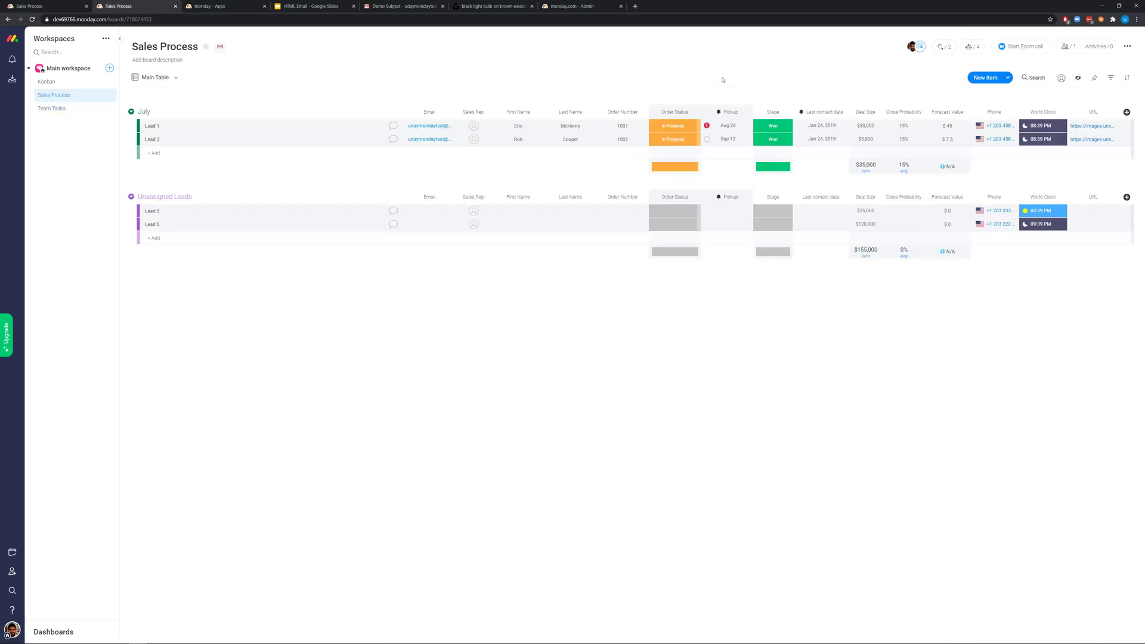
pyautogui.click(945, 48)
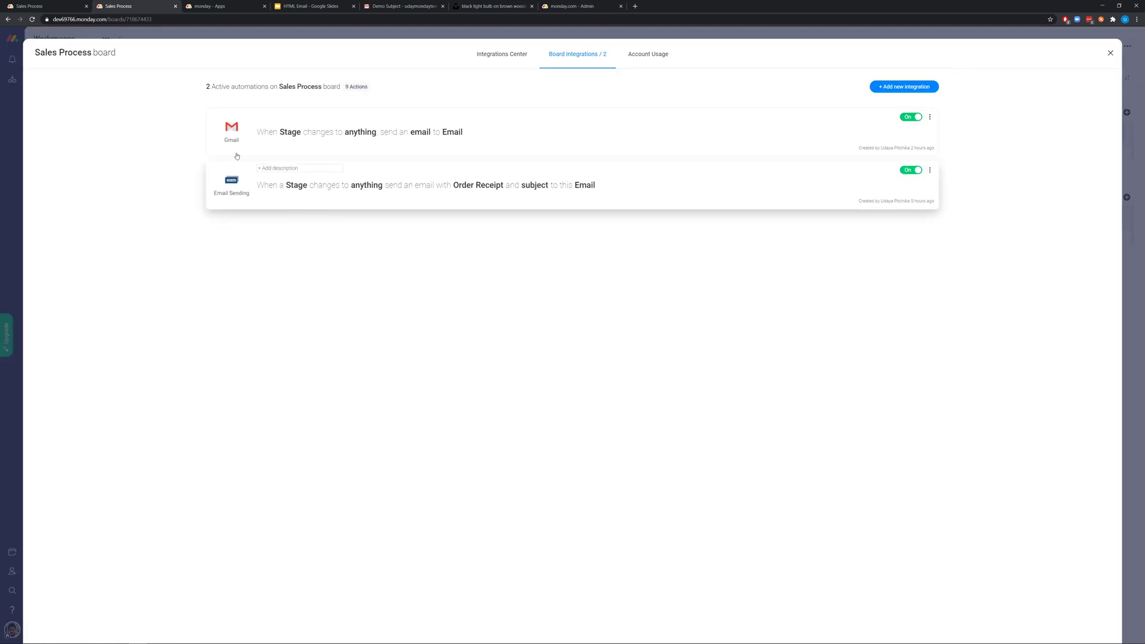
# Step: Examine the email subject, body and autopopulate fields of the Sales Process board's Gmail integration, and close it without updating
pyautogui.click(297, 145)
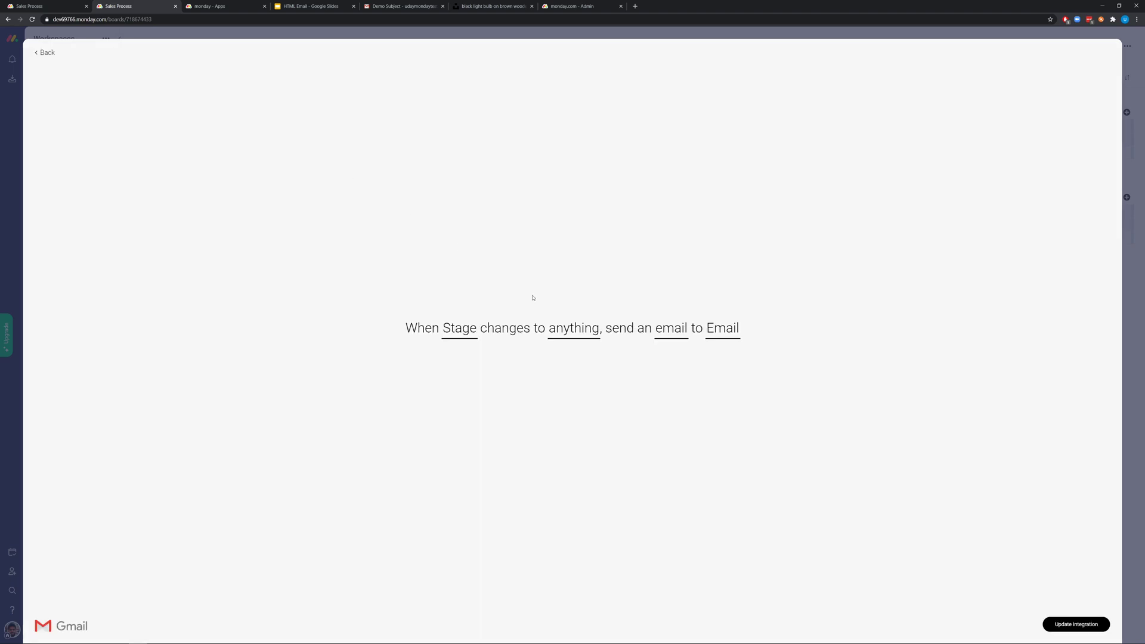
pyautogui.click(660, 338)
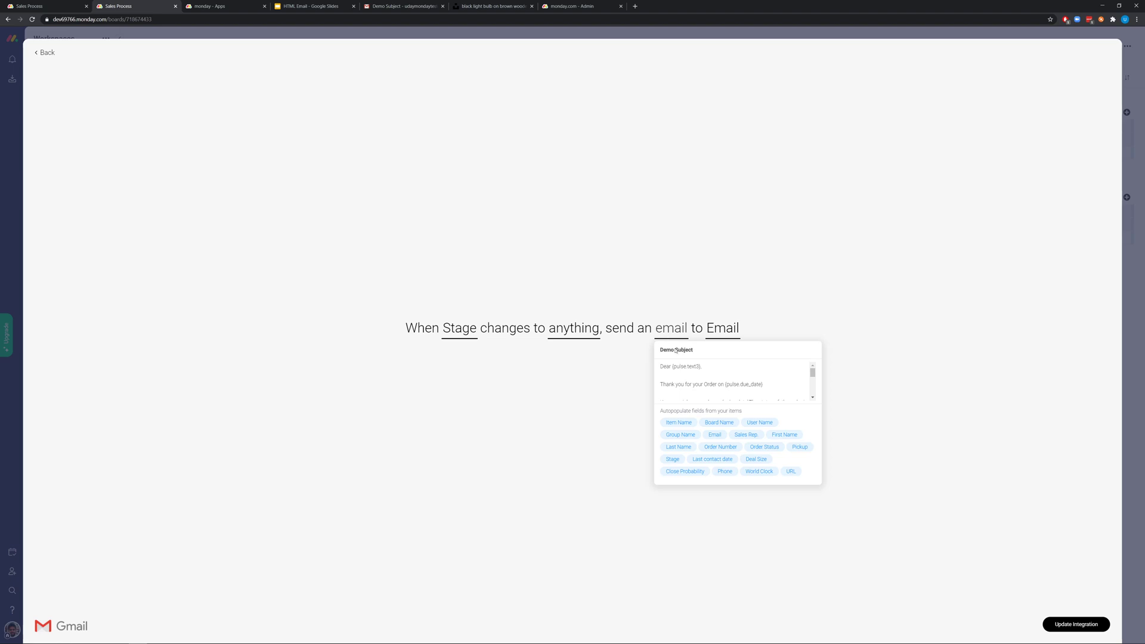
pyautogui.scroll(-2, 680, 377)
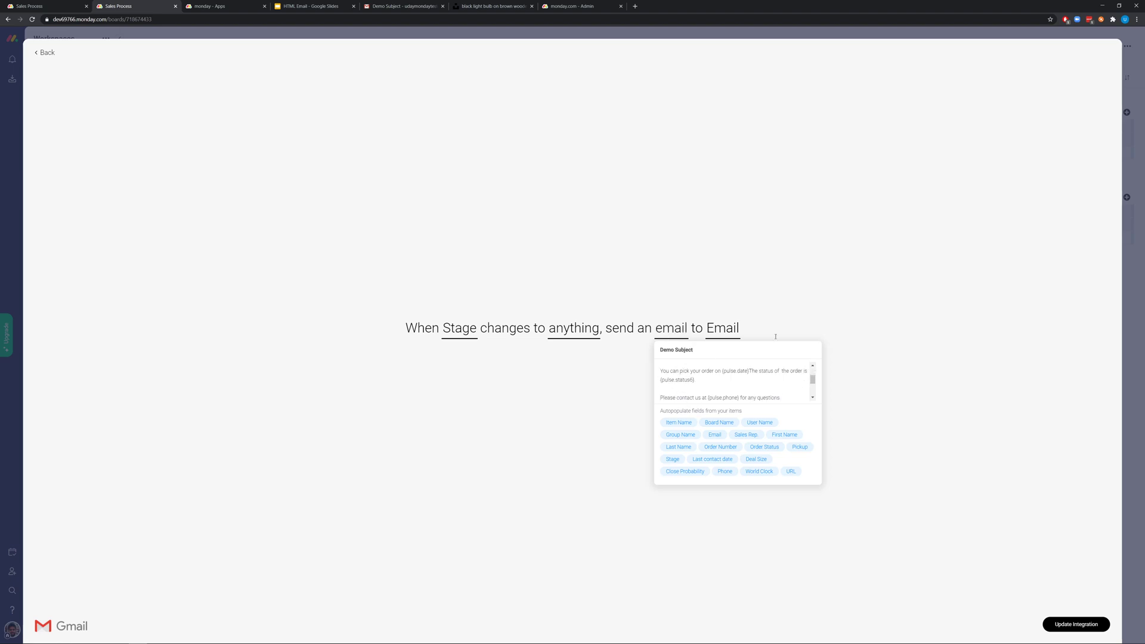
pyautogui.click(913, 272)
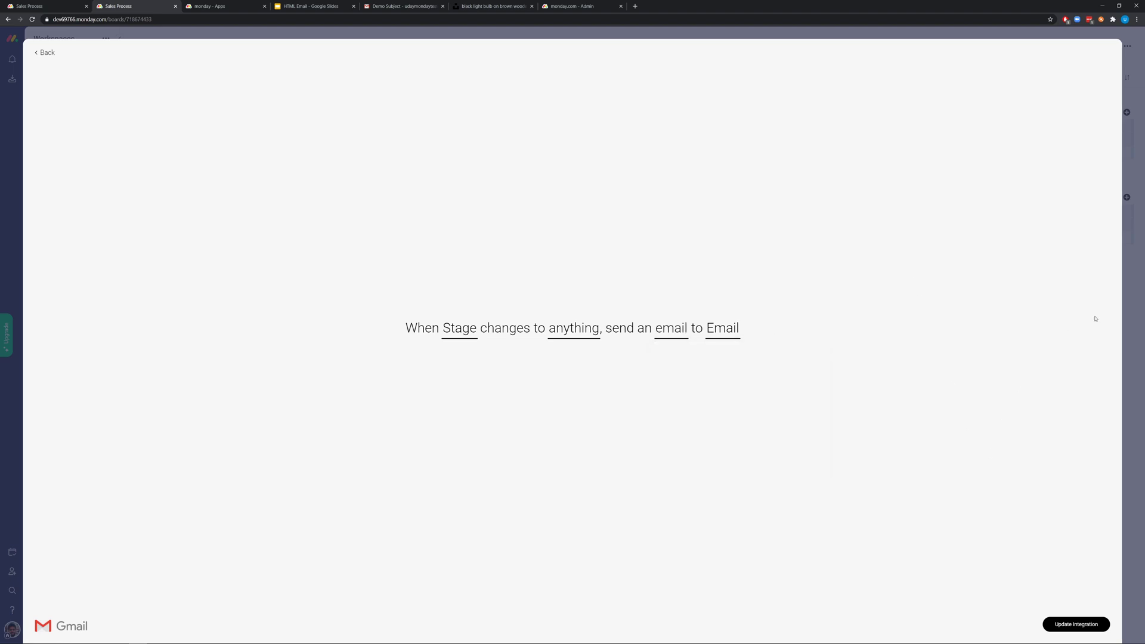
pyautogui.click(1129, 318)
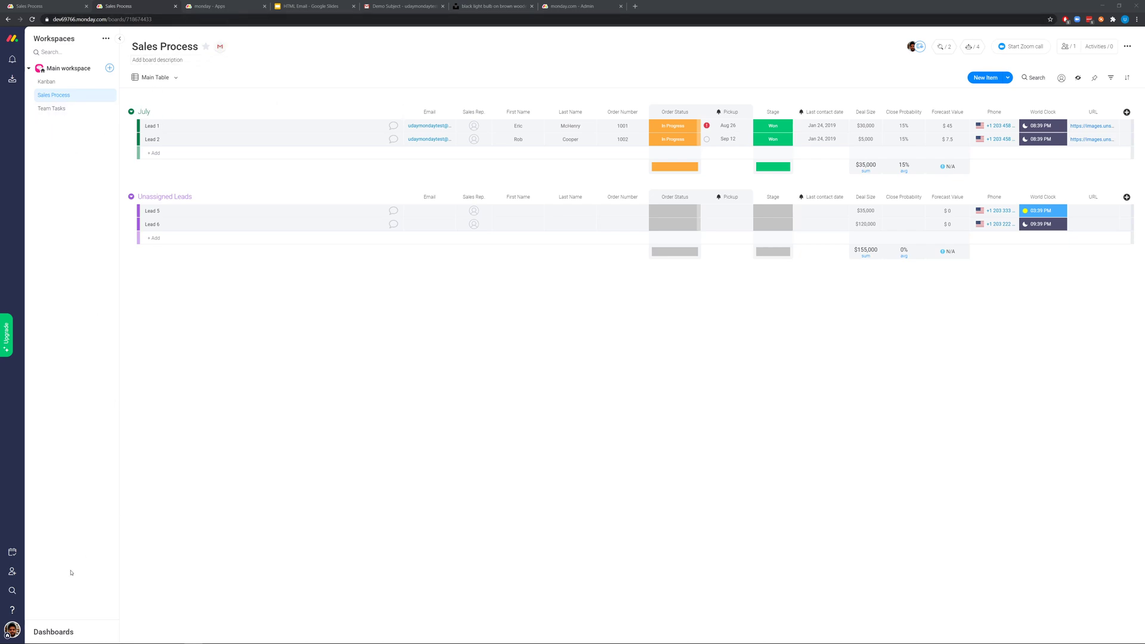
# Step: Add the Email Editor account app as a new view on the Team Tasks board, keeping its default name
pyautogui.click(170, 78)
pyautogui.moveTo(179, 146)
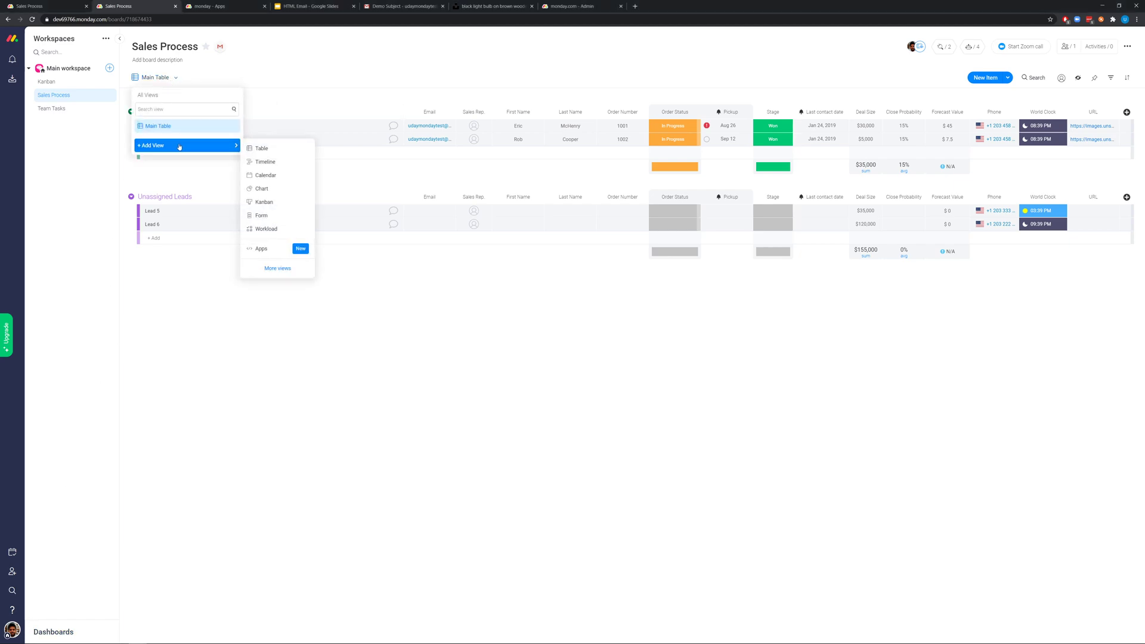
pyautogui.click(76, 109)
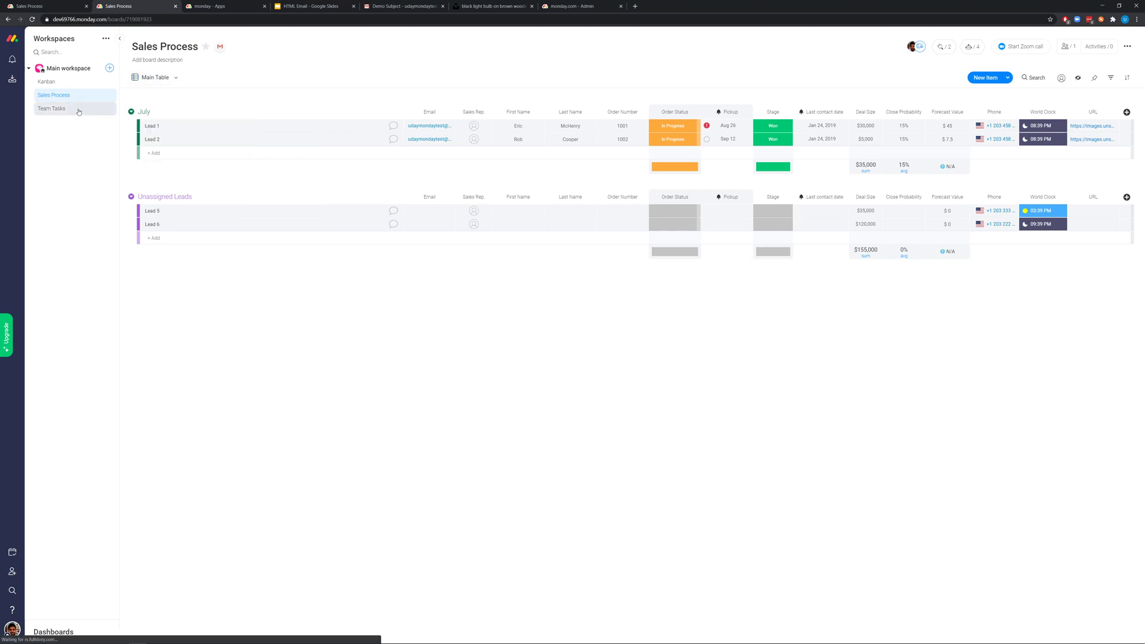
pyautogui.click(178, 77)
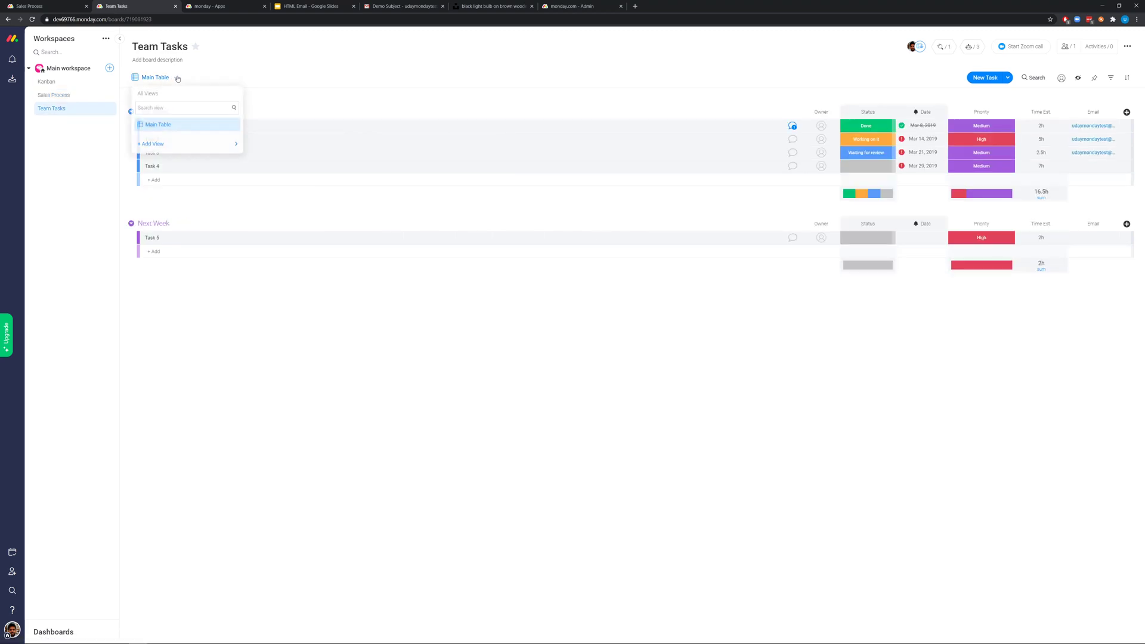
pyautogui.moveTo(230, 145)
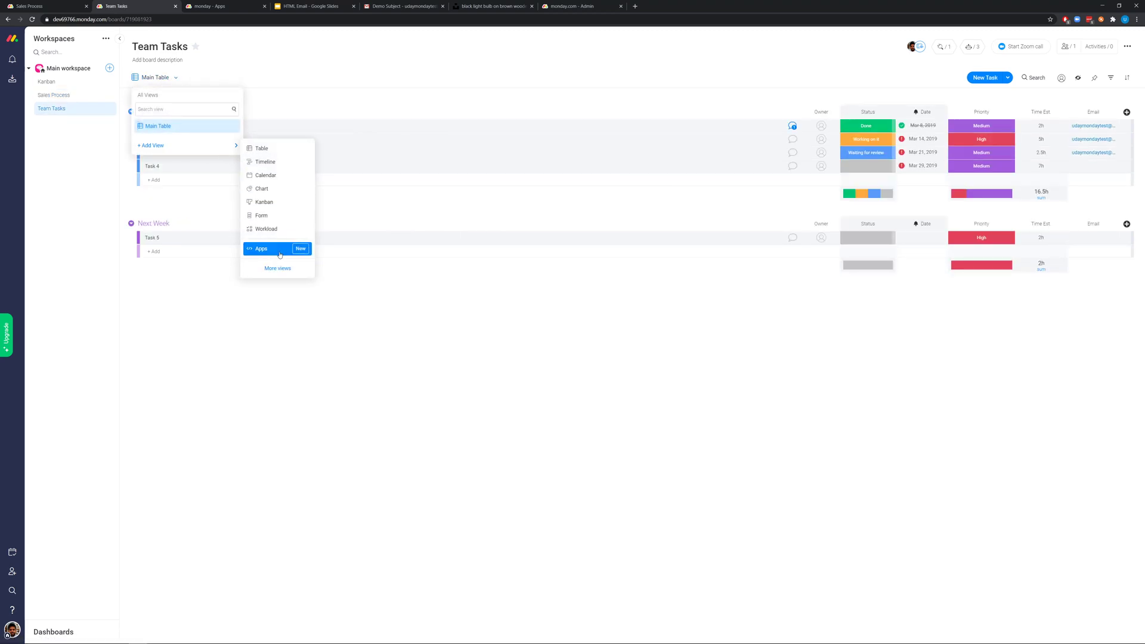
pyautogui.click(279, 248)
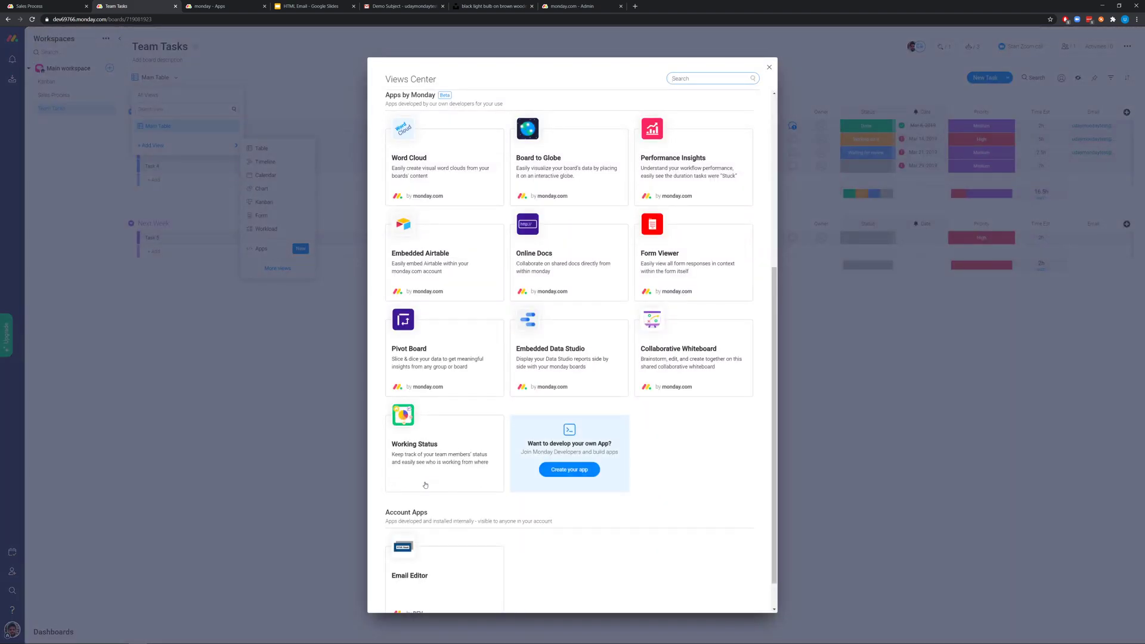
pyautogui.click(426, 611)
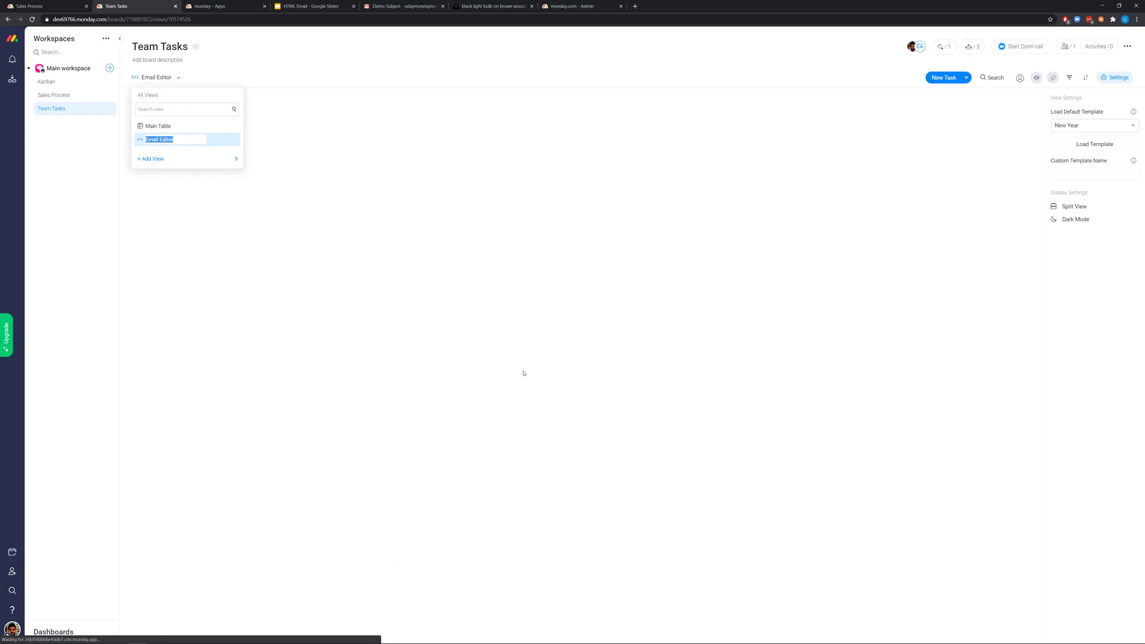
pyautogui.click(340, 316)
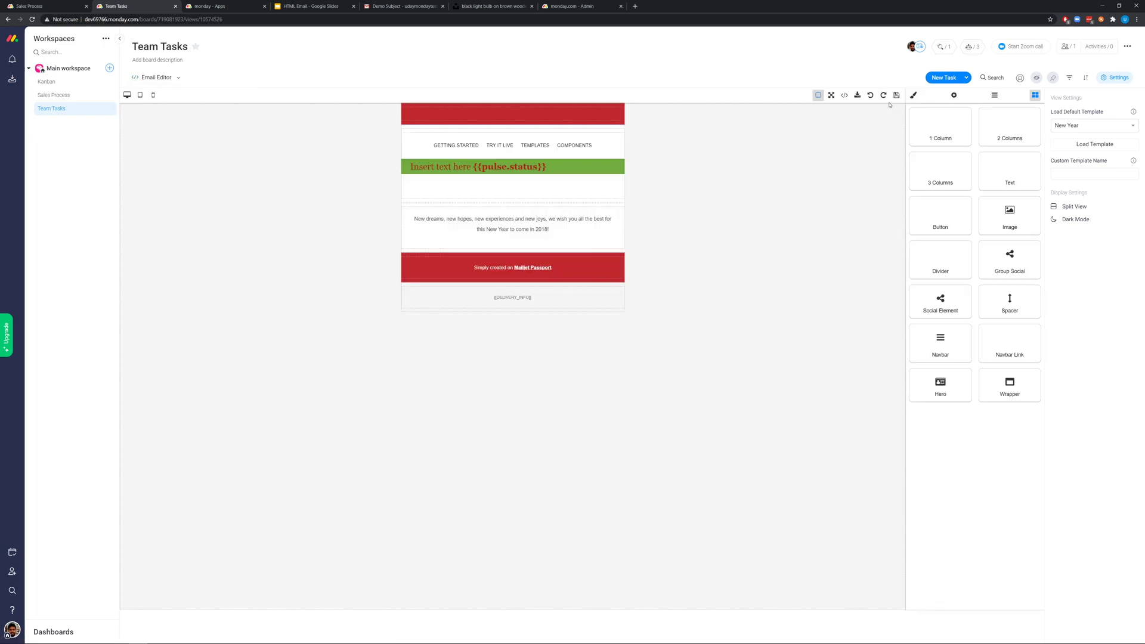
# Step: Import the copied order receipt MJML code into the email editor and start editing the custom template name
pyautogui.click(857, 97)
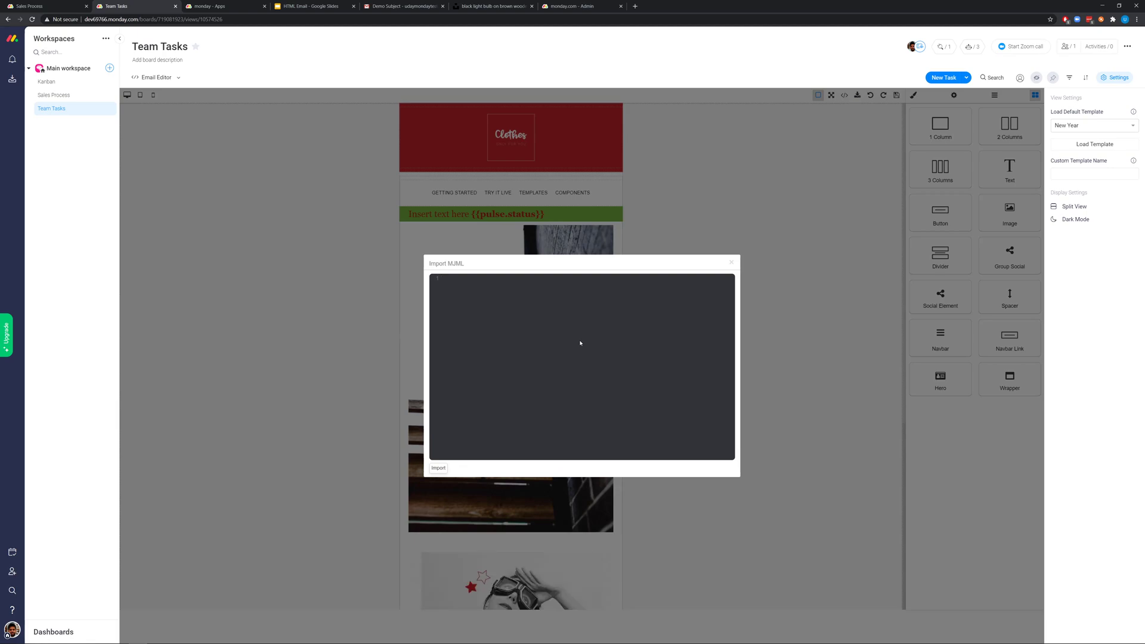
pyautogui.hotkey('ctrl', 'v')
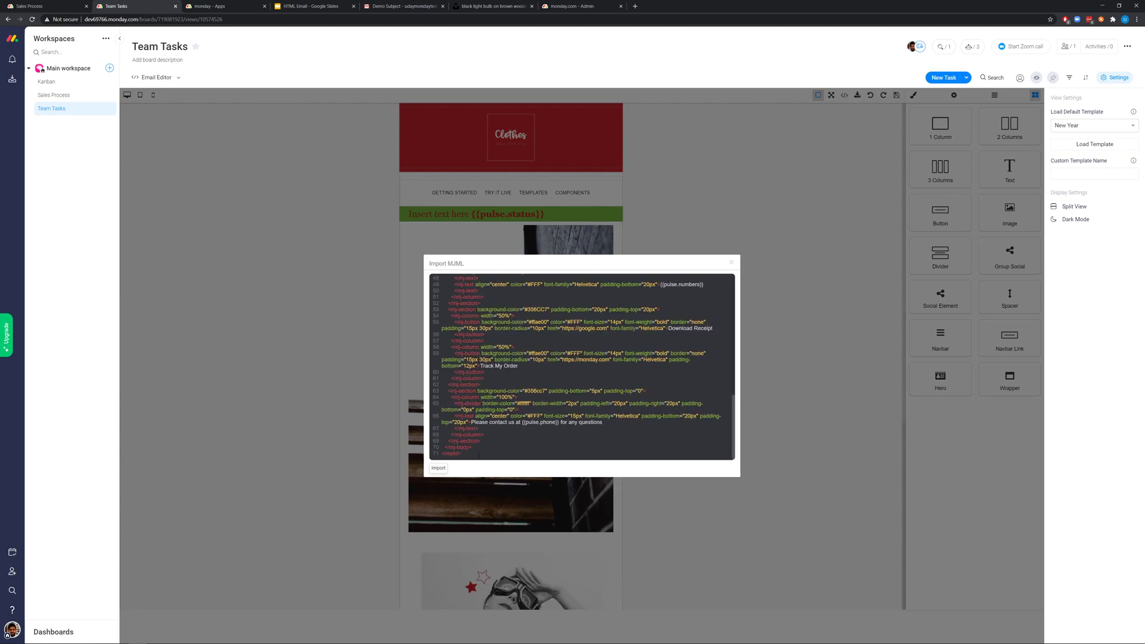
pyautogui.click(438, 468)
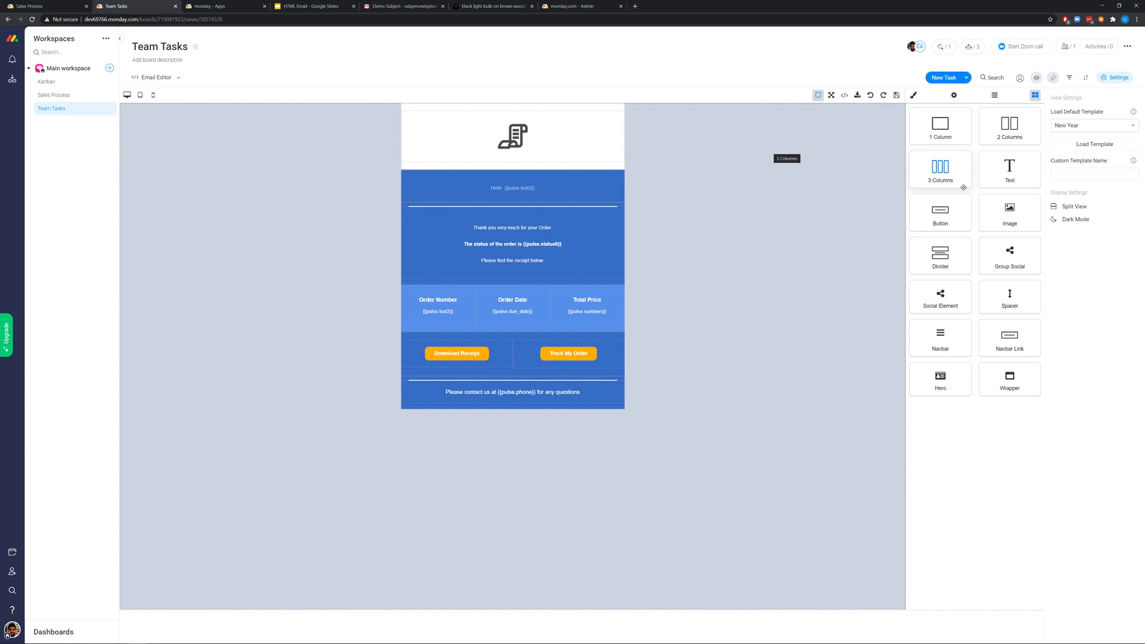
pyautogui.click(1090, 175)
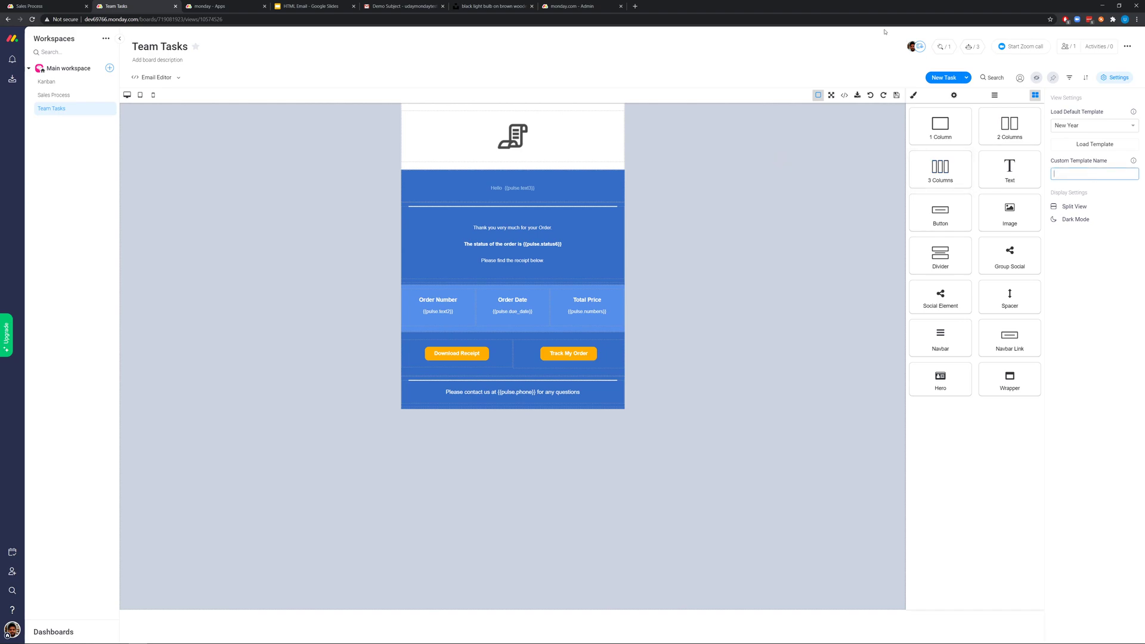
# Step: Review the Sales Process board's Gmail and Email Sending integrations alongside the order receipt template in the Team Tasks email editor
pyautogui.click(54, 7)
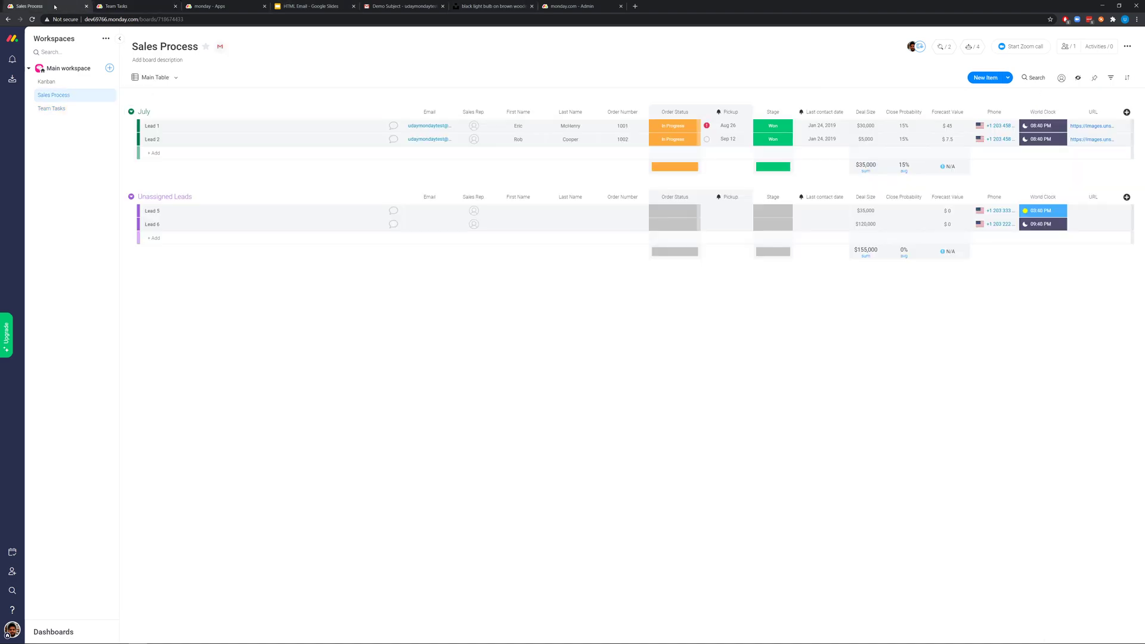
pyautogui.click(946, 45)
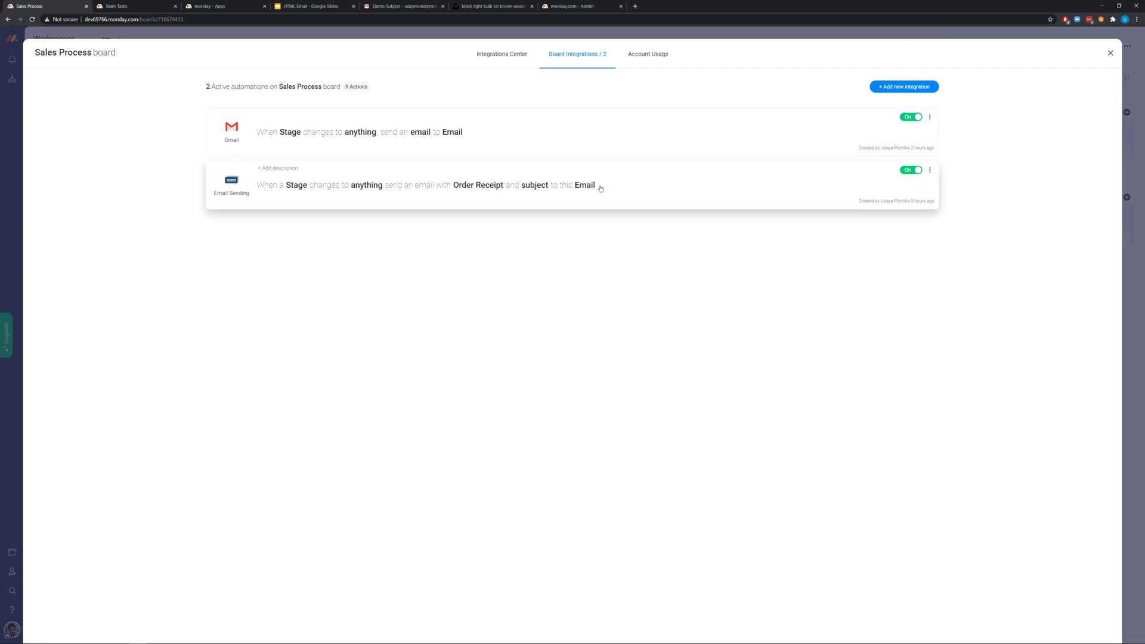
pyautogui.click(121, 6)
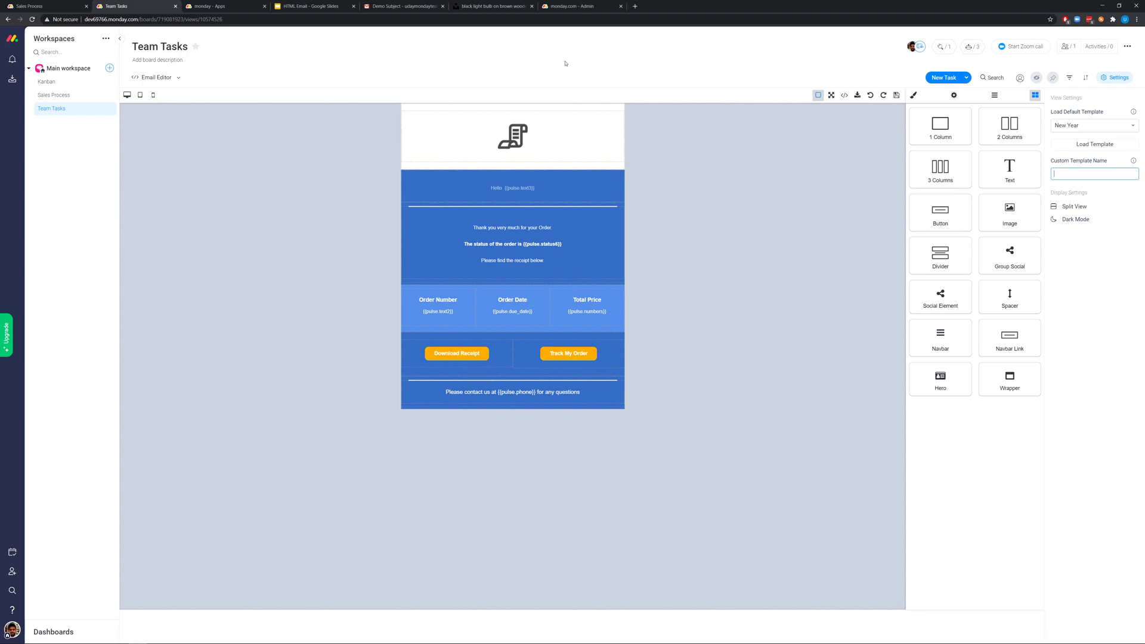
pyautogui.click(66, 6)
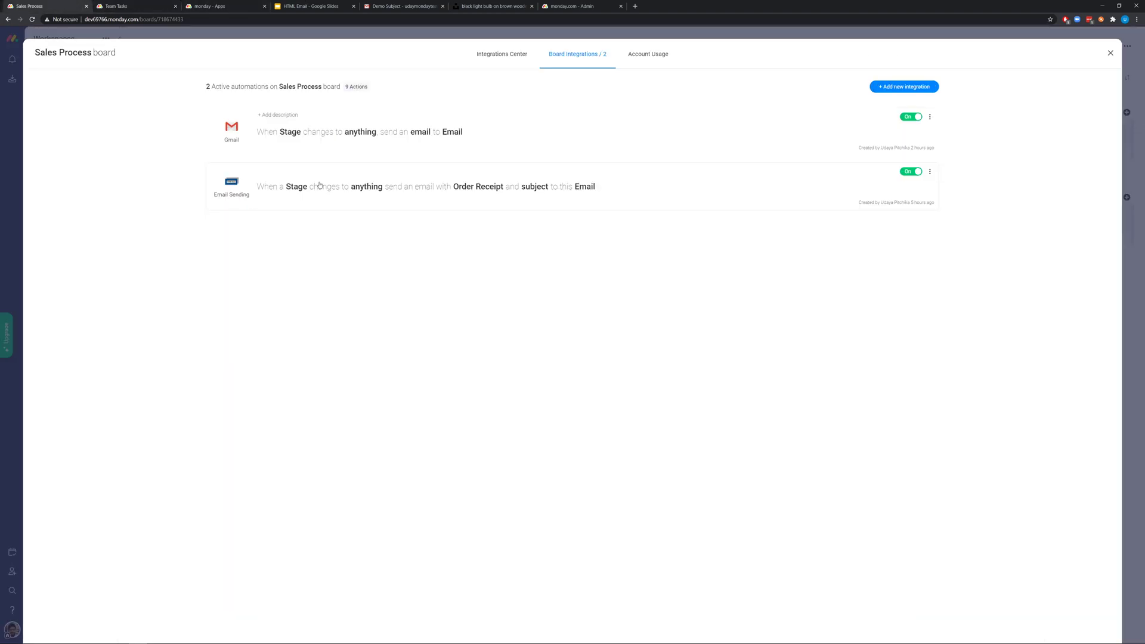
pyautogui.click(77, 35)
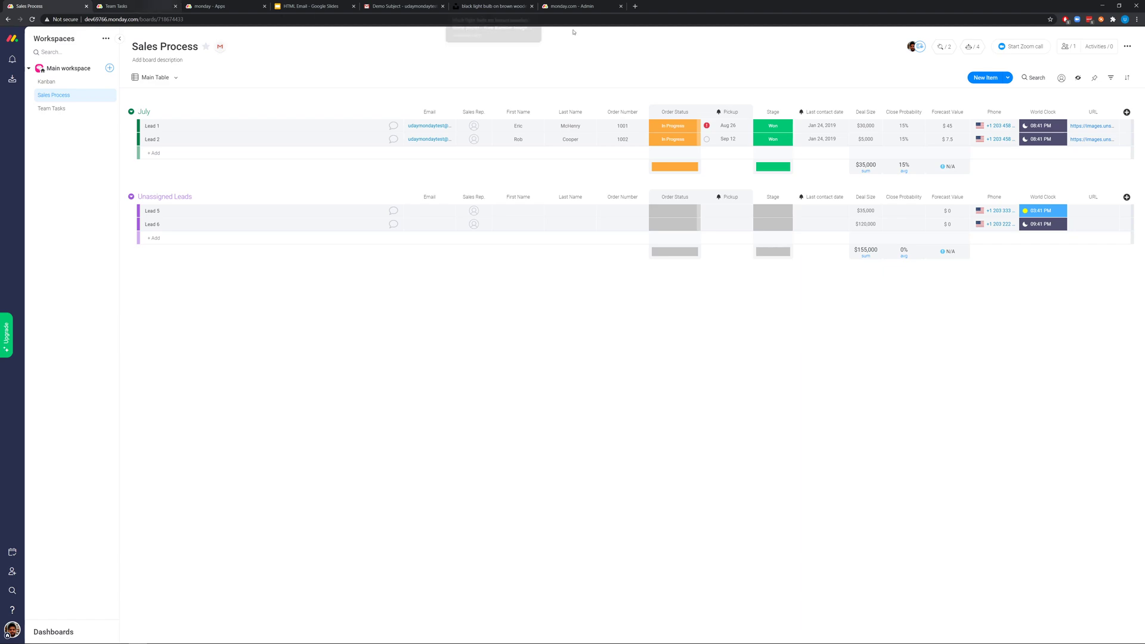
pyautogui.click(948, 52)
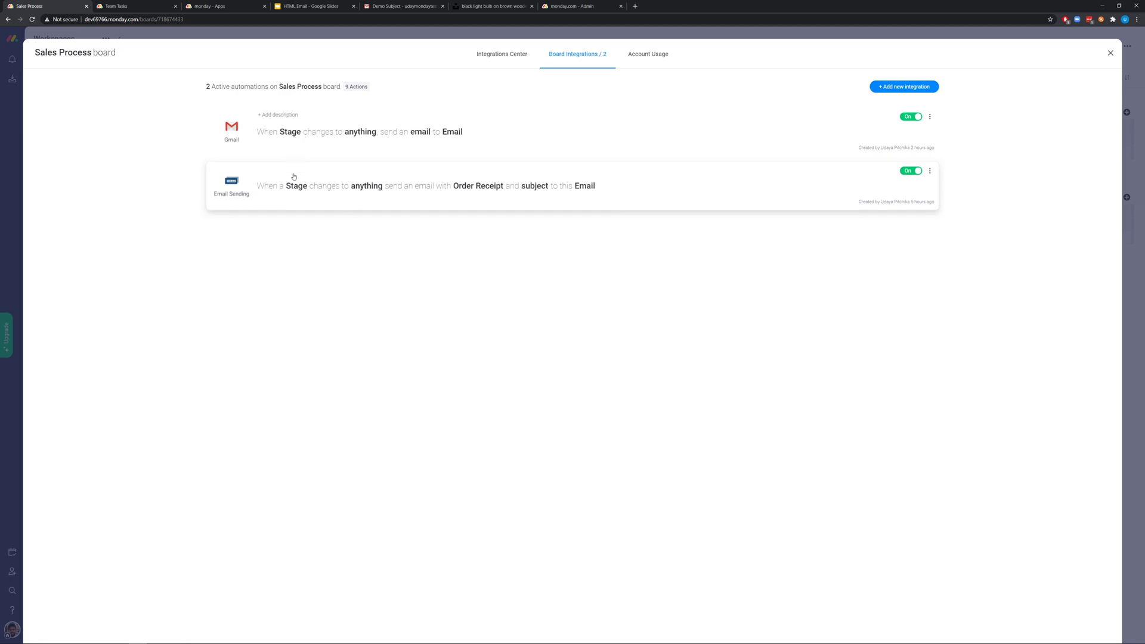
# Step: Return to the Sales Process table and set Lead 2's Stage to Prospect
pyautogui.click(35, 35)
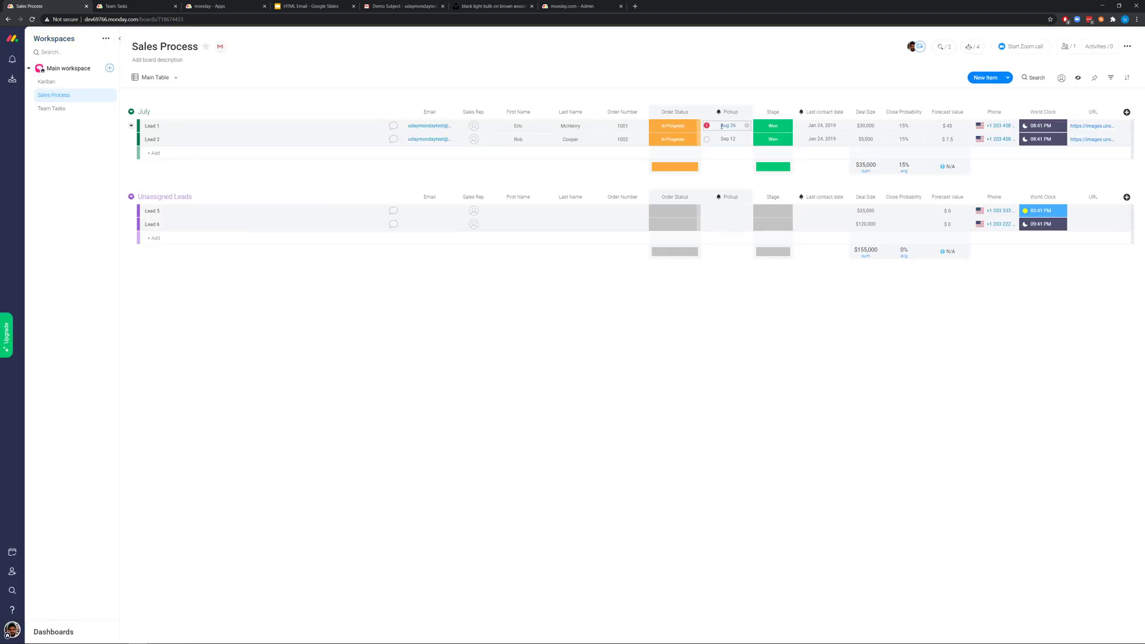
pyautogui.click(787, 144)
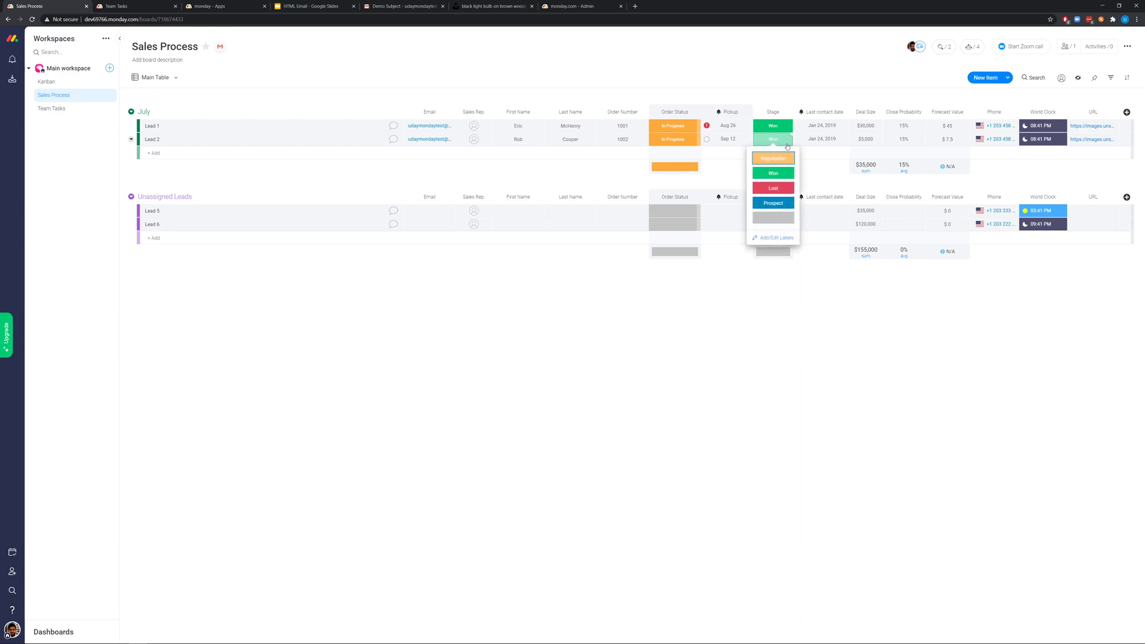
pyautogui.click(783, 205)
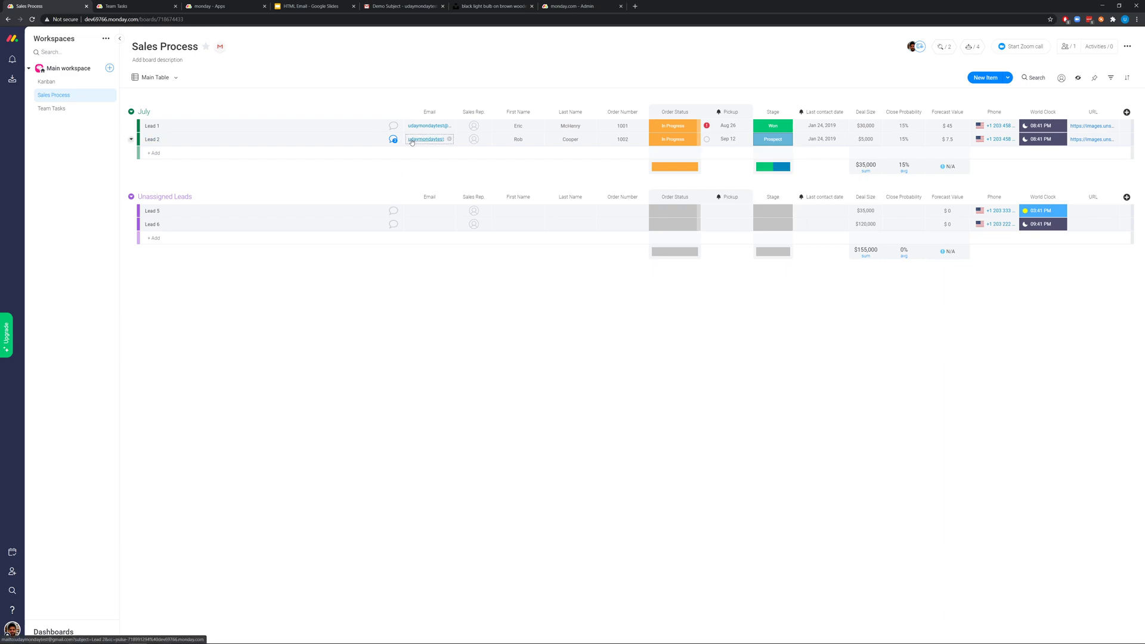
# Step: Switch to Gmail, read the new plain-text Demo Subject email about the order, and return to the inbox
pyautogui.click(402, 6)
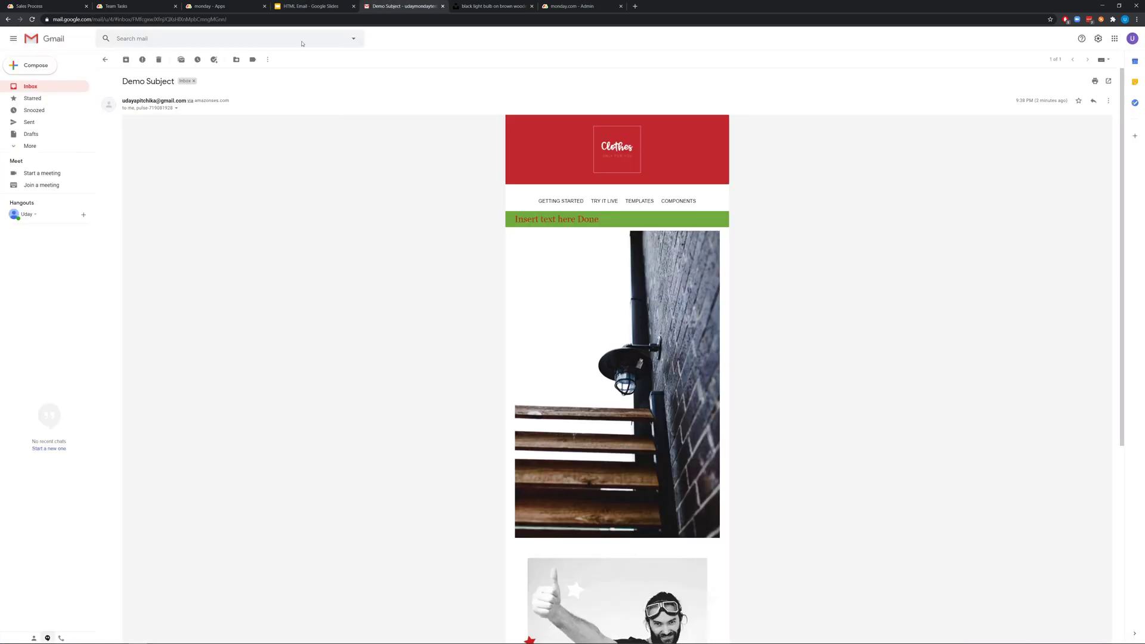
pyautogui.click(106, 61)
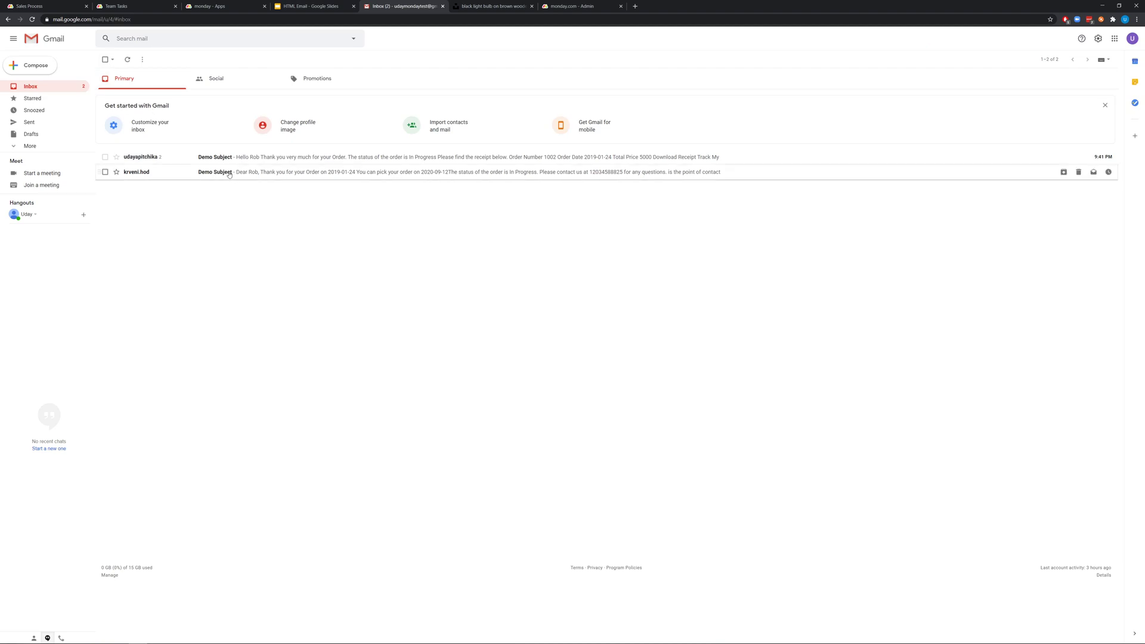
pyautogui.click(229, 175)
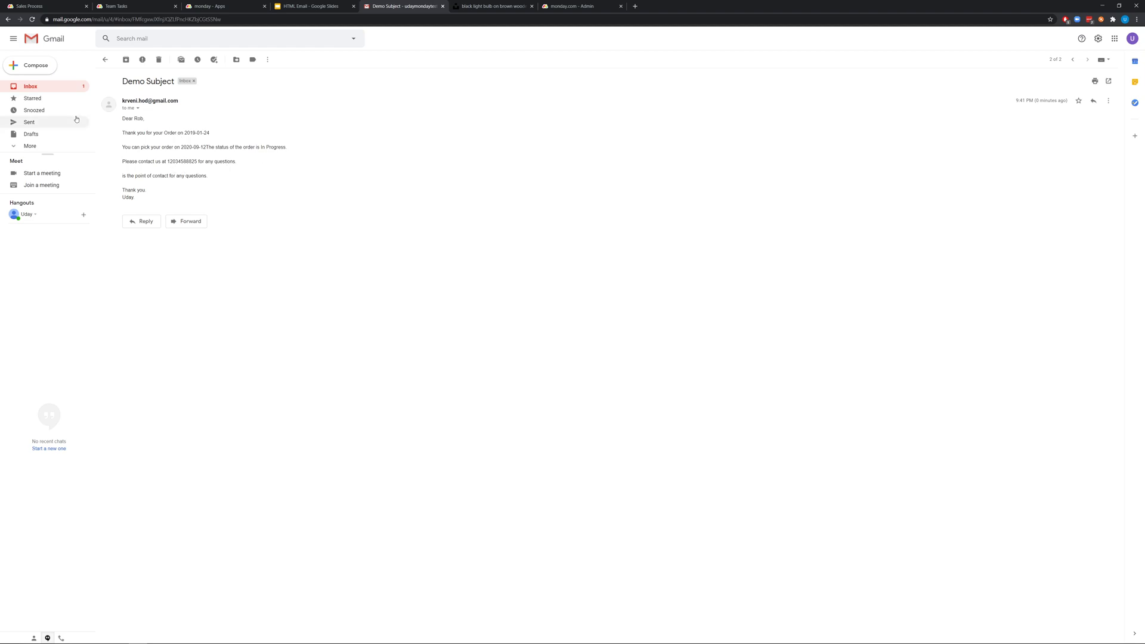
pyautogui.click(105, 59)
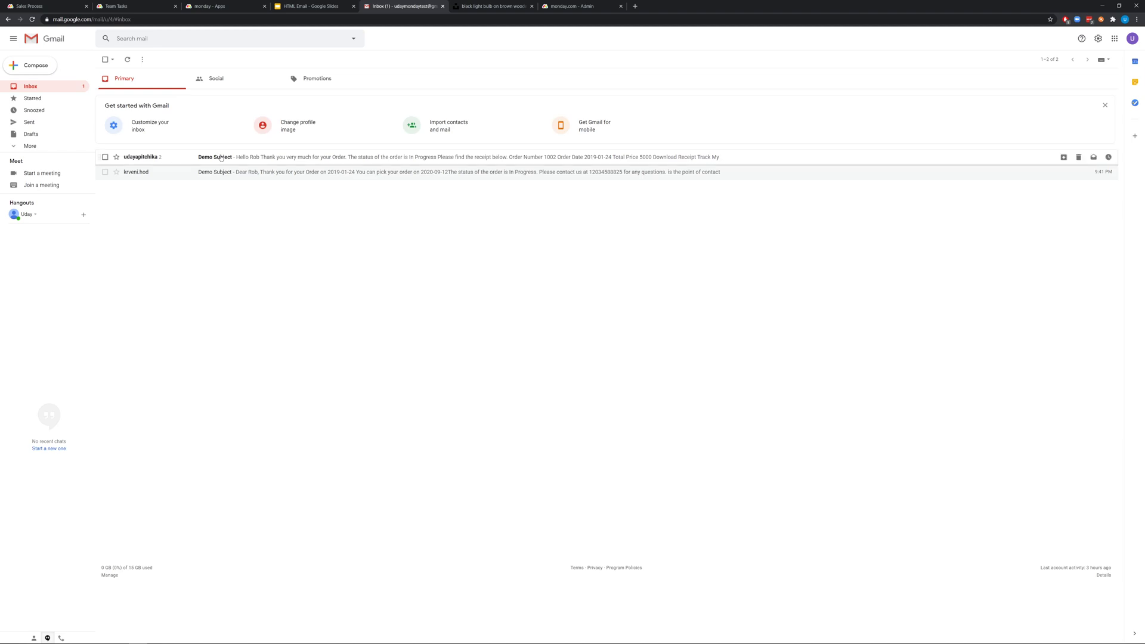
# Step: Open the HTML order receipt email, test its Download Receipt link, and return to the email
pyautogui.click(221, 158)
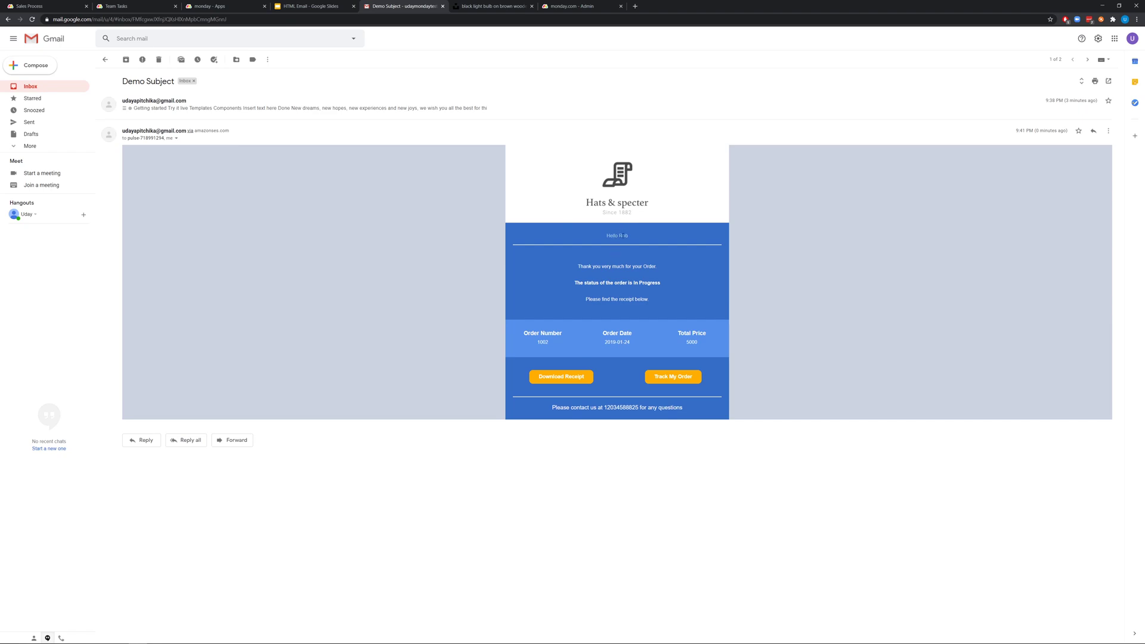
pyautogui.click(566, 379)
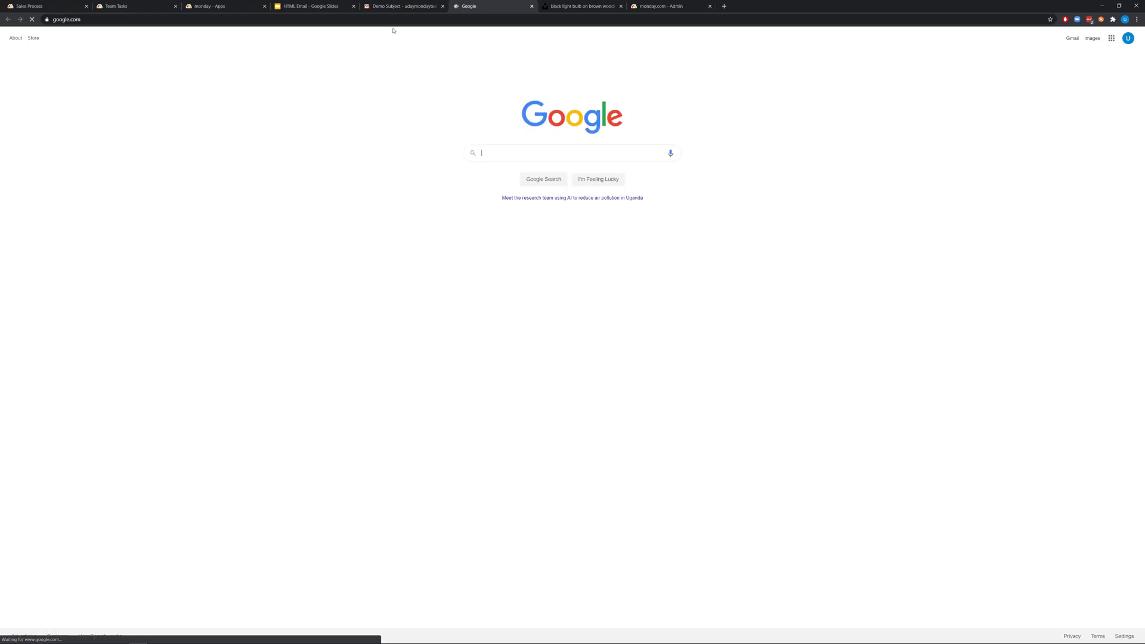
pyautogui.click(394, 6)
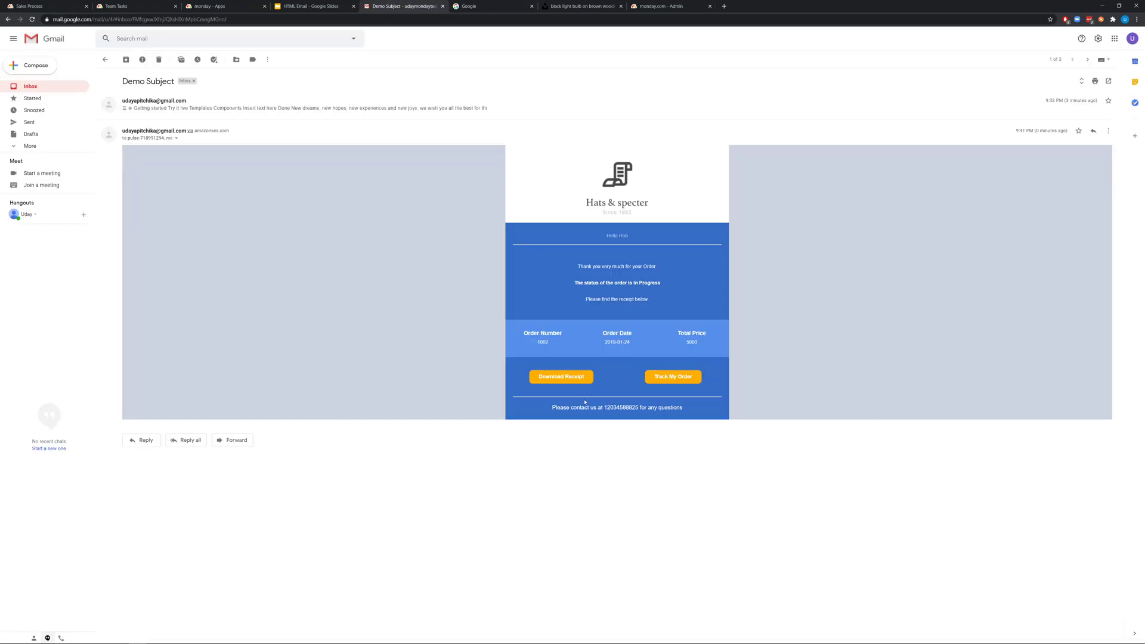